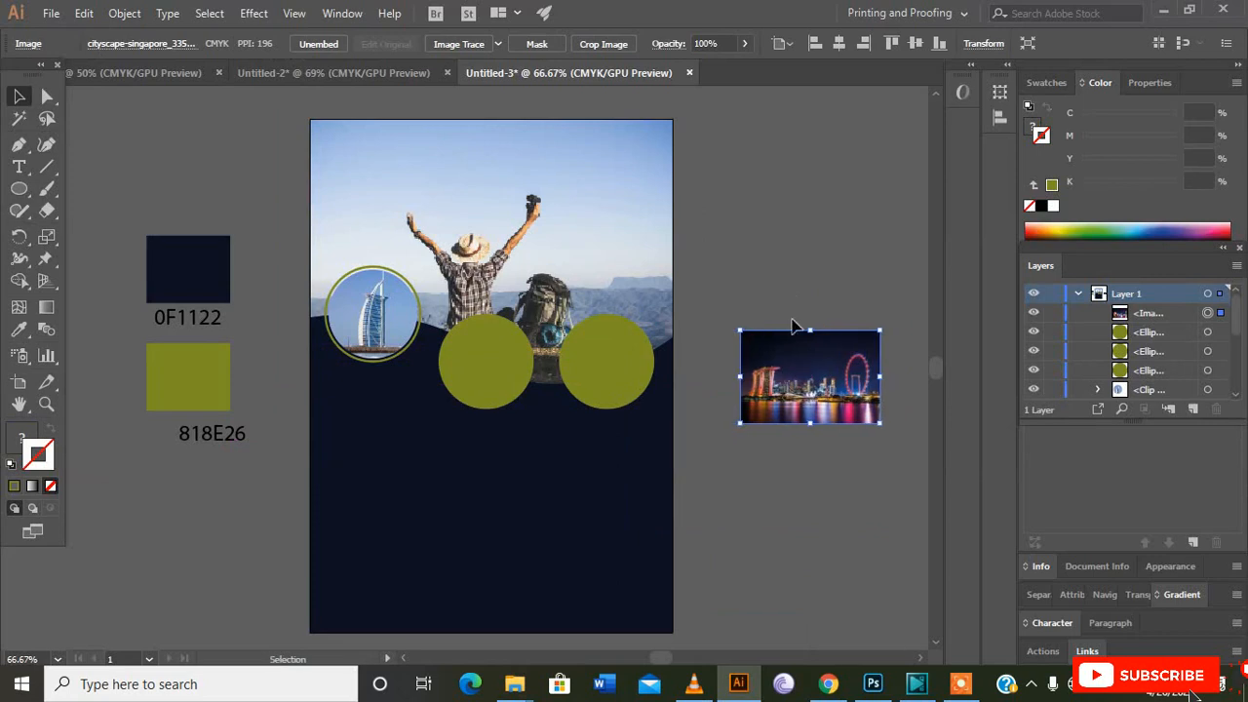
Step: Send the Singapore cityscape image to the back, behind the green circle on the canvas beside the artboard
right_click(791, 355)
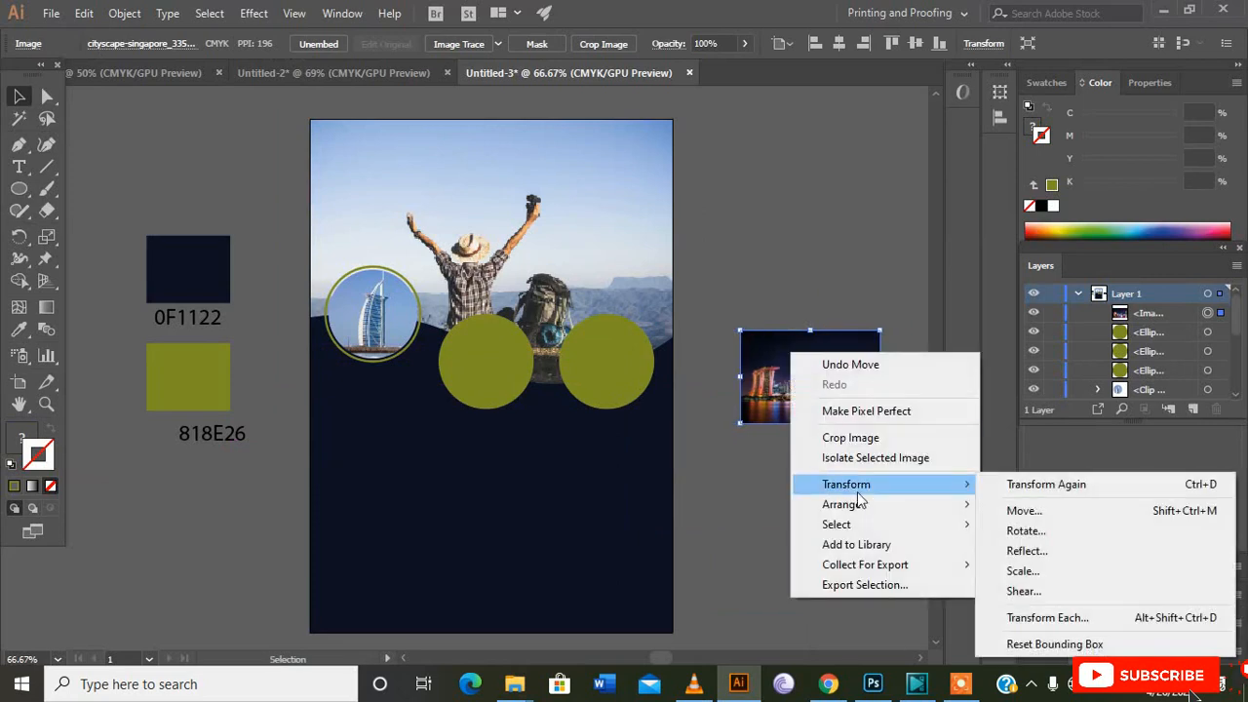
mouse_move(926, 519)
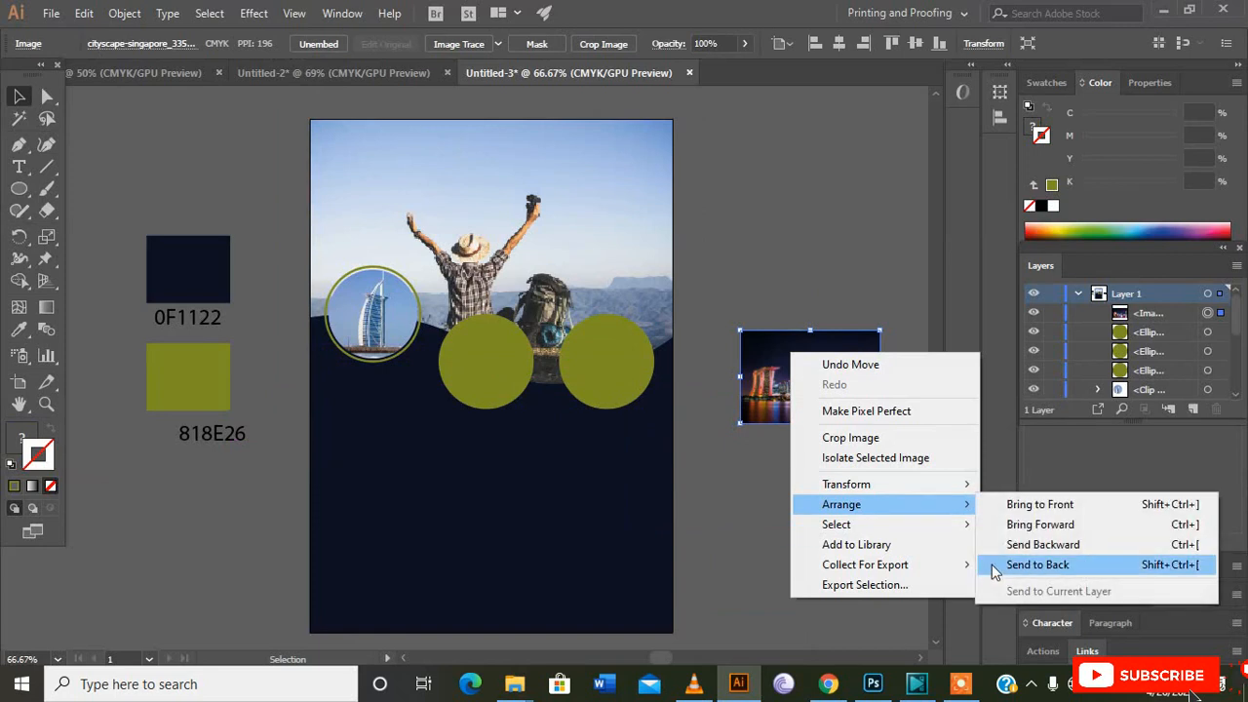
click(994, 570)
click(764, 262)
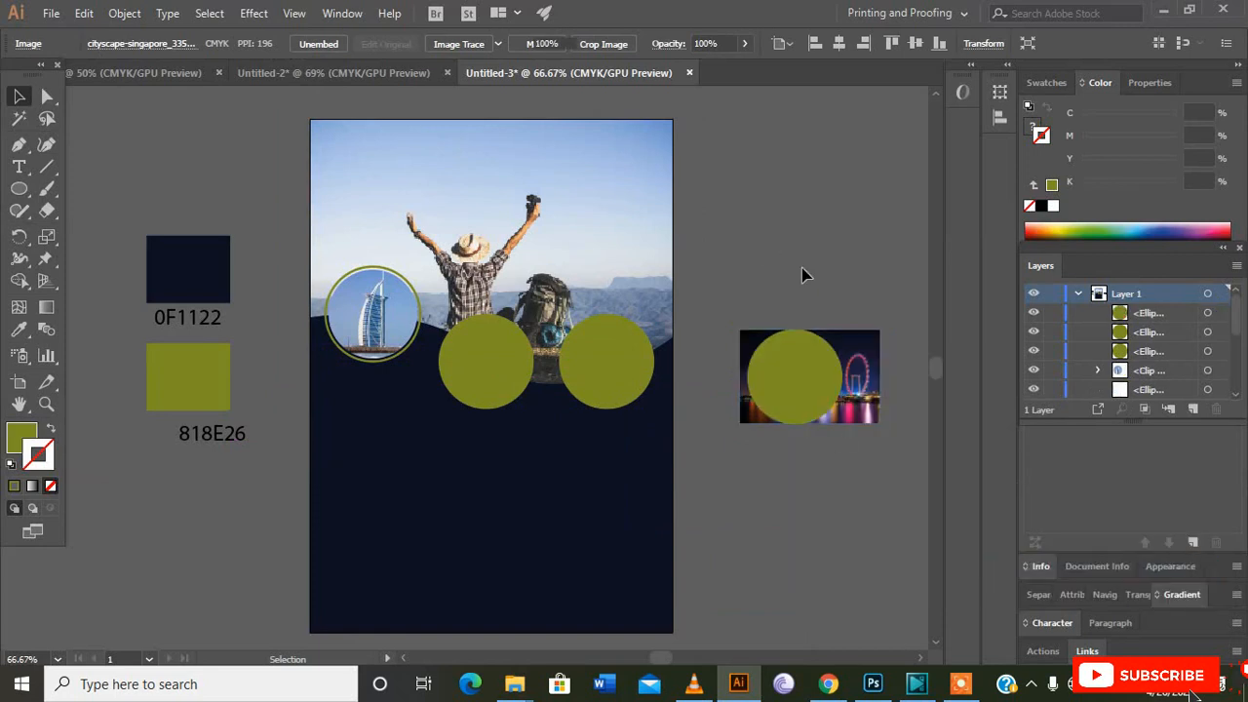
Step: Make a clipping mask from the green circle and the Singapore cityscape image beneath it
click(875, 341)
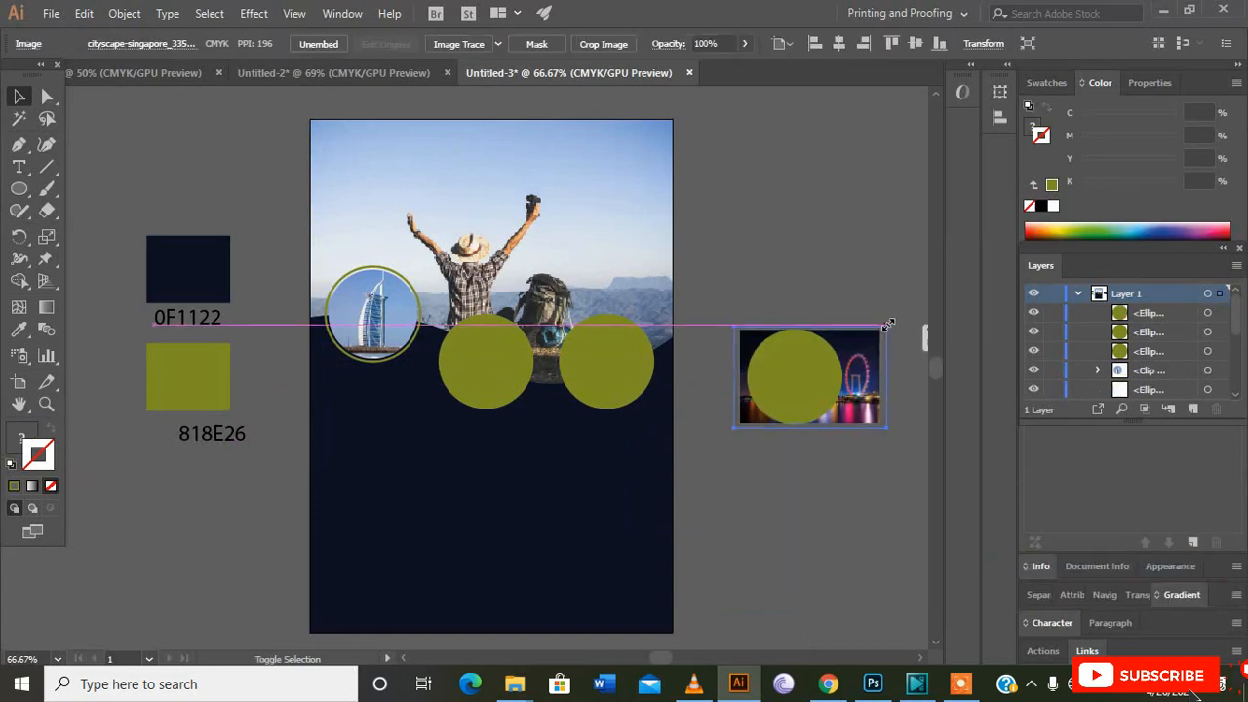
click(872, 537)
click(808, 398)
right_click(808, 394)
click(880, 523)
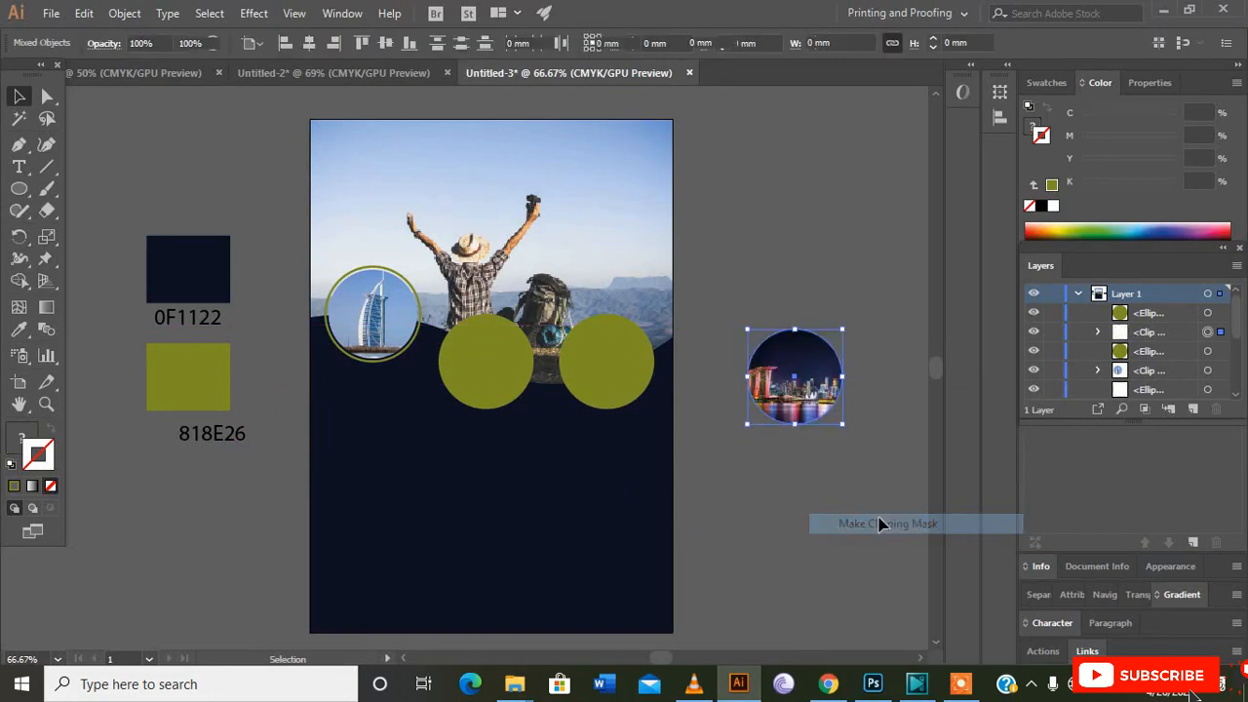
click(870, 515)
Step: Shrink the circular Singapore image to about 50 mm and position it inside the middle green circle on the flyer
click(806, 382)
drag(844, 330, 836, 338)
click(825, 481)
drag(817, 403, 518, 399)
scroll(509, 362, up, 2)
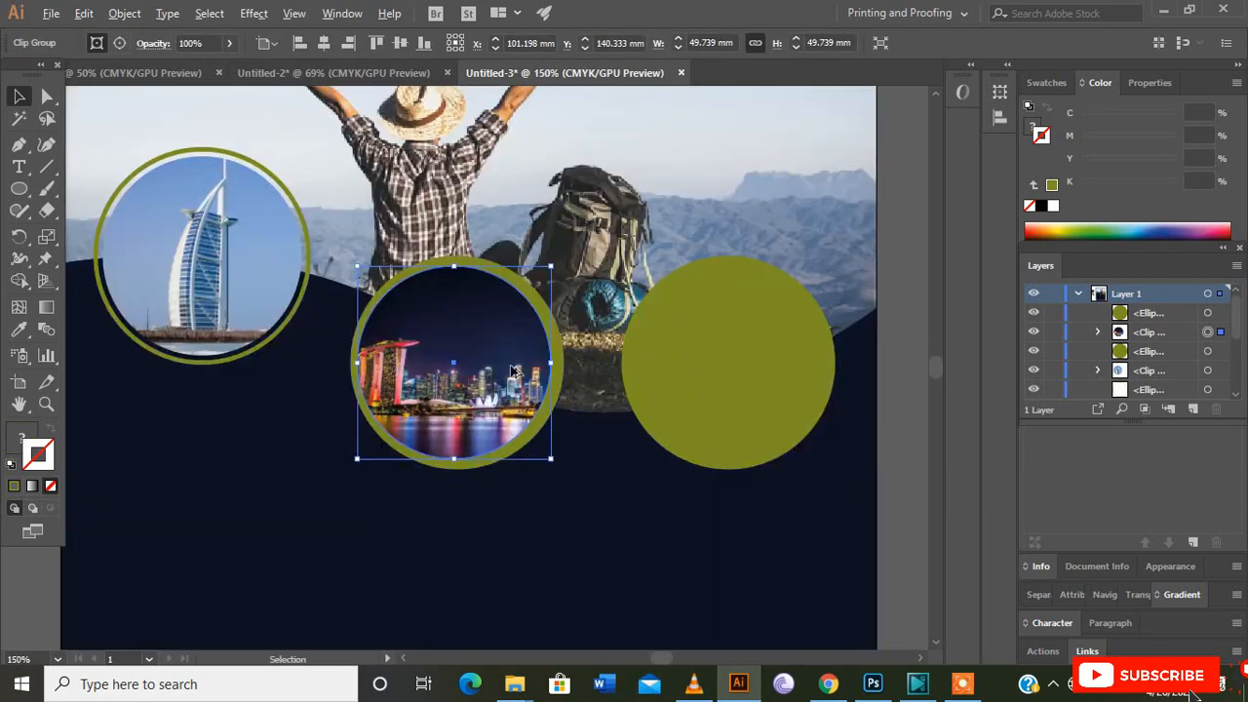
scroll(523, 465, up, 2)
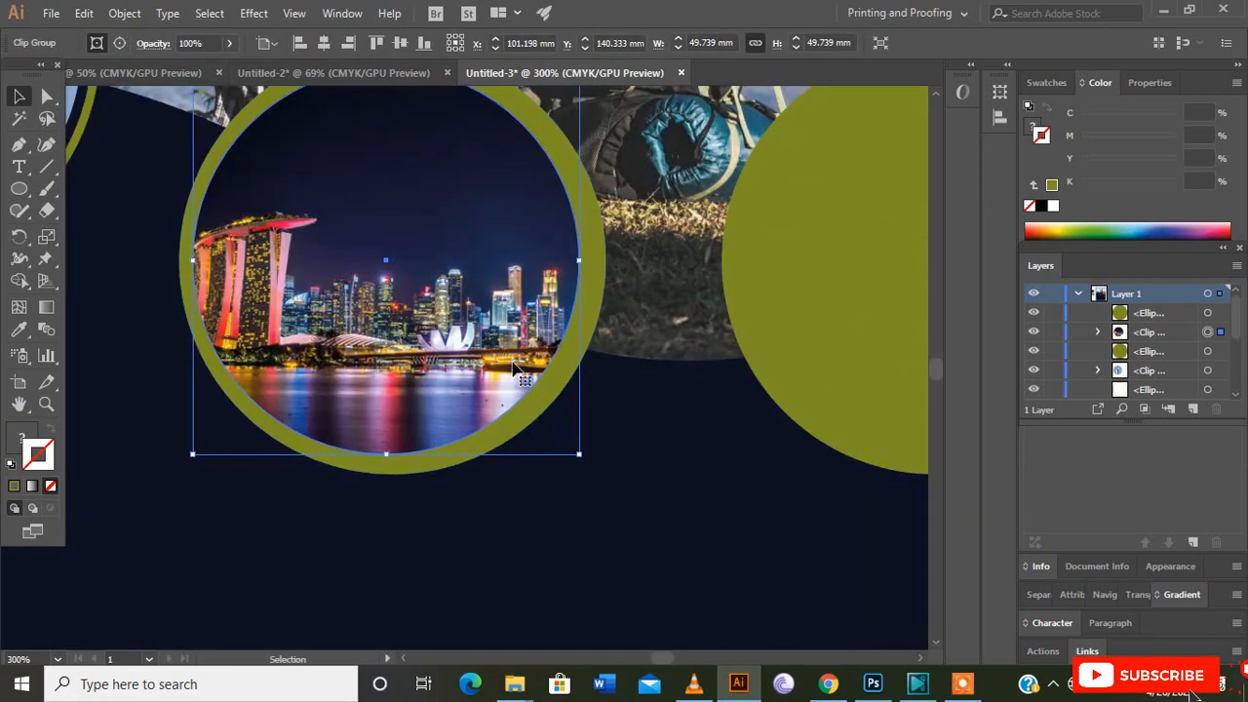
drag(476, 317, 474, 312)
click(544, 551)
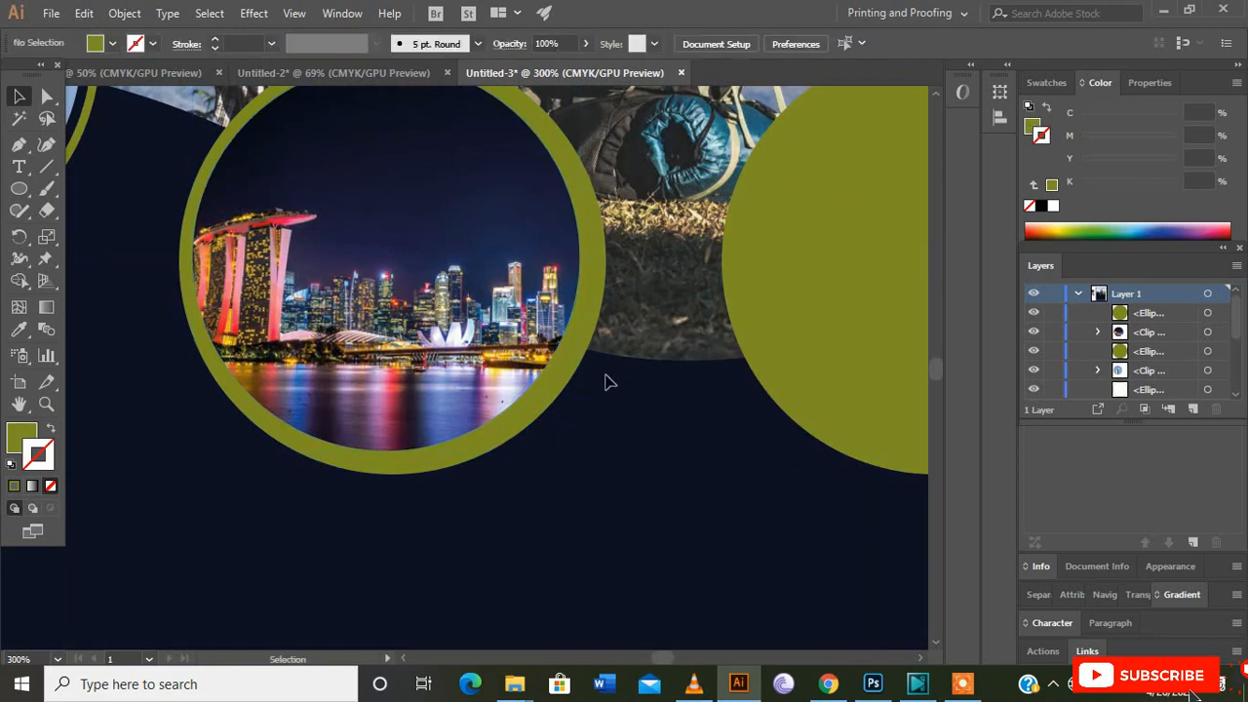
Step: Swap the fill and stroke of the green circle behind the Singapore image and set its stroke to 3 pt
click(582, 347)
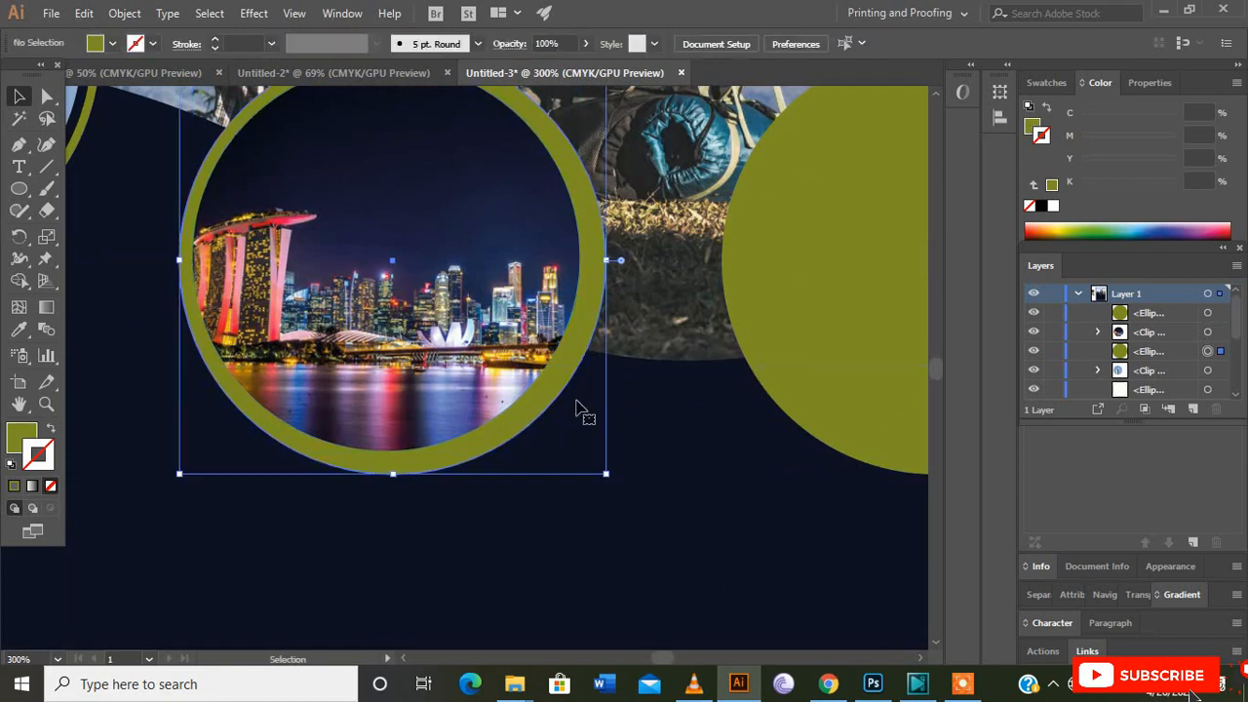
click(52, 429)
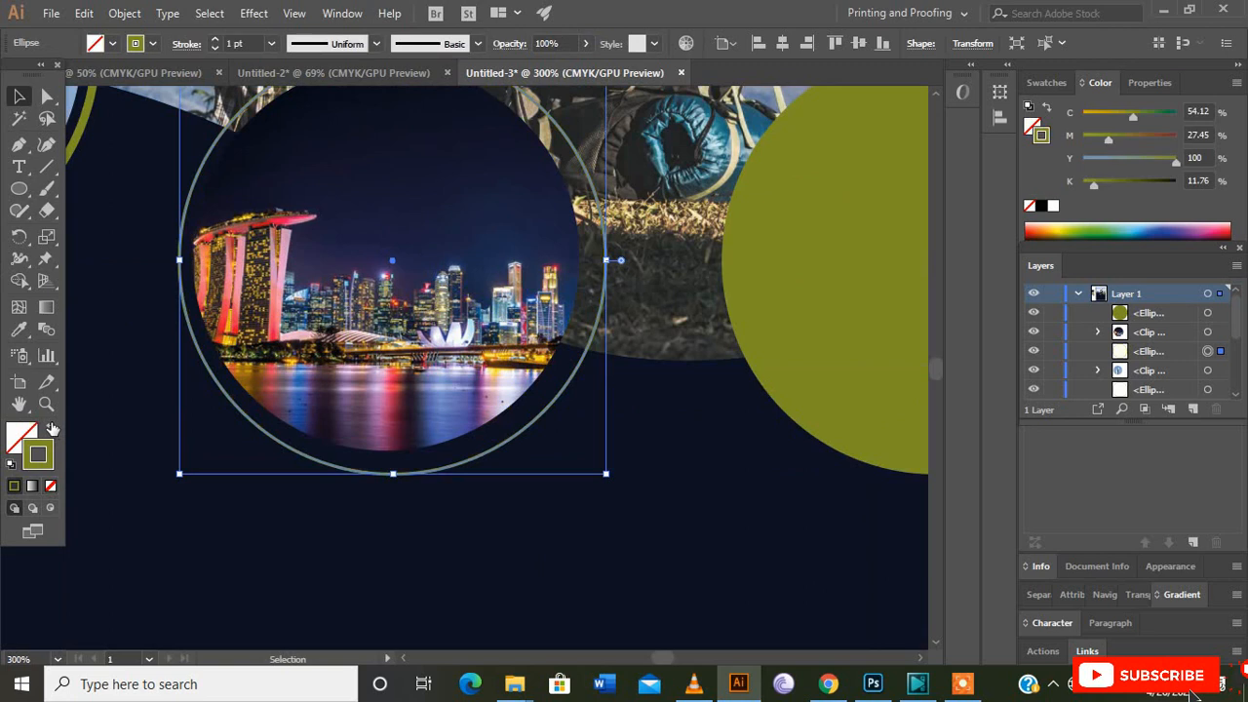
click(269, 45)
click(292, 163)
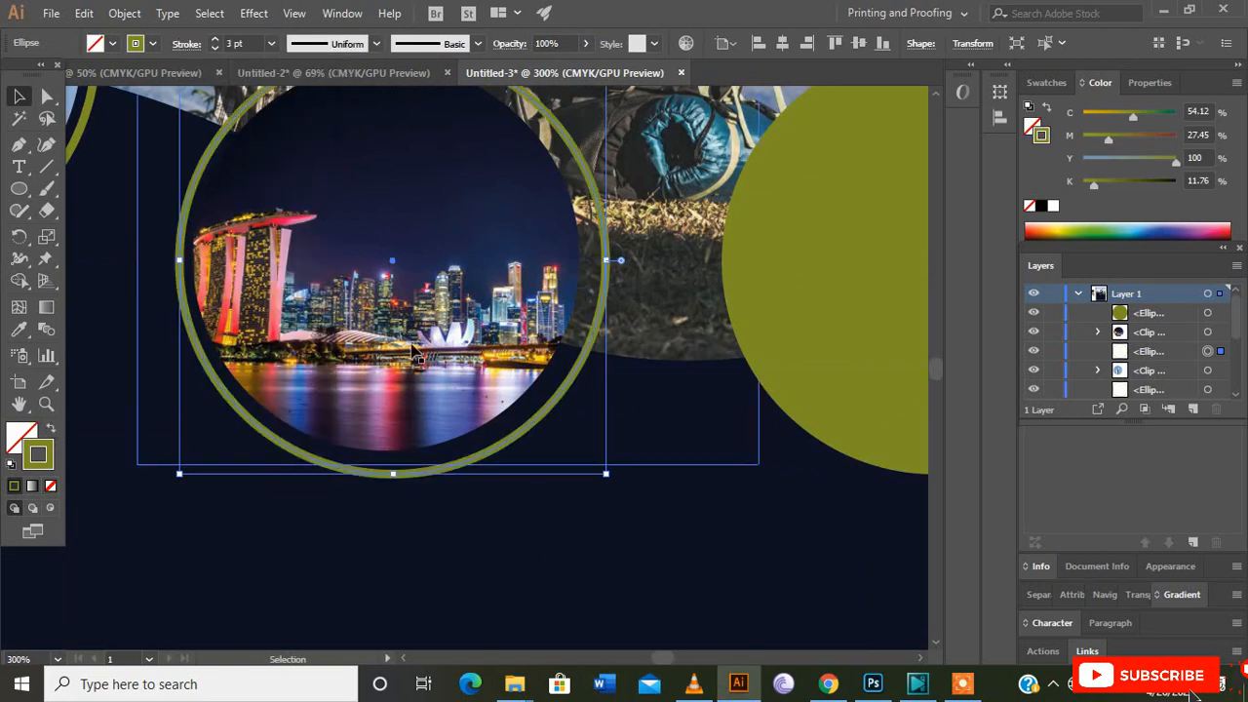
click(547, 552)
Step: Nudge the circular Singapore image to centre it within its green ring
drag(418, 337, 425, 334)
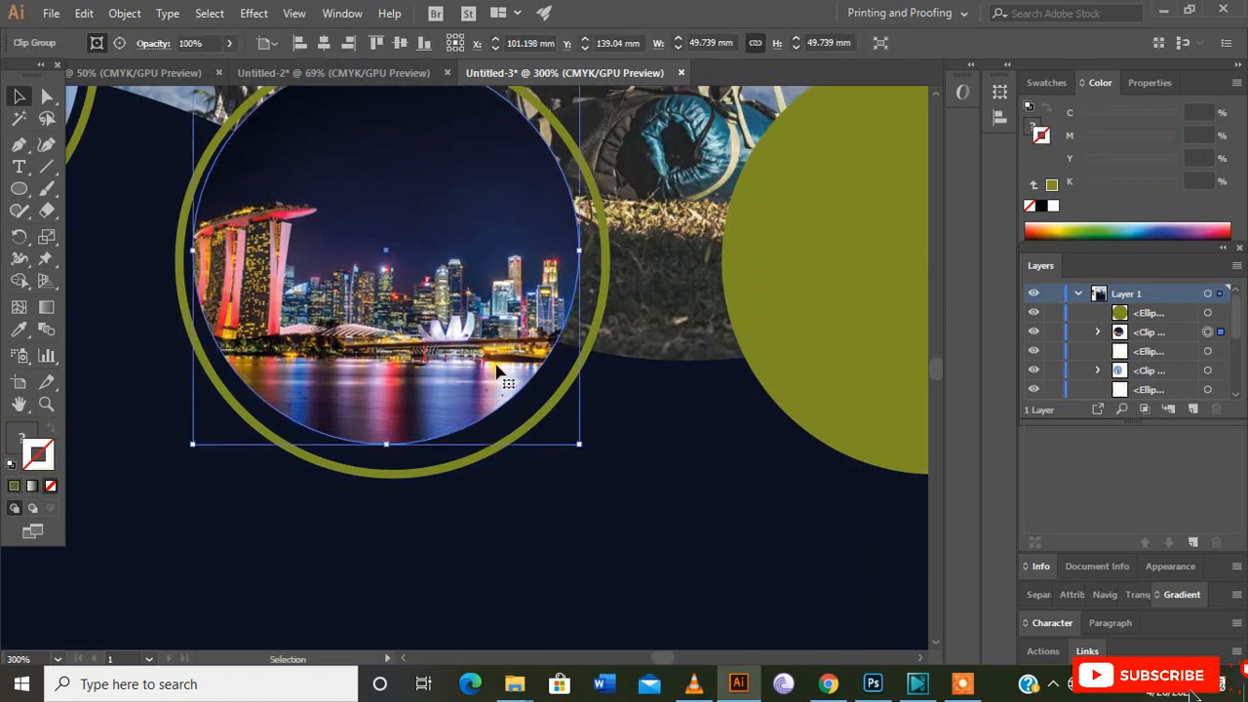
drag(489, 359, 498, 371)
click(647, 523)
Step: Duplicate the remaining filled green circle onto the empty canvas beside the artboard, below the colour swatches
scroll(646, 517, down, 2)
scroll(639, 488, down, 2)
scroll(638, 483, down, 2)
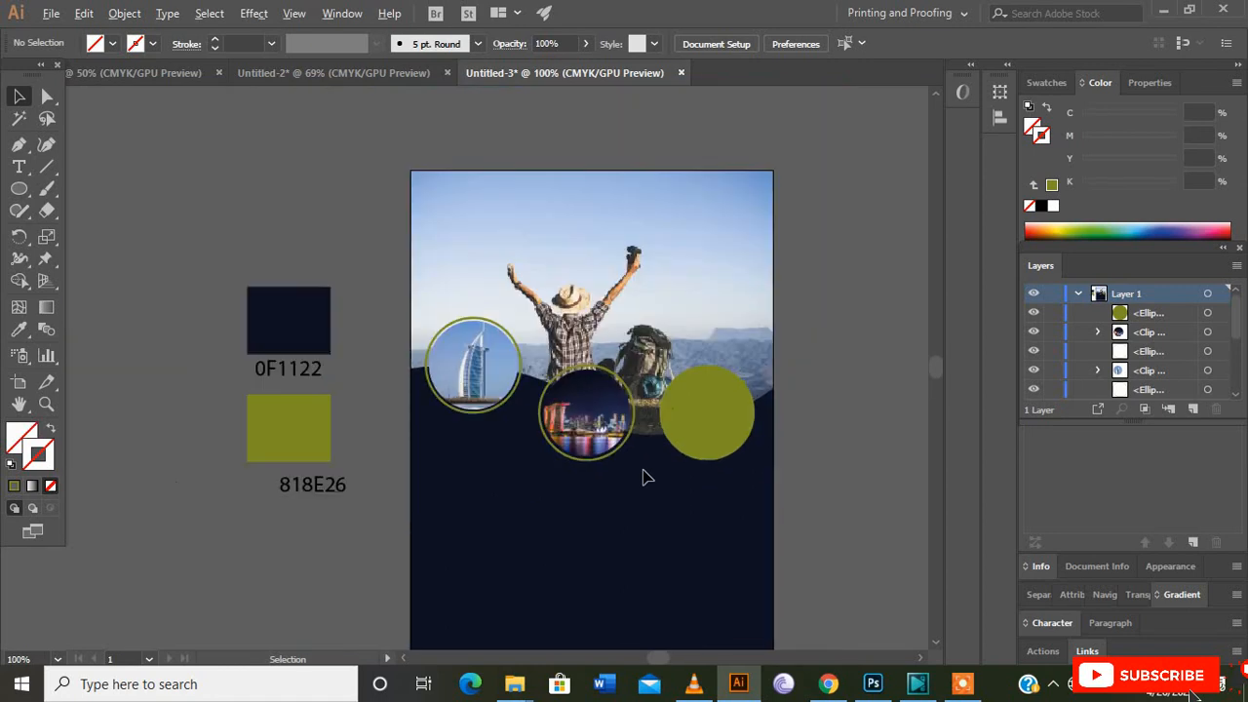
scroll(697, 444, down, 1)
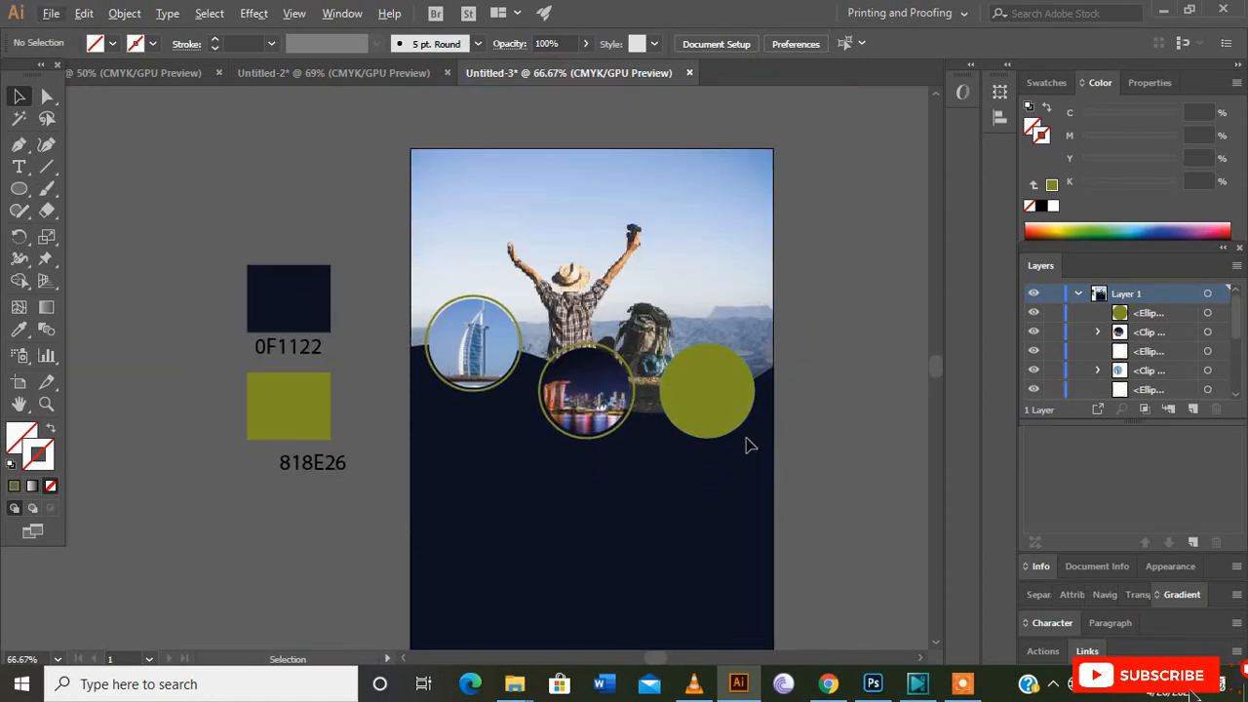
scroll(749, 445, down, 1)
drag(712, 369, 259, 537)
scroll(273, 498, down, 1)
key(ctrl+z)
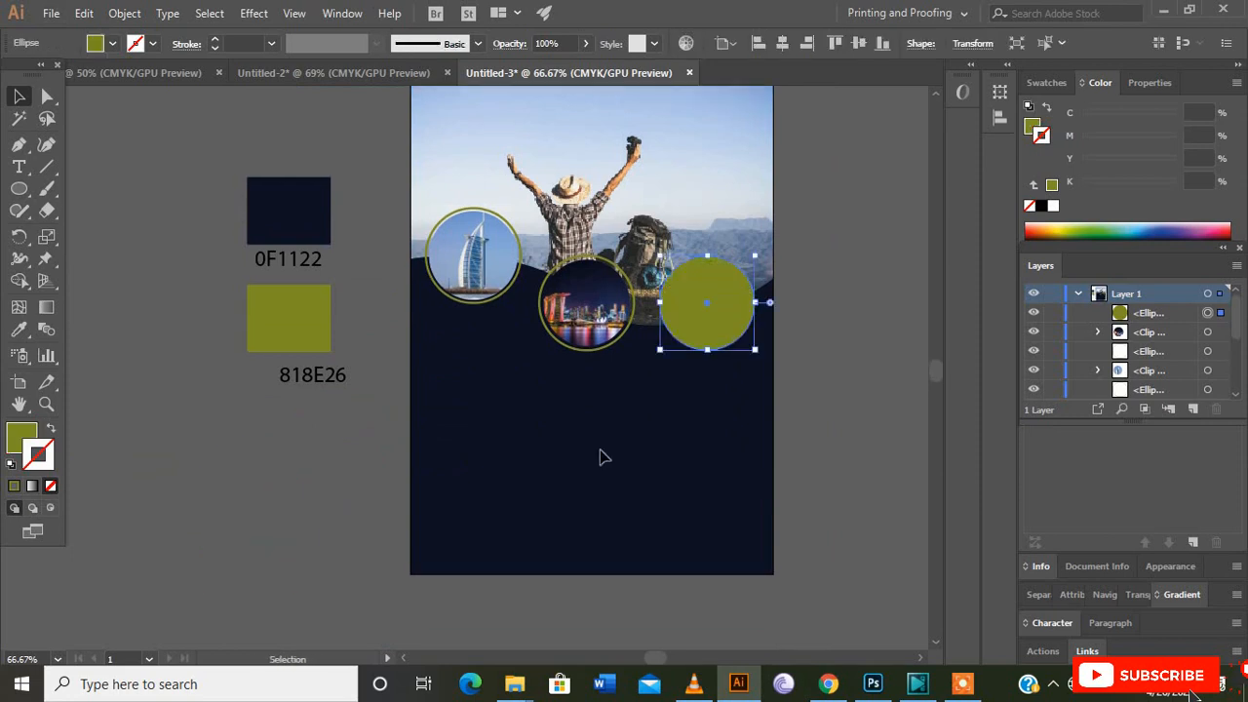
drag(700, 314, 243, 531)
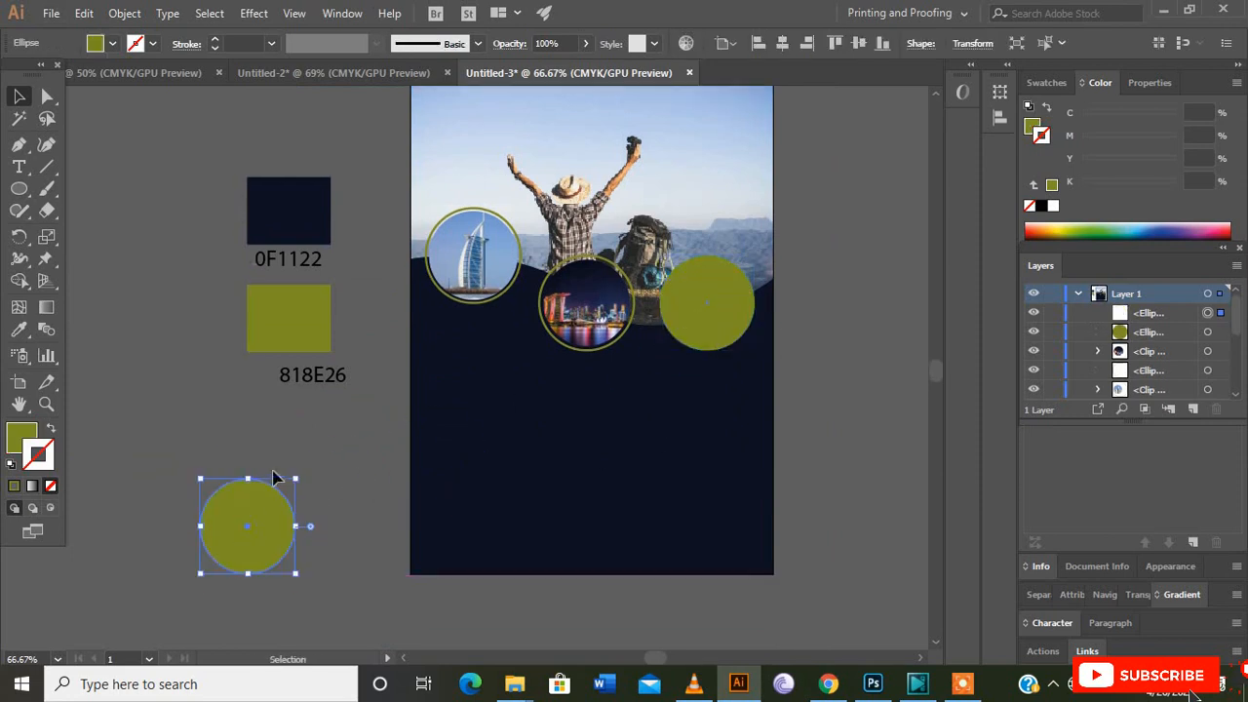
Step: Place the tree-holiday-beautiful-summer-lagoon_1203-5340 image from File Explorer over the duplicated circle and embed it
scroll(331, 463, down, 2)
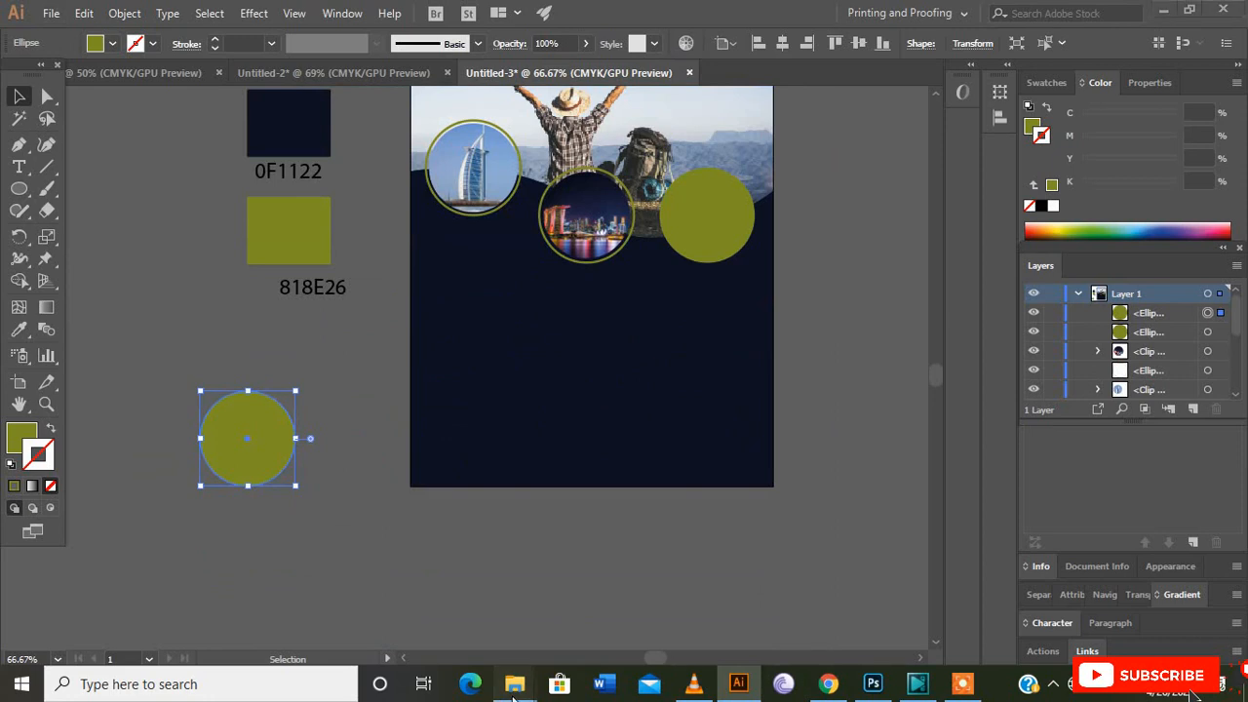
mouse_move(516, 689)
click(383, 586)
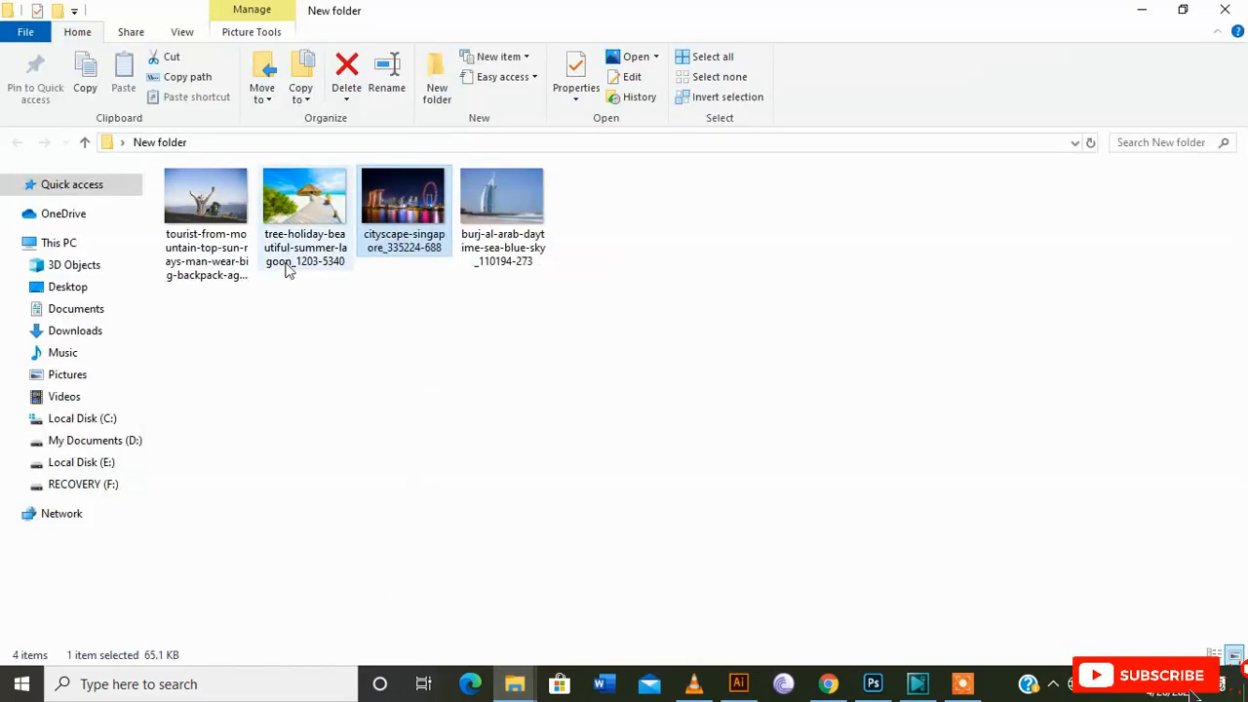
click(296, 194)
drag(304, 205, 265, 465)
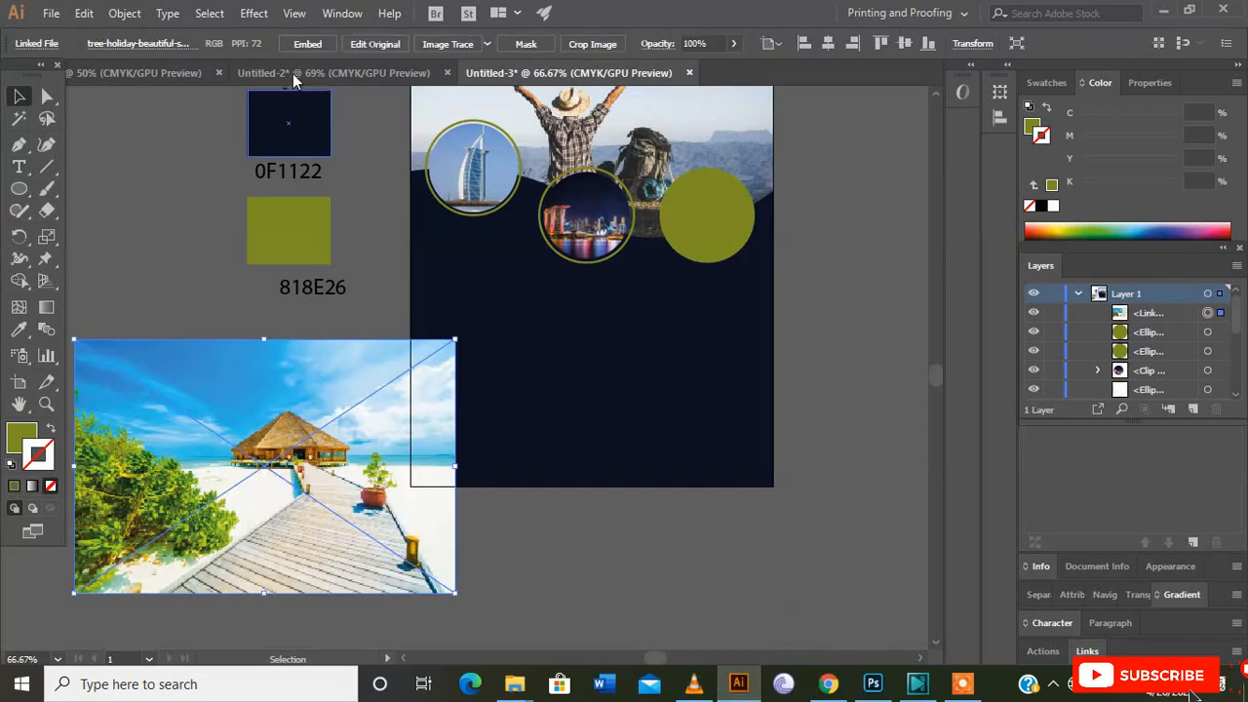
click(307, 43)
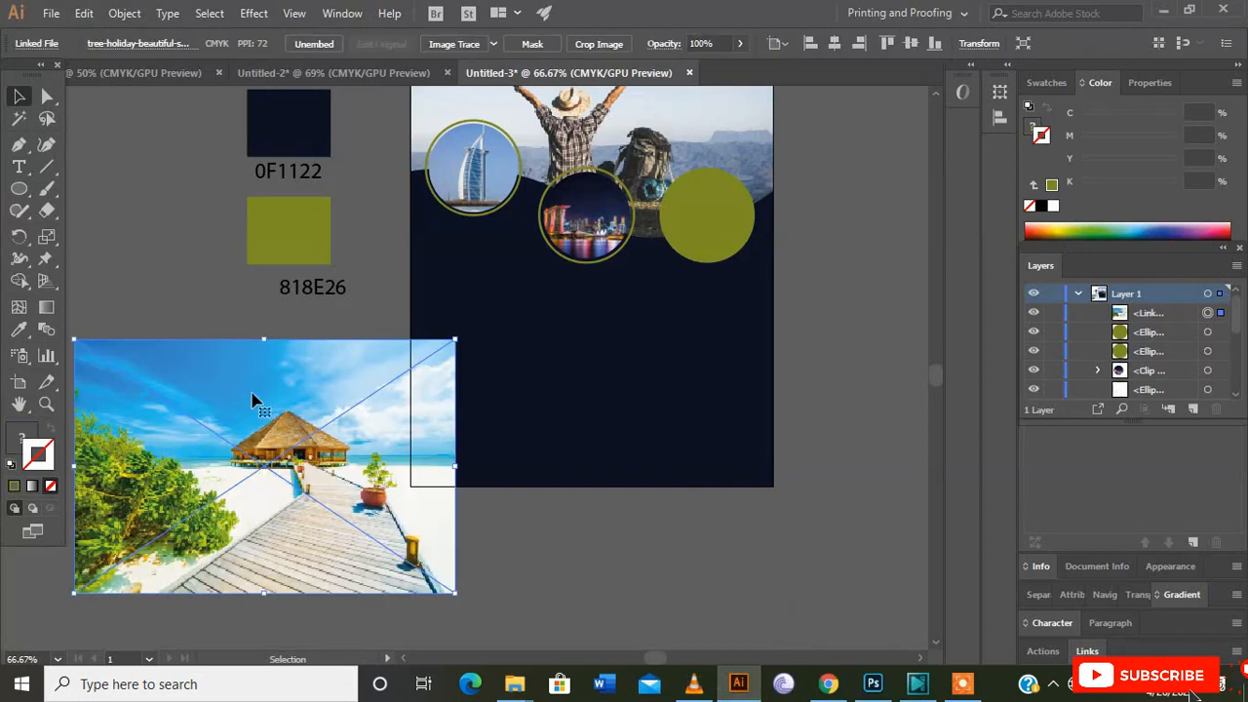
Step: Send the beach lagoon image to the back, behind the duplicated green circle
right_click(209, 460)
mouse_move(325, 359)
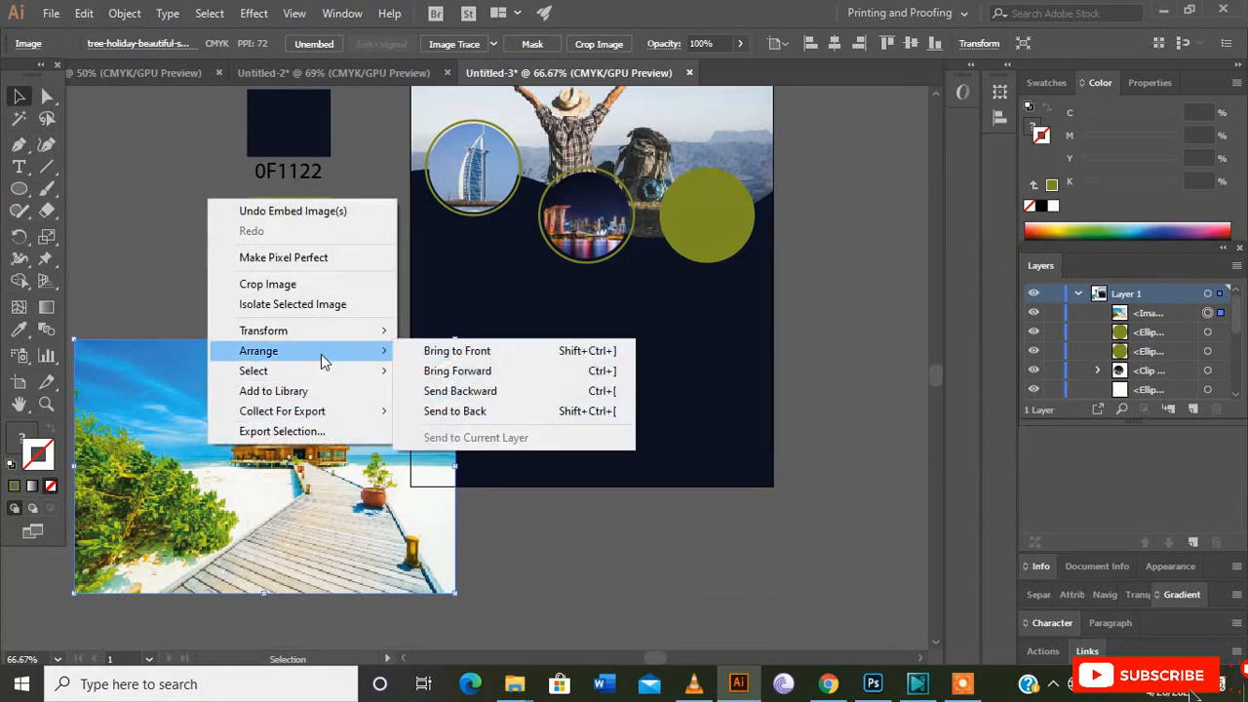
click(463, 412)
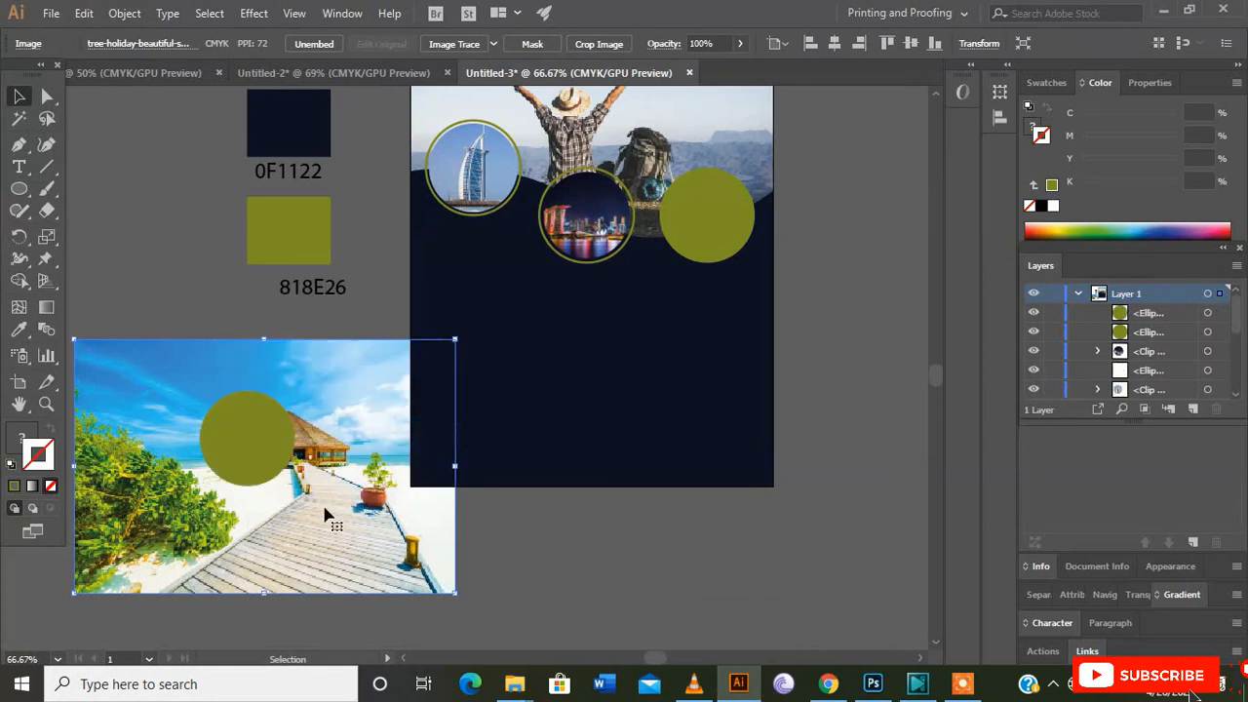
Step: Scale the beach lagoon image down and position it so it just surrounds the duplicated circle, framing the hut
drag(454, 339, 387, 392)
drag(330, 458, 342, 431)
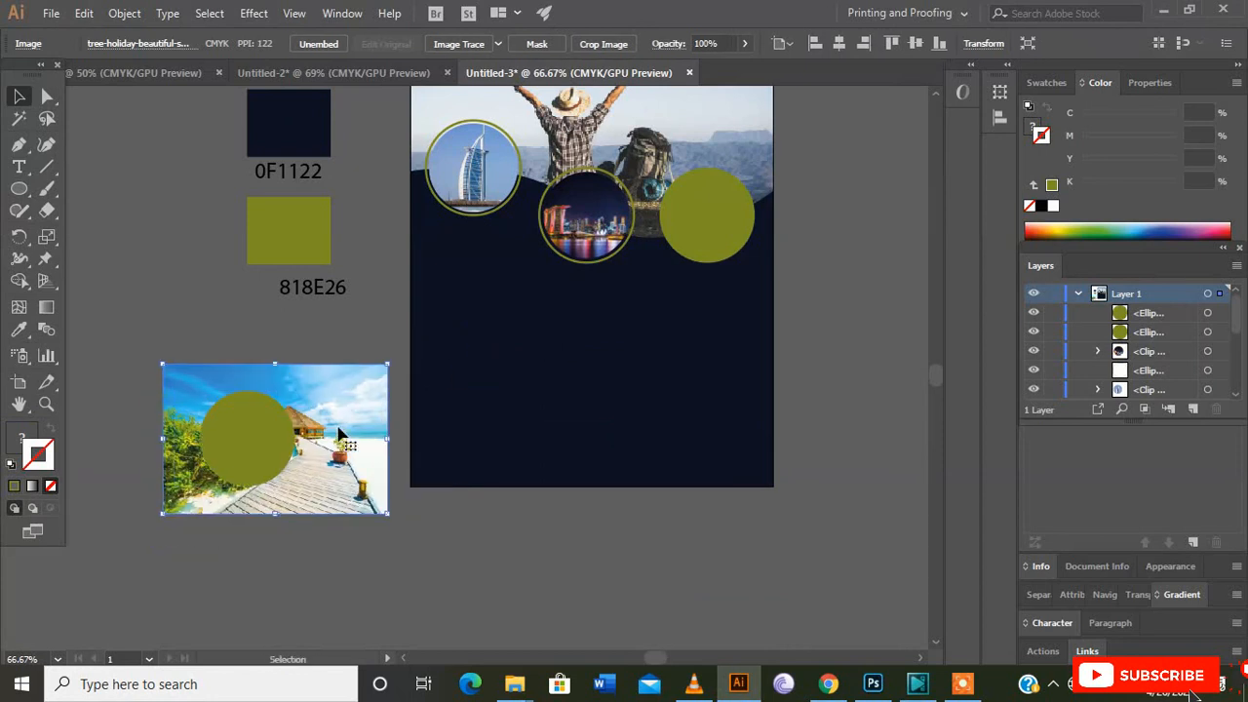
drag(394, 362, 365, 381)
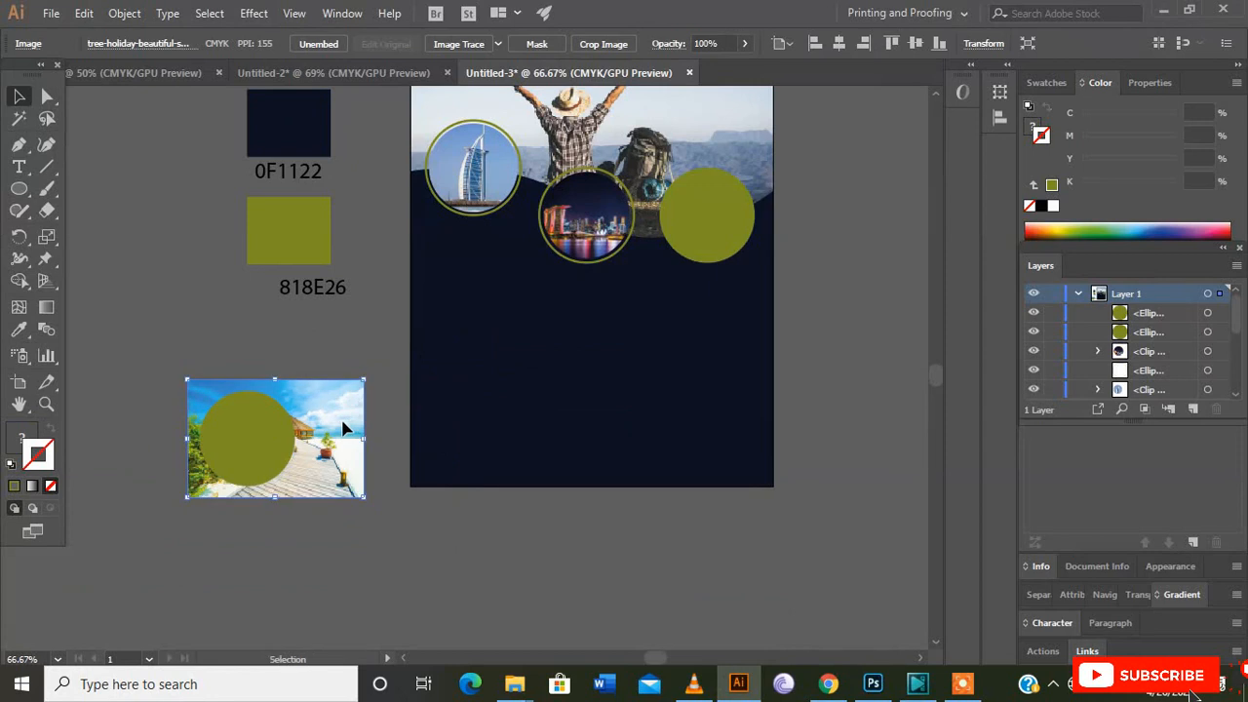
drag(330, 459, 330, 446)
drag(363, 371, 353, 381)
drag(334, 458, 318, 470)
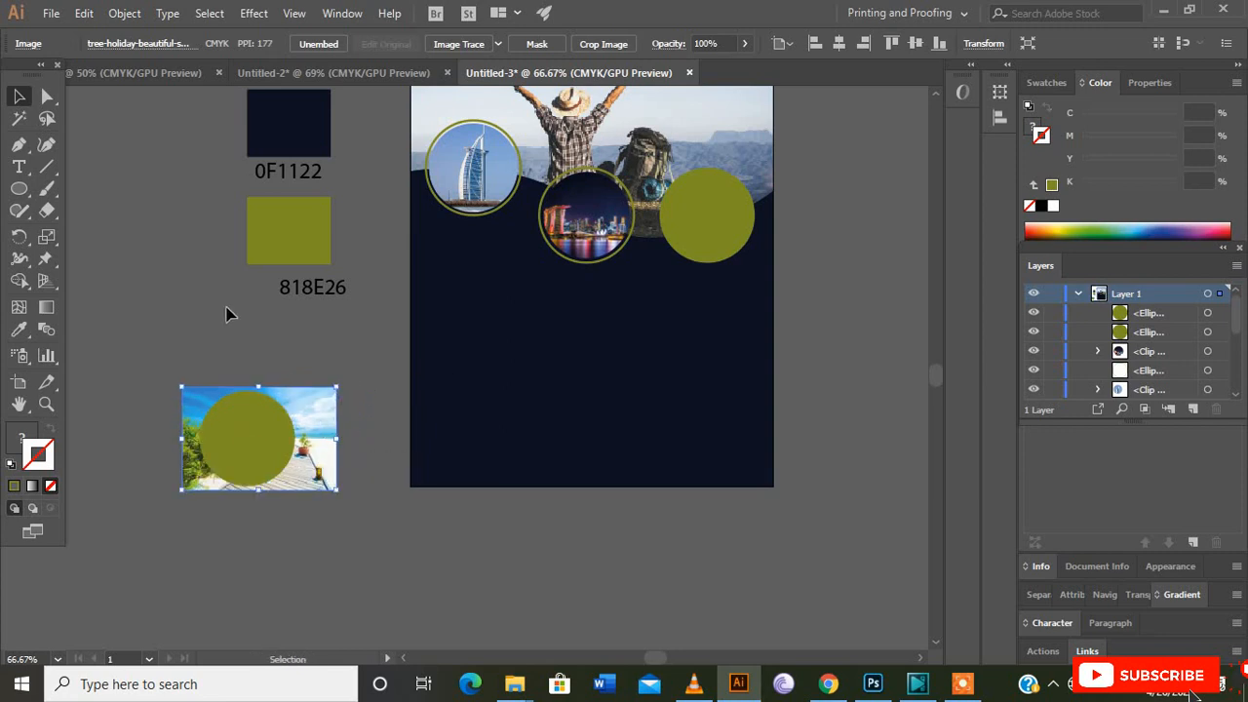
Step: Make a clipping mask from the duplicated circle and the beach lagoon image
shift+click(265, 431)
right_click(285, 471)
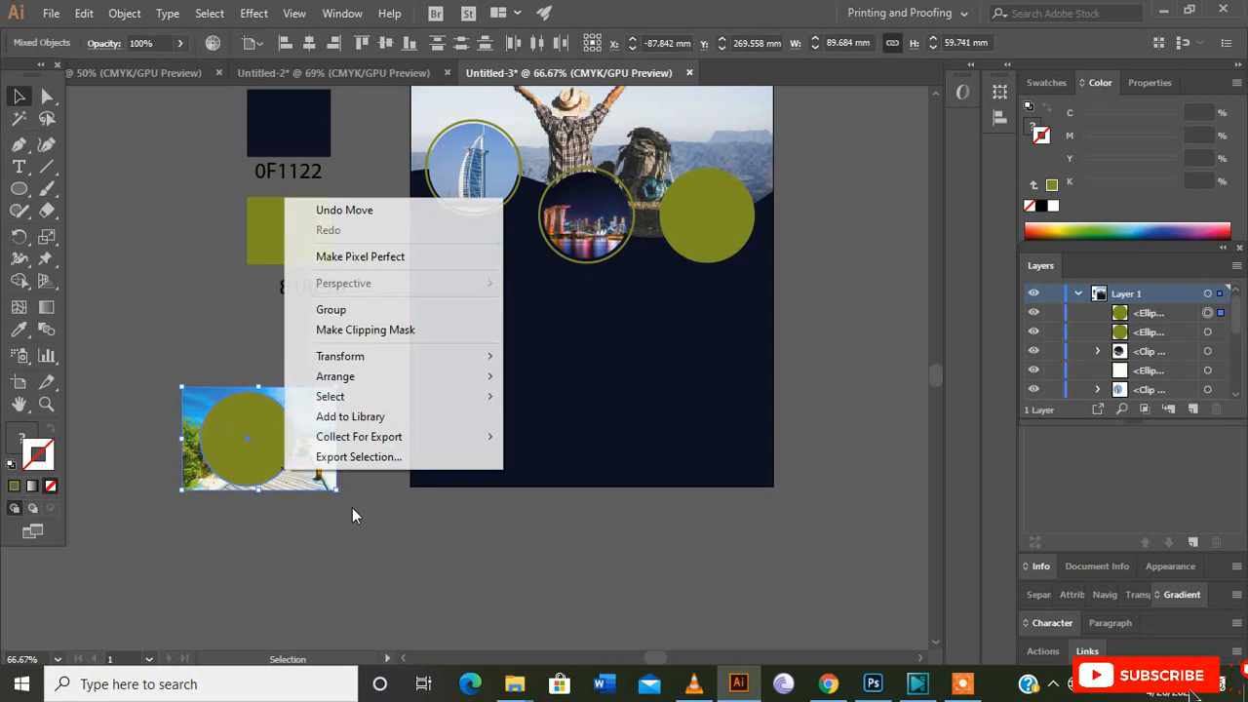
click(380, 331)
click(304, 541)
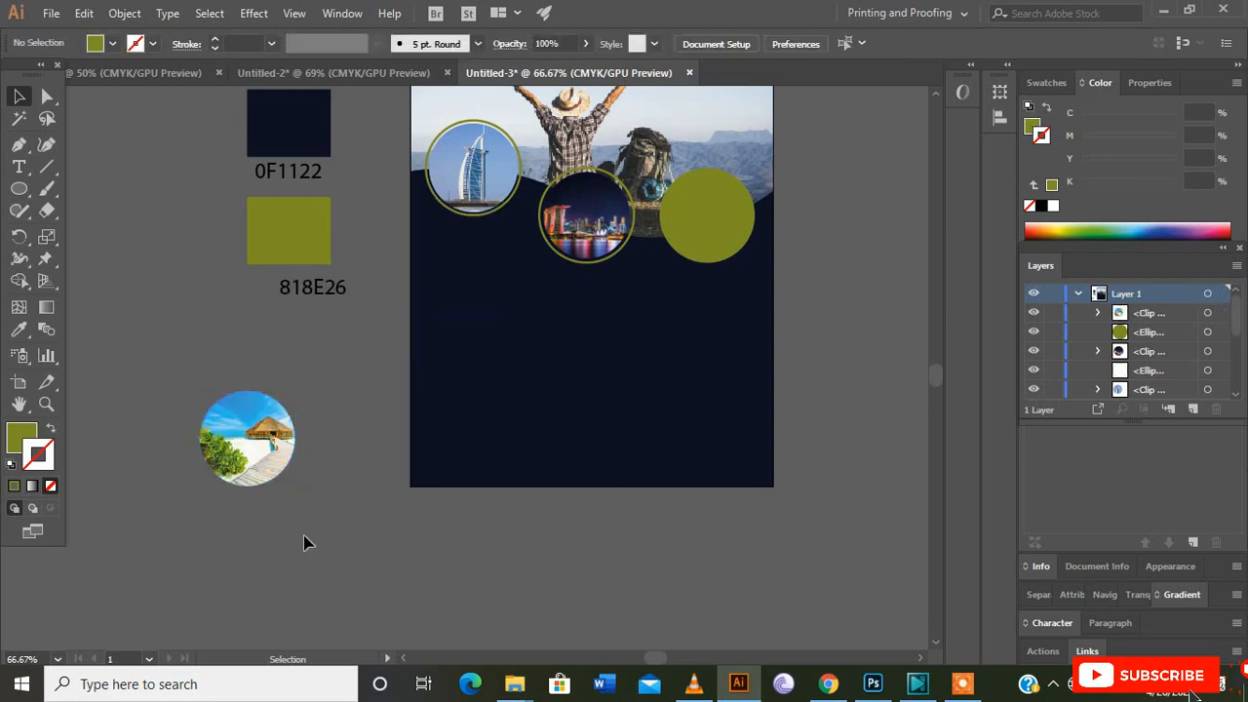
Step: Shrink the circular beach image to about 48 mm and centre it inside the last filled green circle on the flyer
scroll(304, 542, up, 3)
click(243, 499)
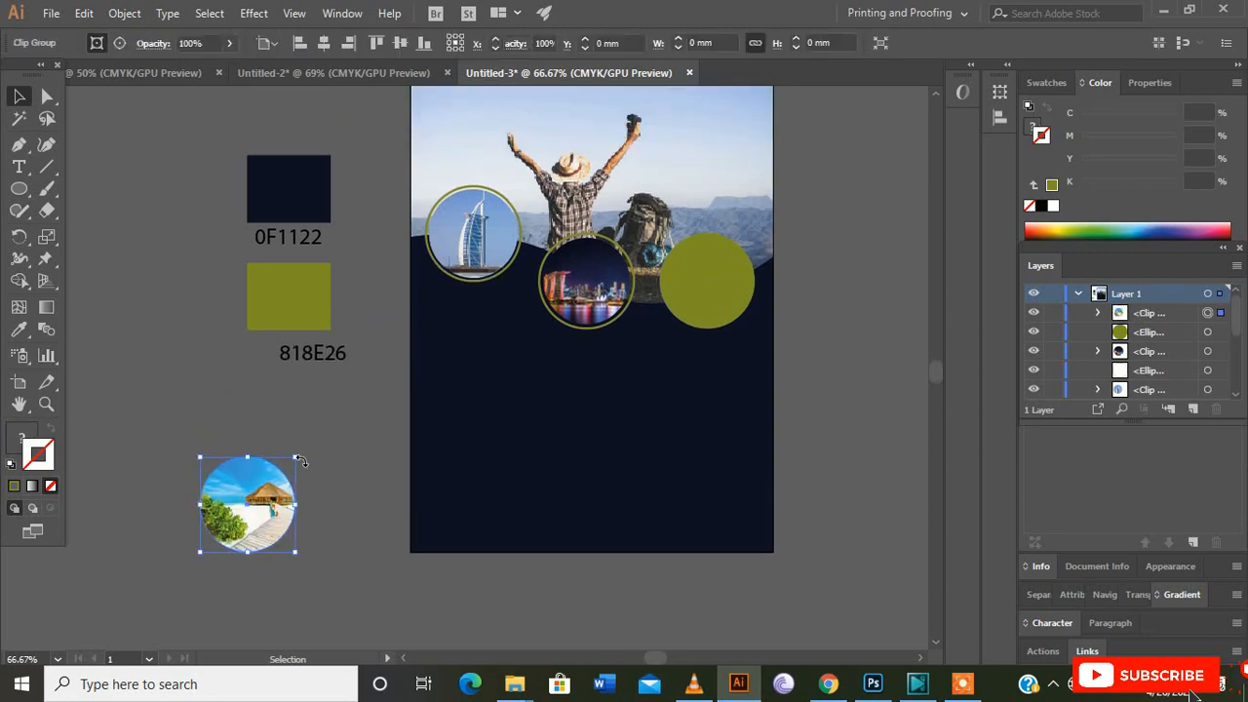
drag(295, 457, 724, 278)
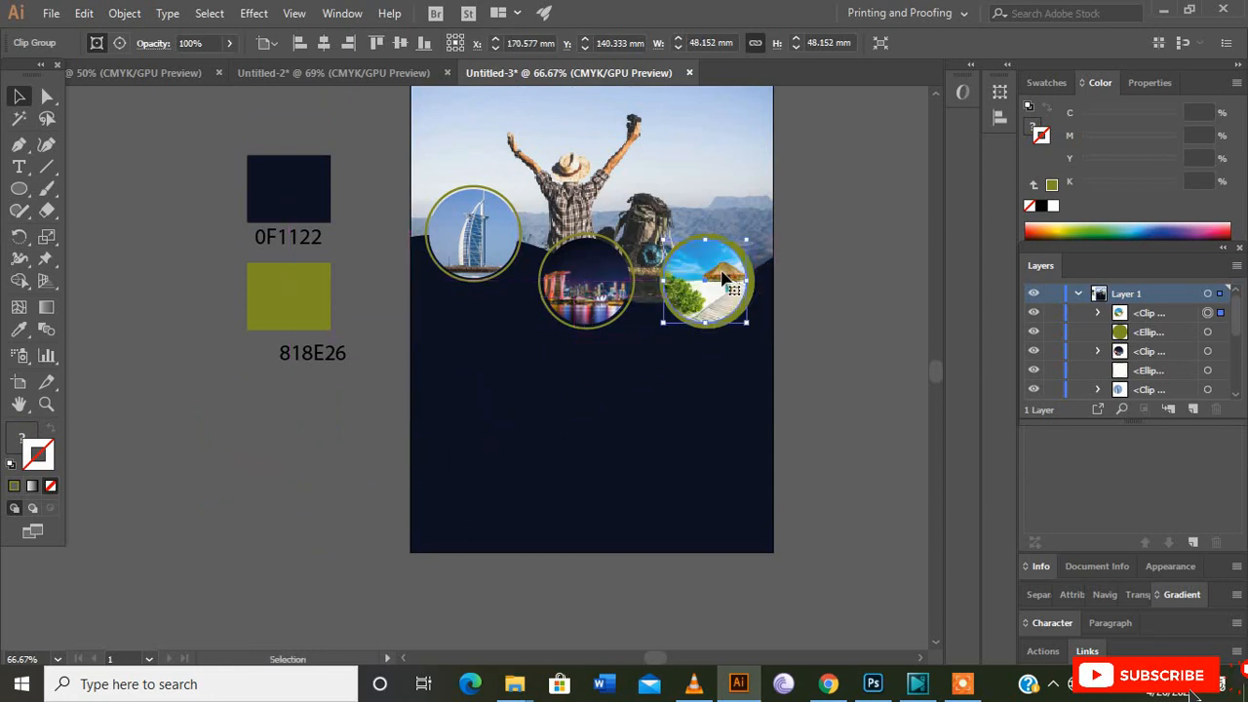
scroll(724, 280, up, 2)
scroll(721, 312, up, 1)
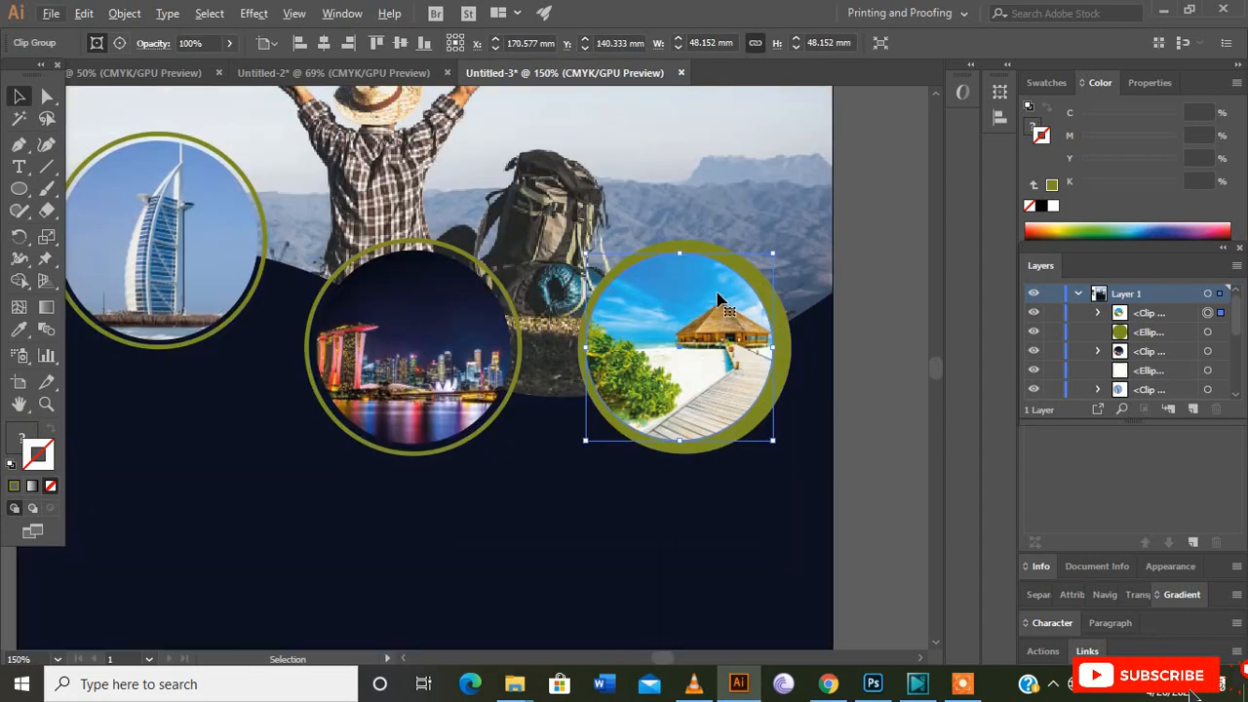
drag(694, 364, 700, 361)
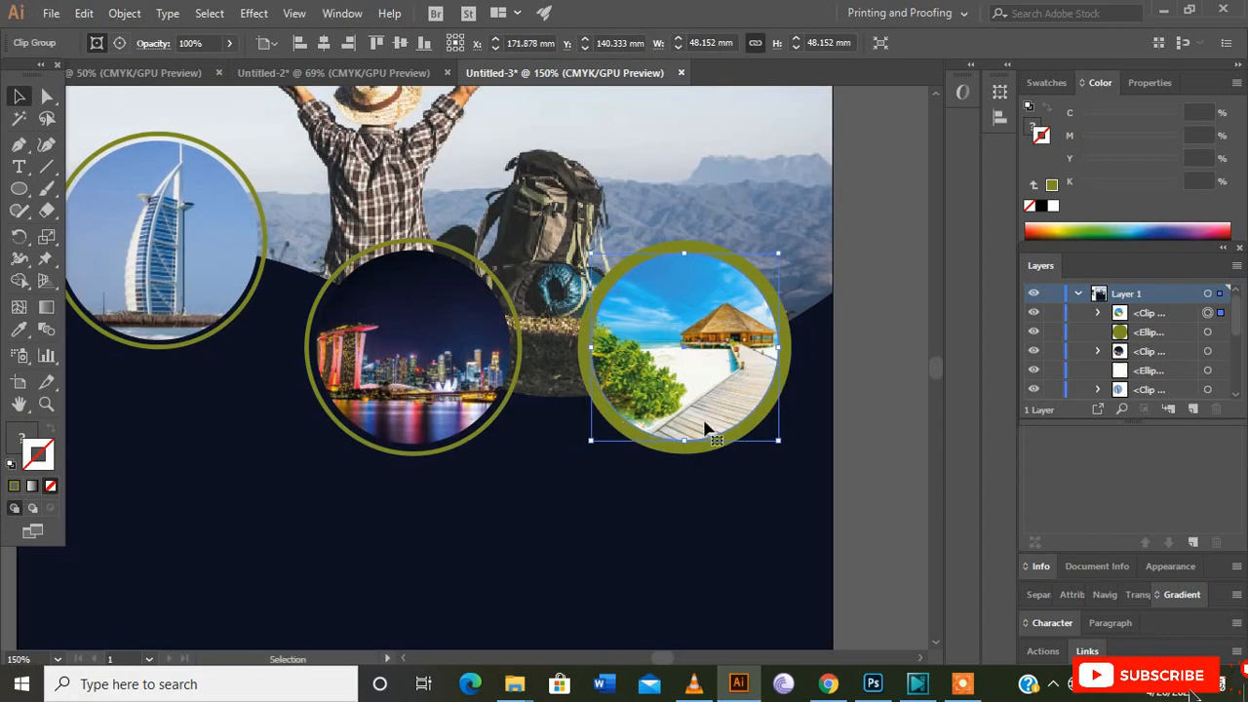
Step: Swap the fill and stroke of the green circle behind the beach image and set its stroke to 3 pt
click(709, 451)
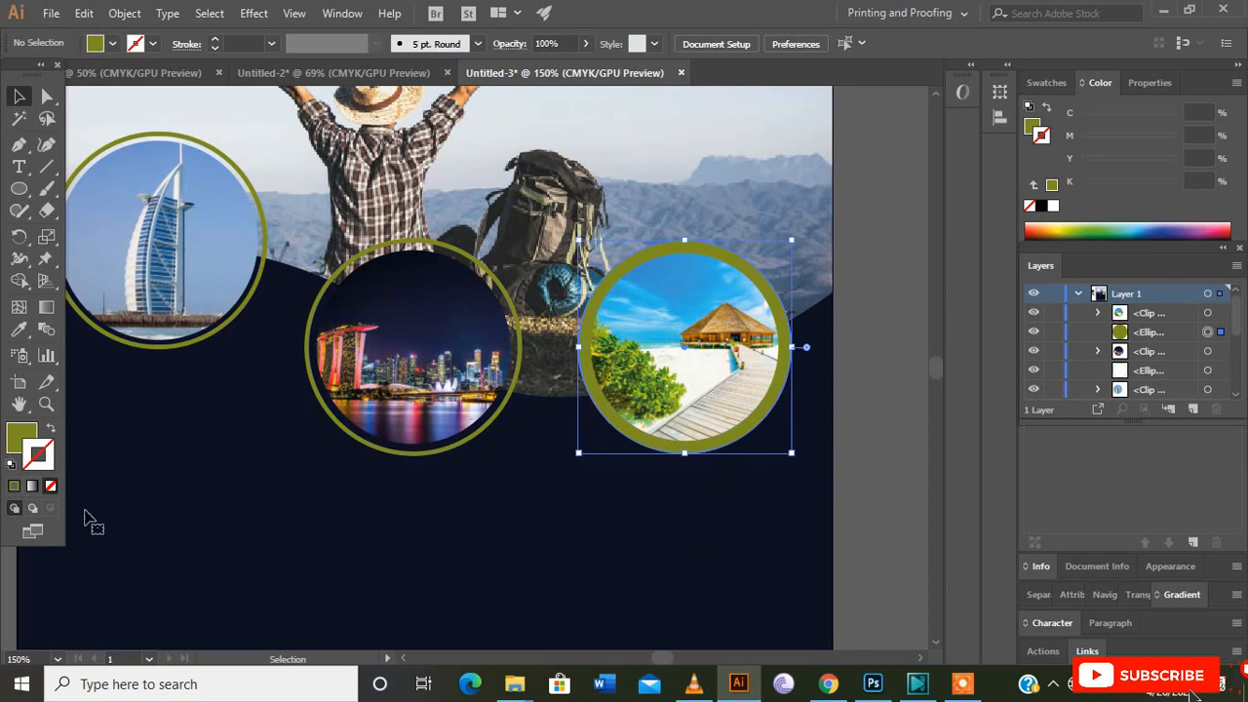
click(51, 432)
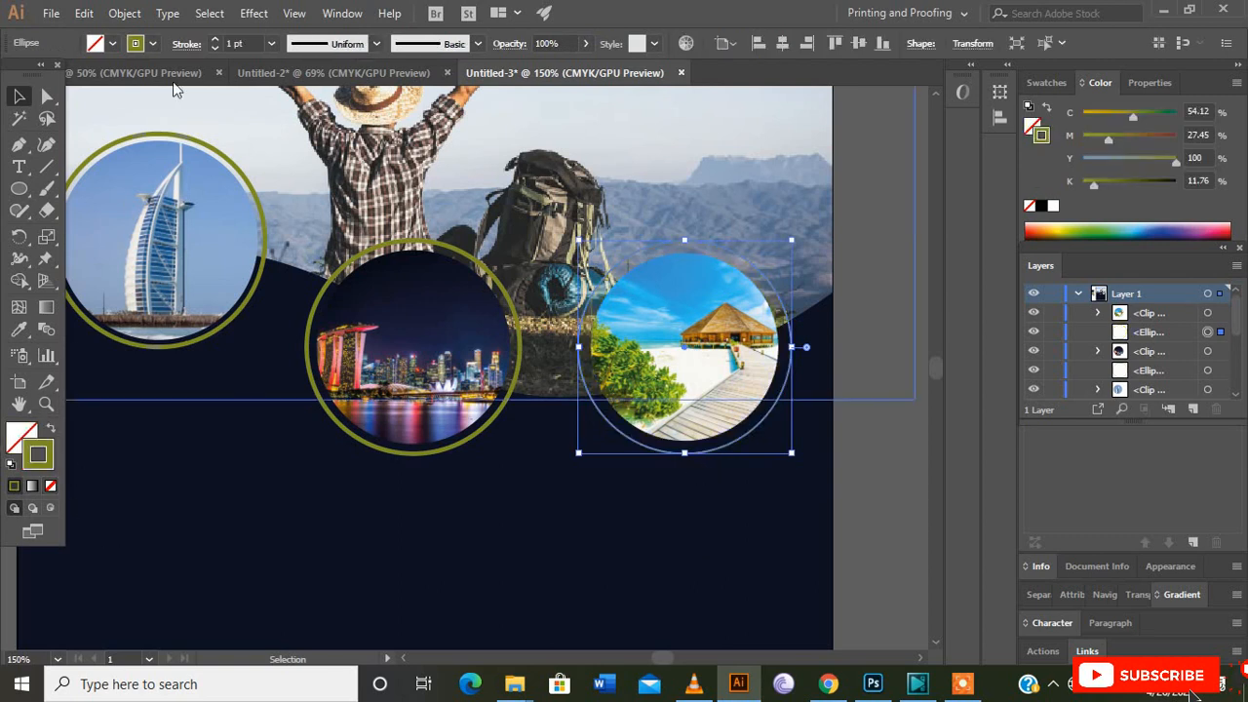
click(272, 44)
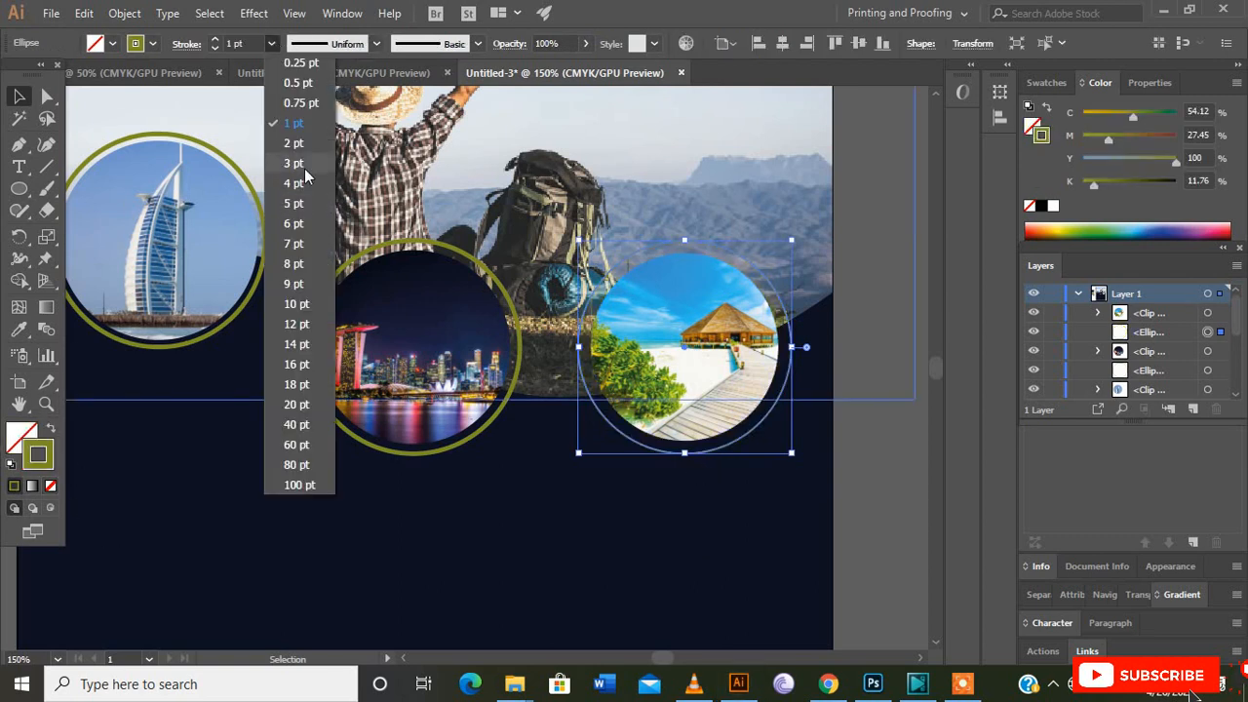
click(303, 163)
scroll(671, 561, down, 2)
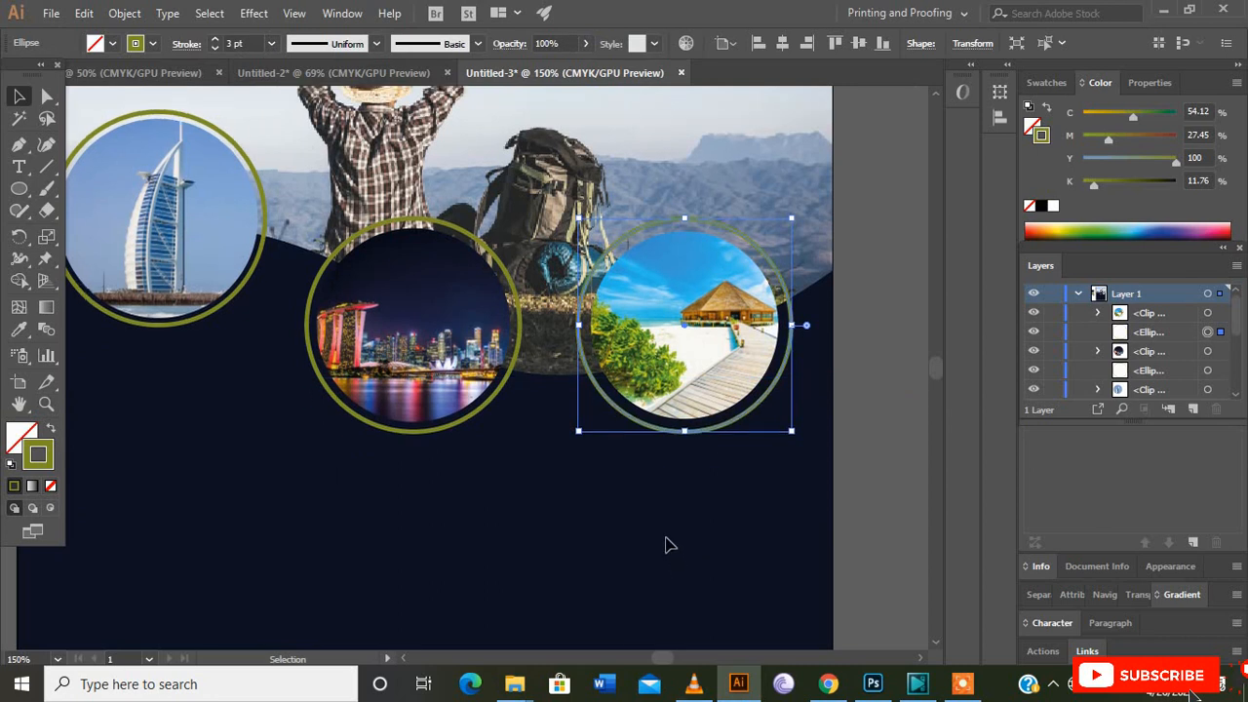
Step: Enlarge the circular beach image to about 48 mm so it nearly fills its green ring
click(670, 541)
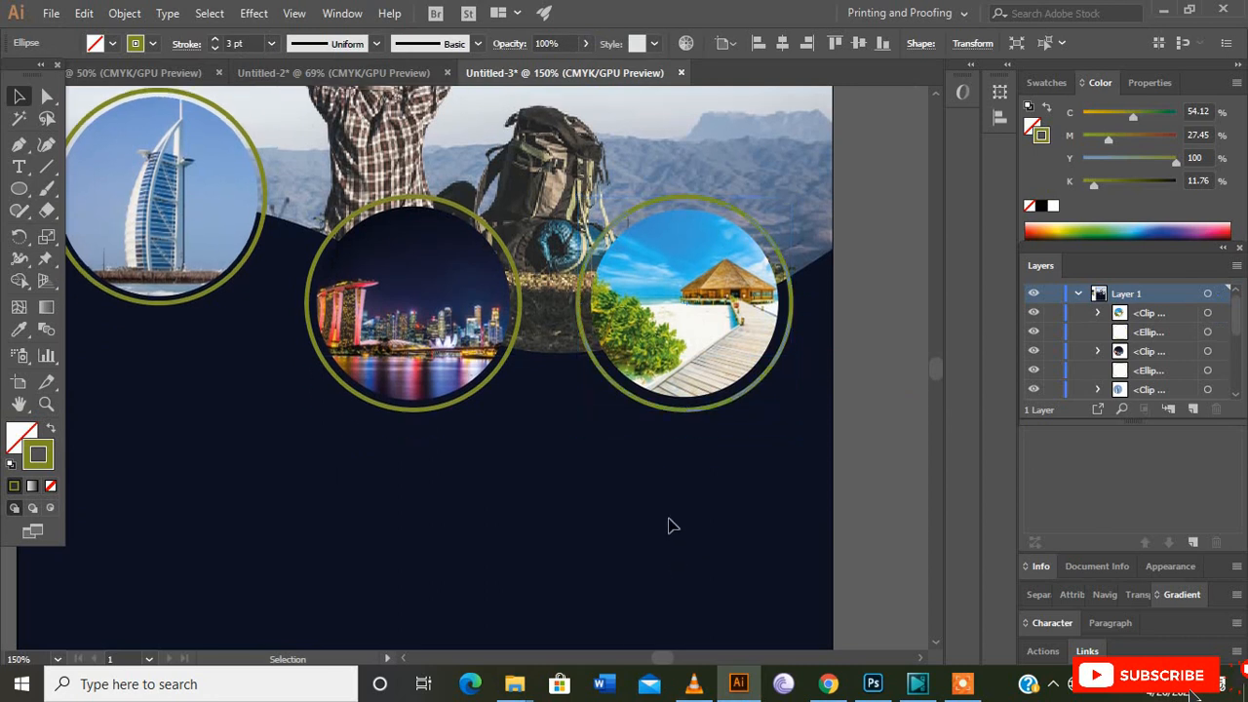
click(700, 370)
drag(781, 210, 790, 206)
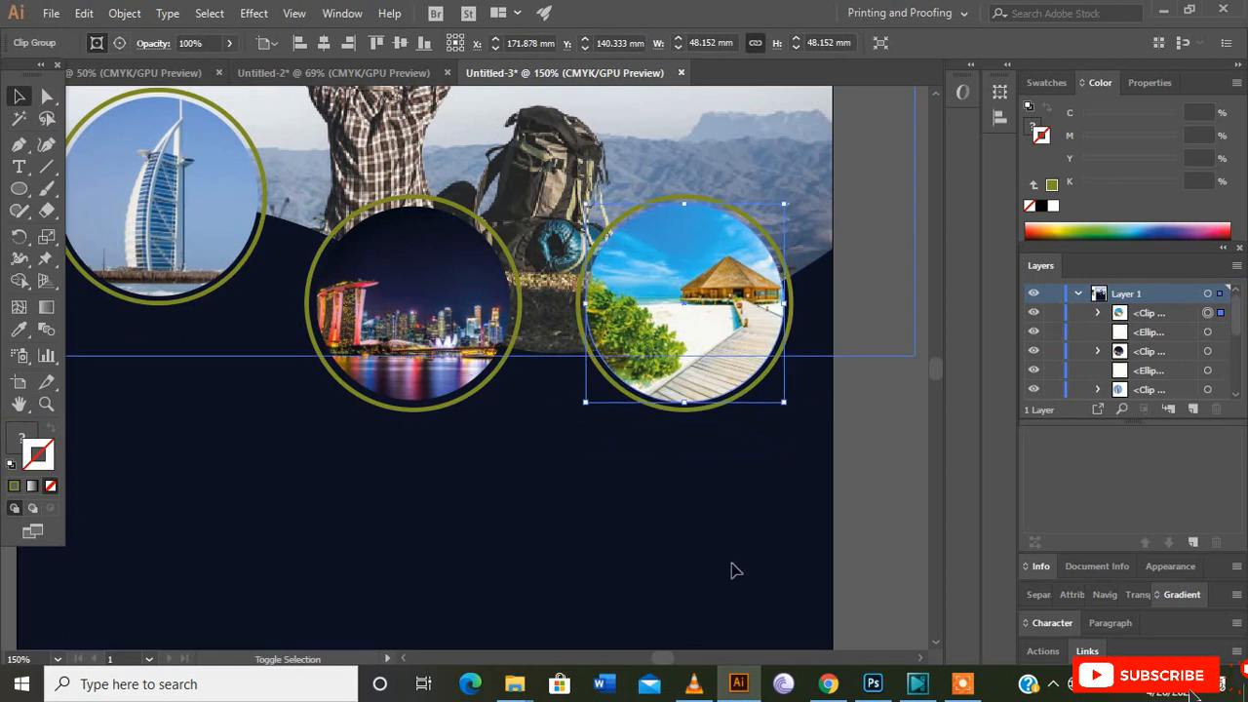
click(683, 574)
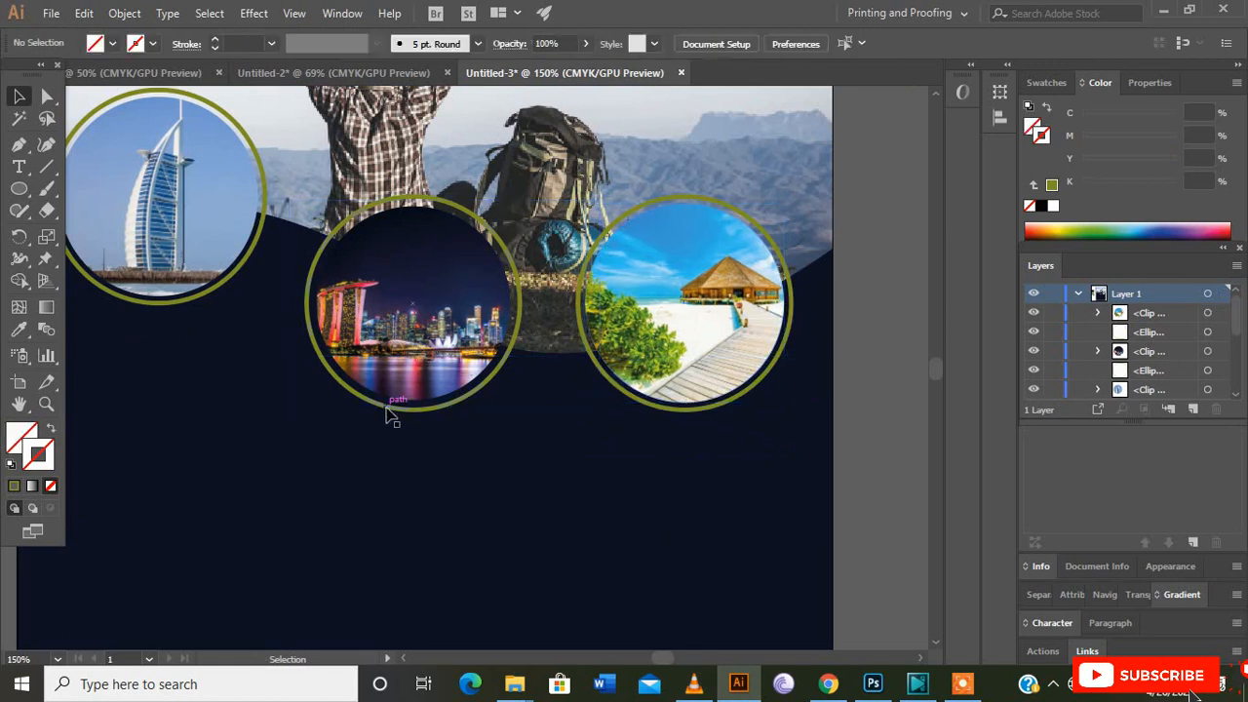
key(ctrl+minus)
key(ctrl+minus)
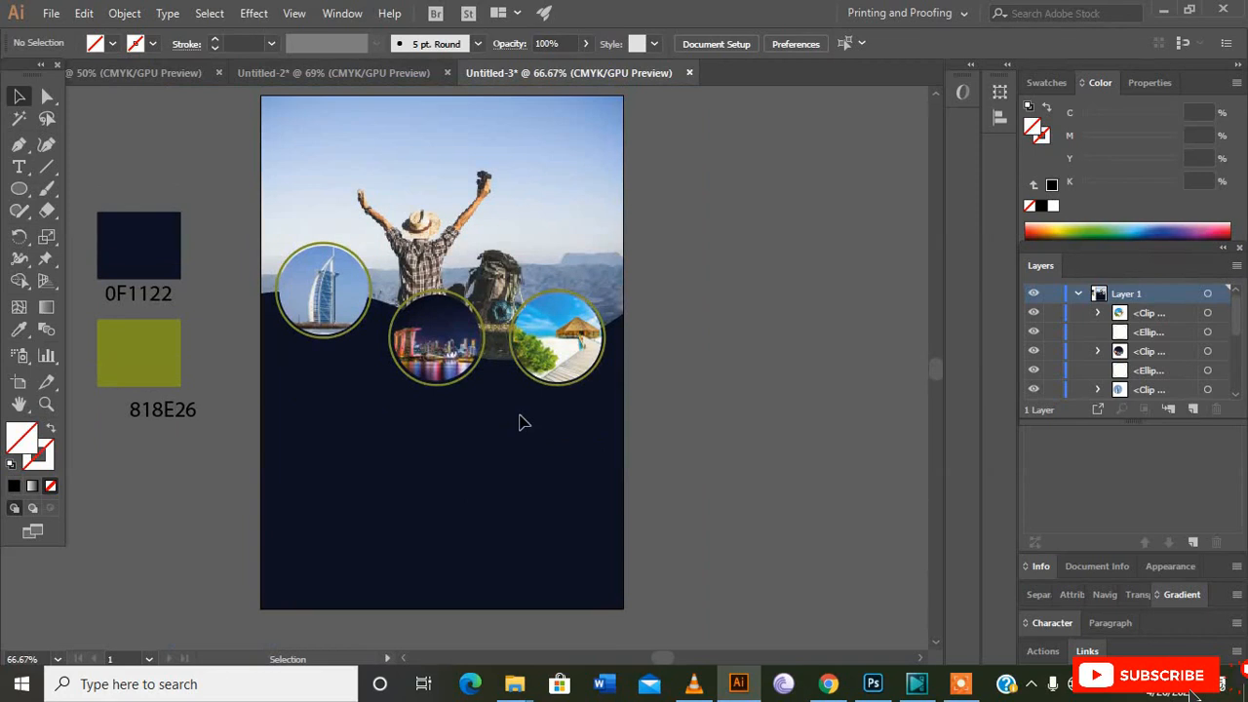
Step: Copy the TRAVEL AGENCY heading from the Untitled-2 document into the sky area of the flyer and colour it navy
click(321, 77)
click(176, 195)
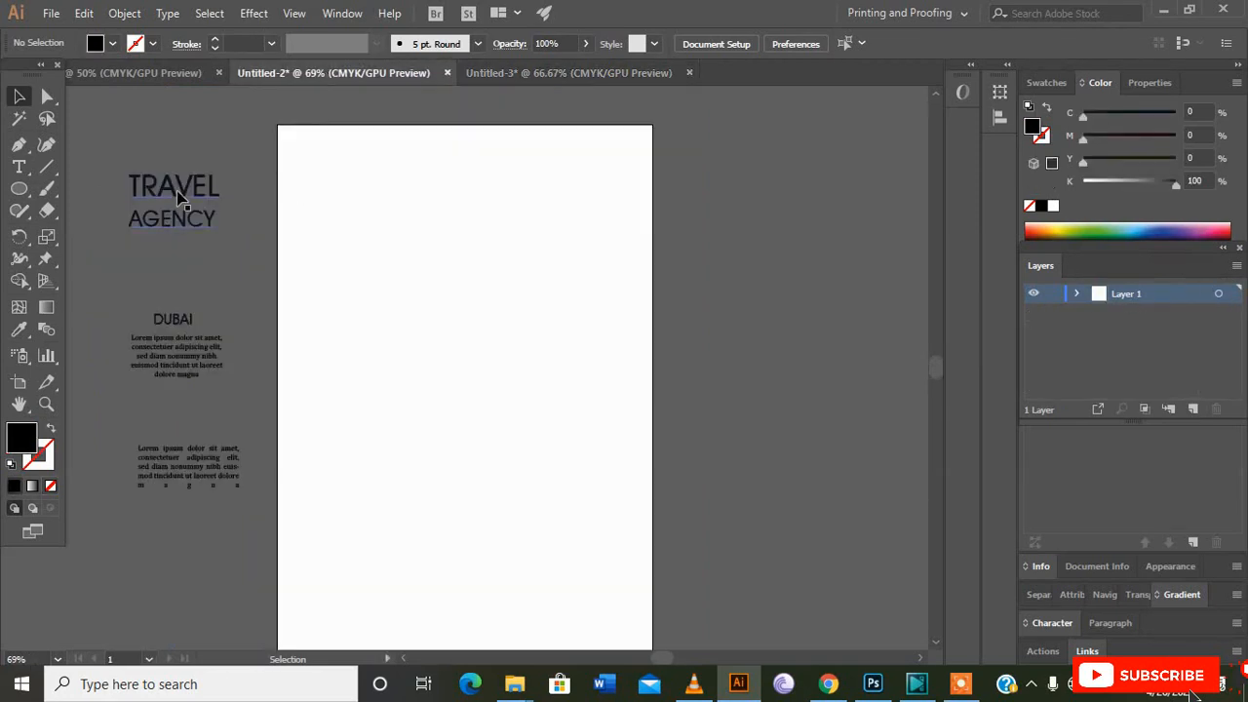
drag(177, 196, 573, 77)
drag(324, 145, 341, 139)
click(448, 206)
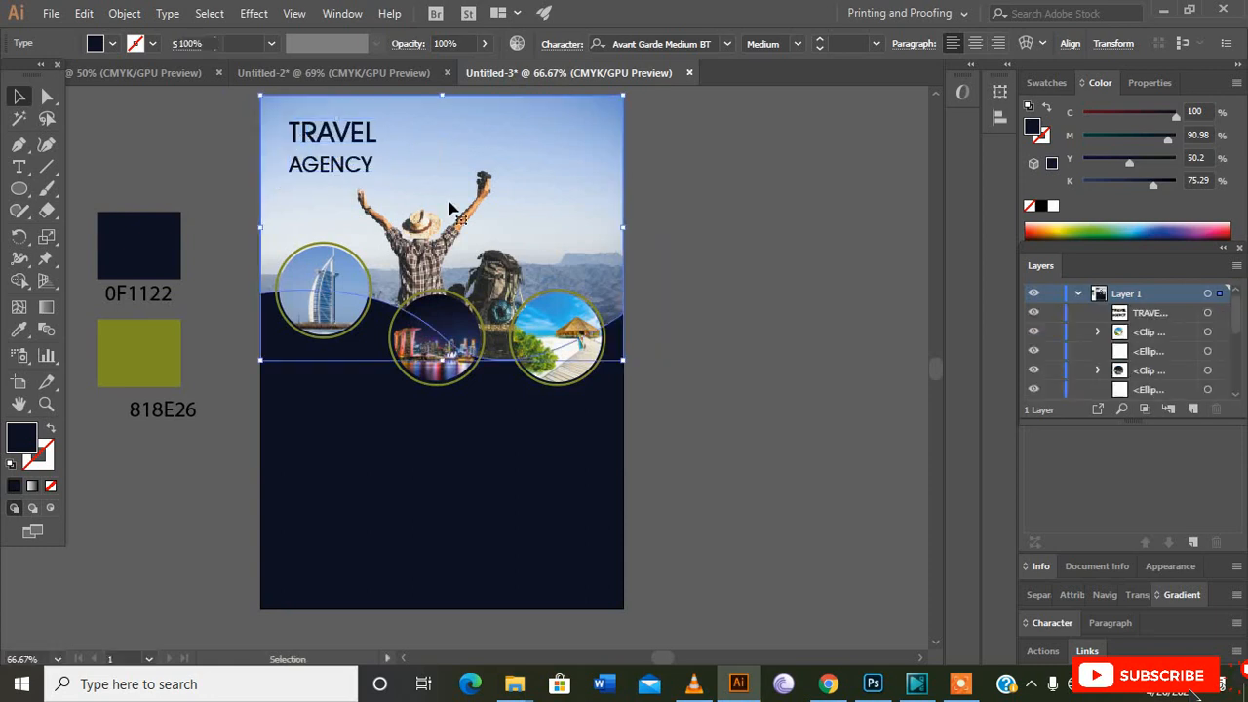
Step: Copy the DUBAI heading and its paragraph from Untitled-2 to the space beneath the flyer's Dubai circle
click(259, 77)
click(143, 294)
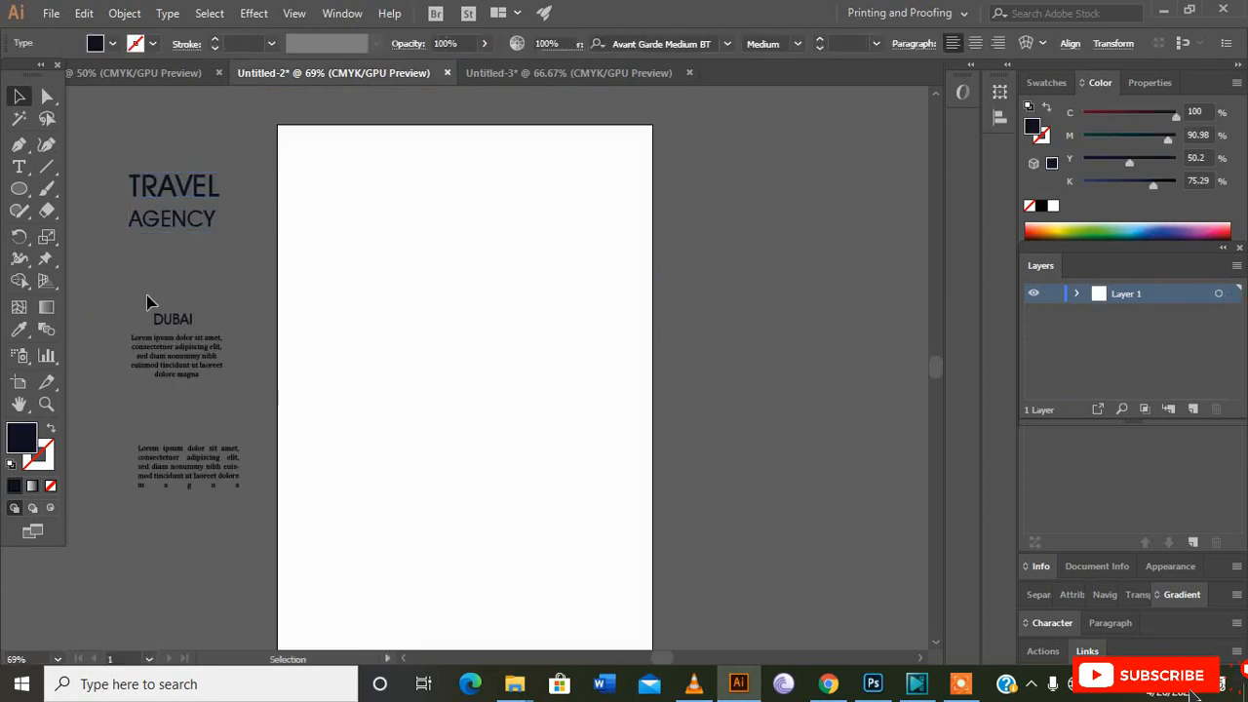
click(189, 363)
drag(188, 364, 337, 400)
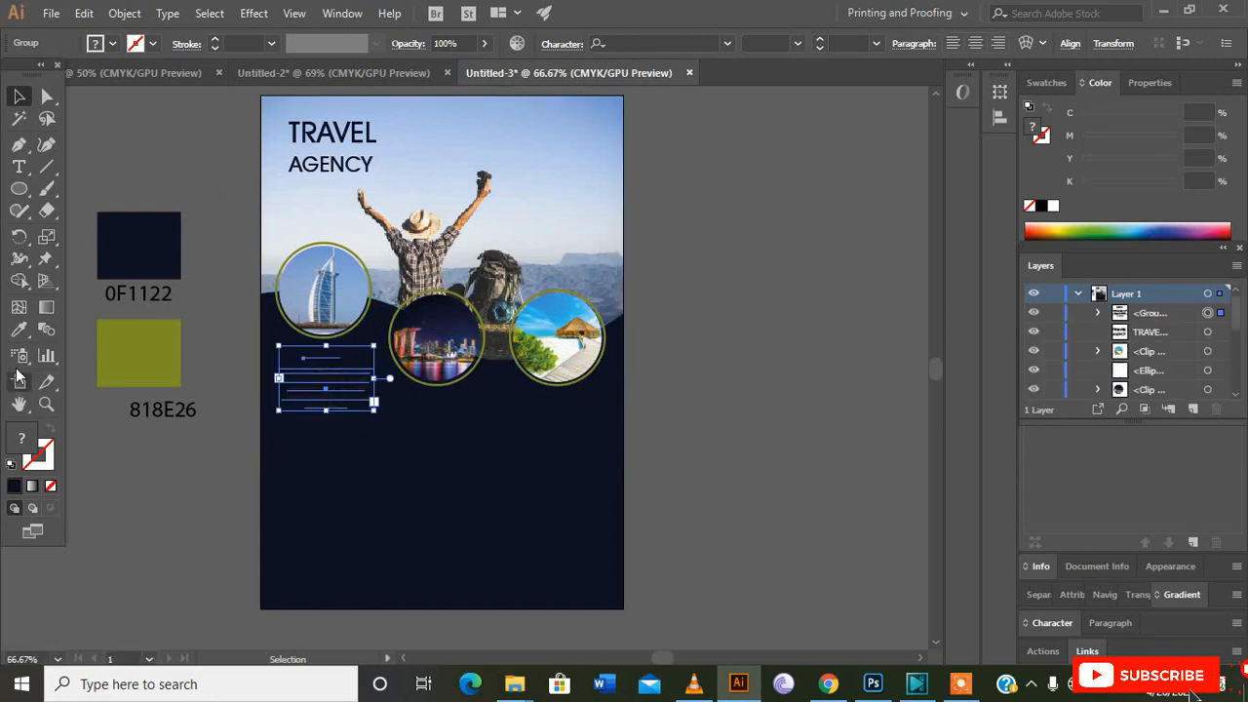
Step: Colour the DUBAI text group olive green by sampling the 818E26 swatch
click(20, 331)
click(123, 348)
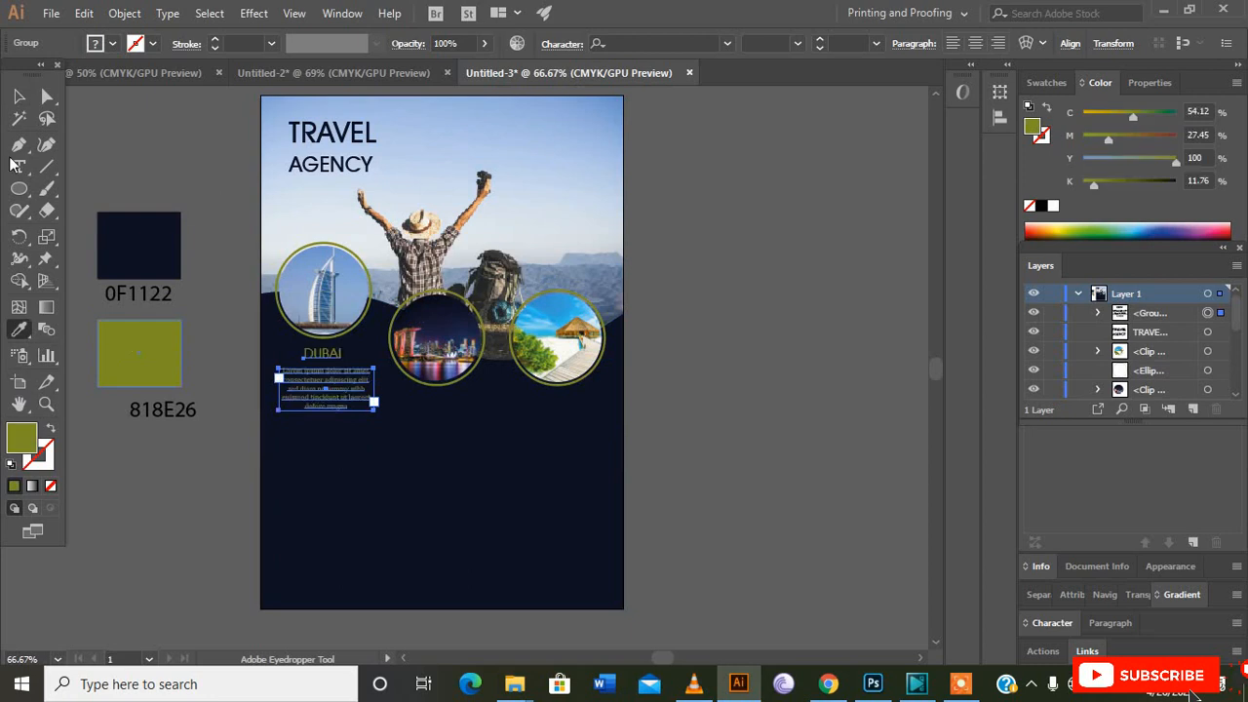
key(v)
click(327, 500)
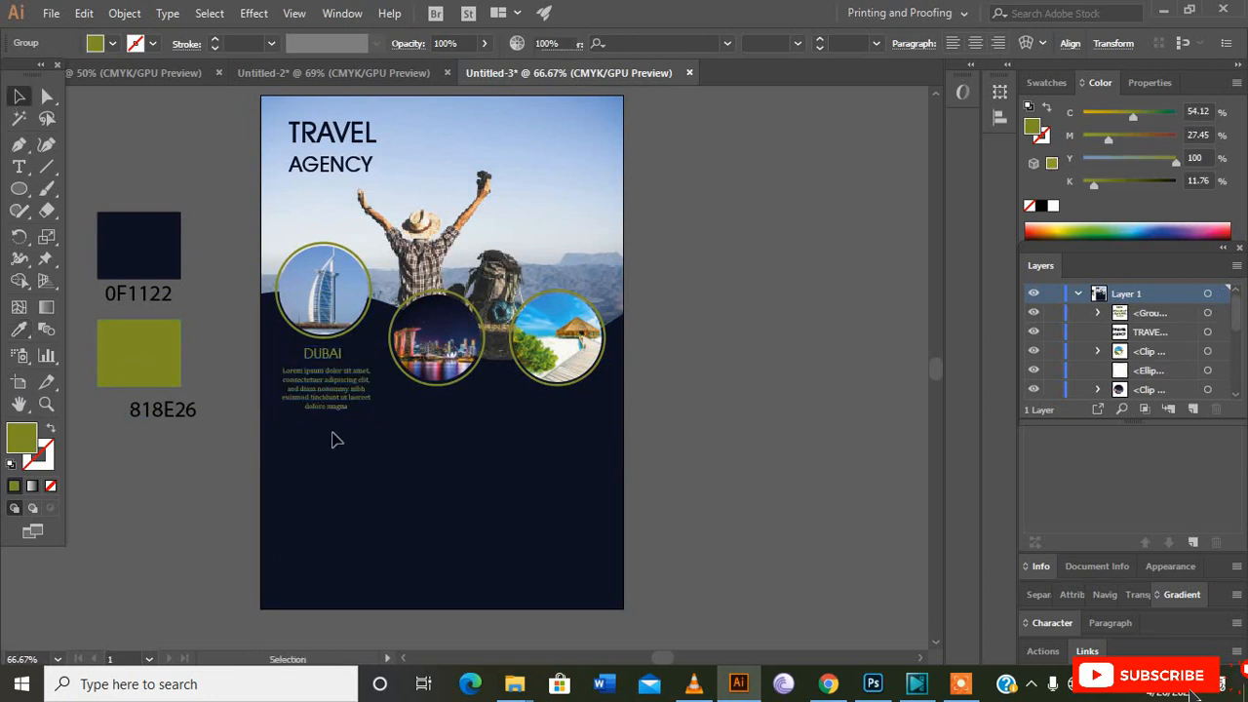
Step: Duplicate the DUBAI text group beneath the night skyline circle and the beach circle
drag(337, 408, 569, 445)
click(332, 454)
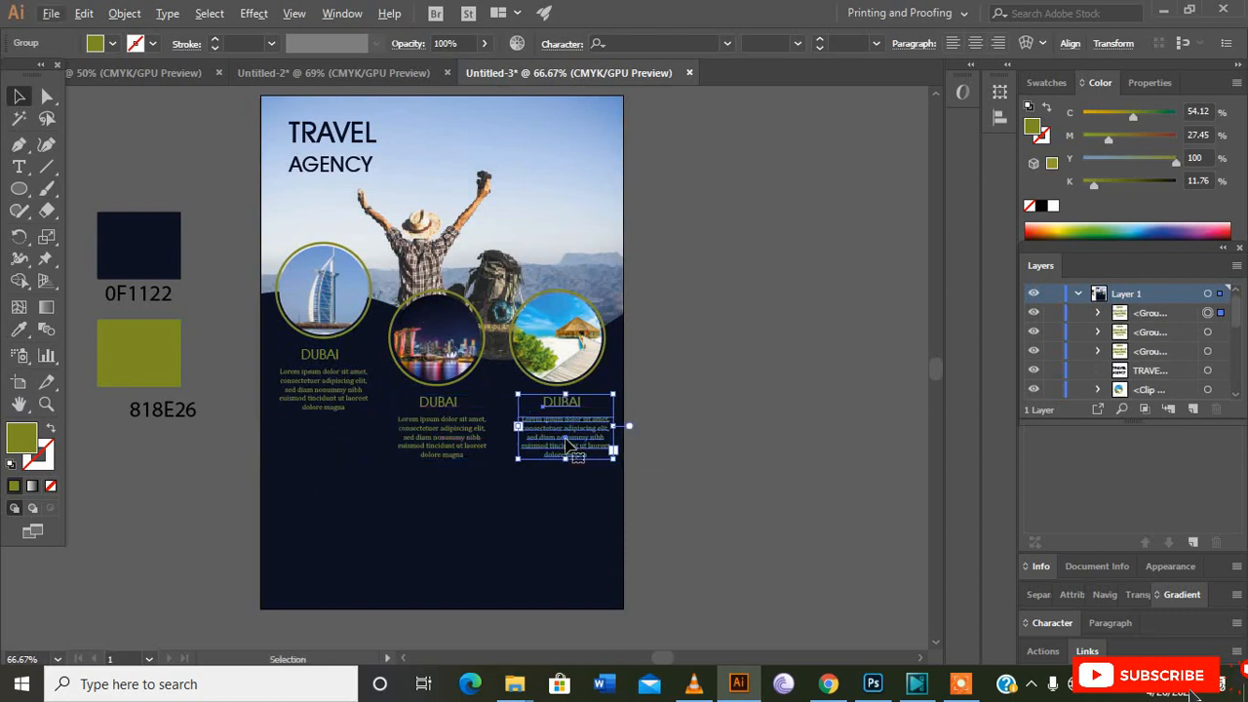
click(689, 454)
Step: Ungroup the heading and paragraph beneath the night skyline circle
click(433, 407)
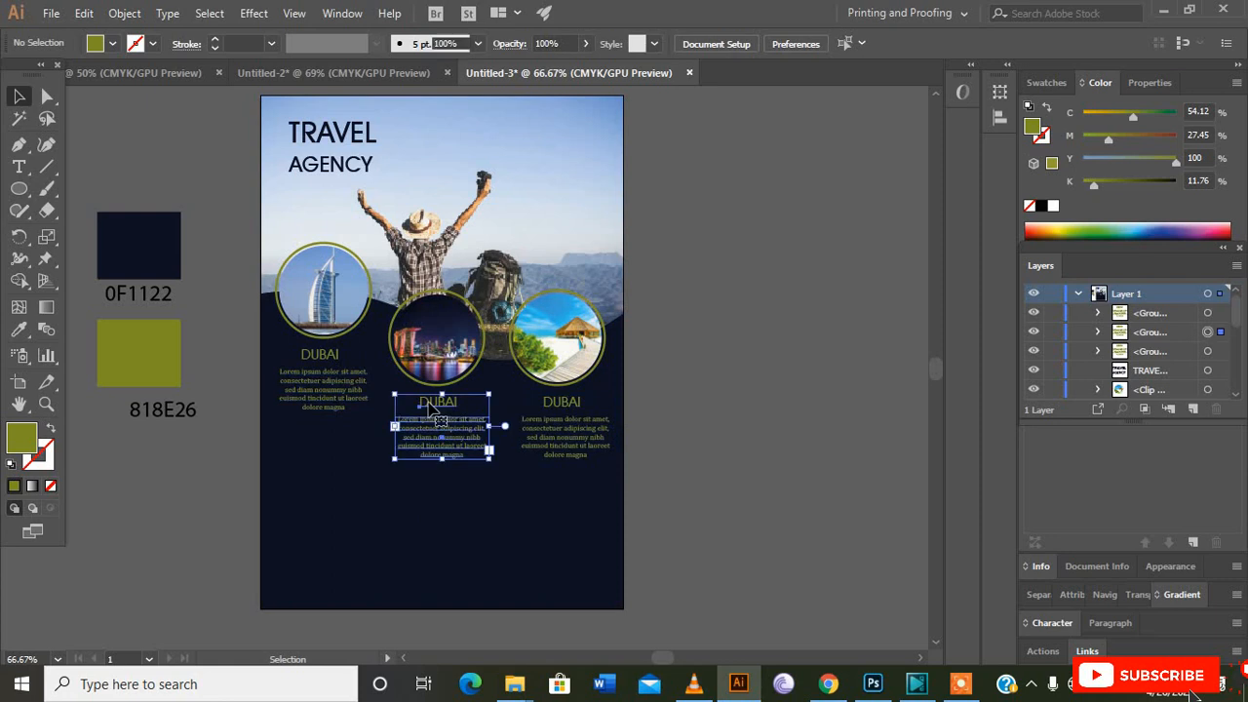
right_click(433, 408)
click(467, 265)
click(667, 473)
Step: Change the heading beneath the night skyline circle to SINGAPORE and centre it above its paragraph
click(435, 404)
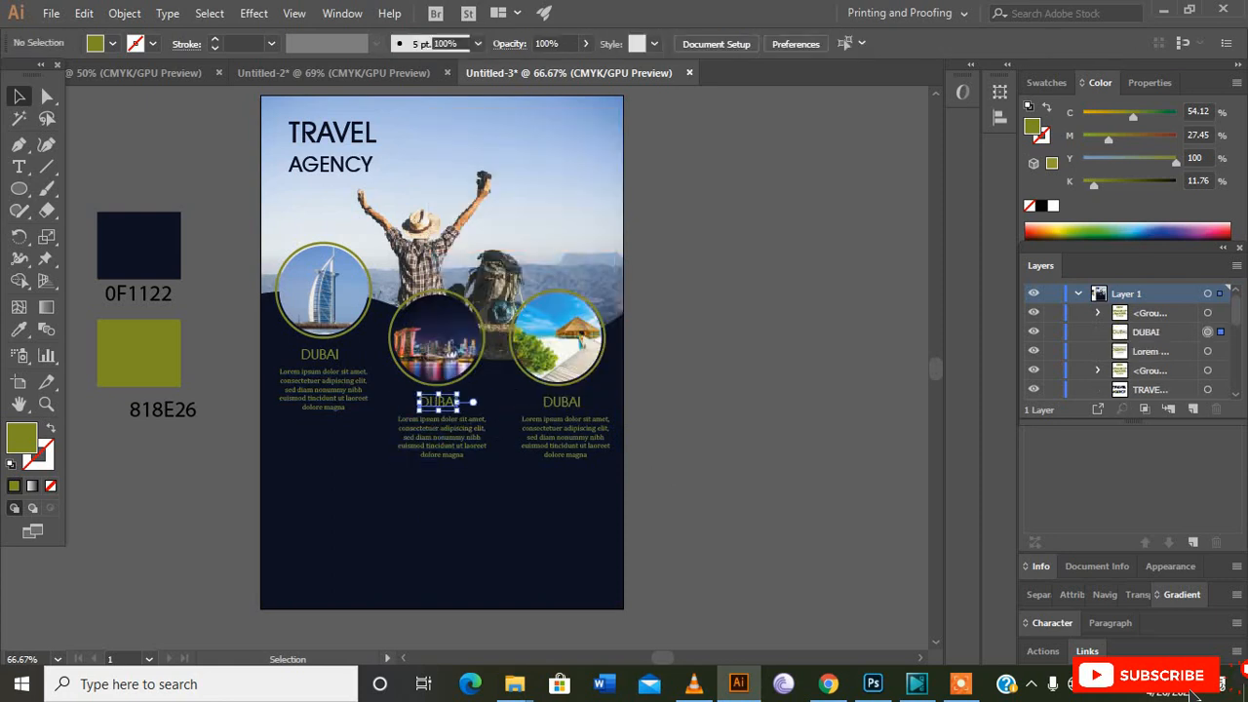
click(19, 168)
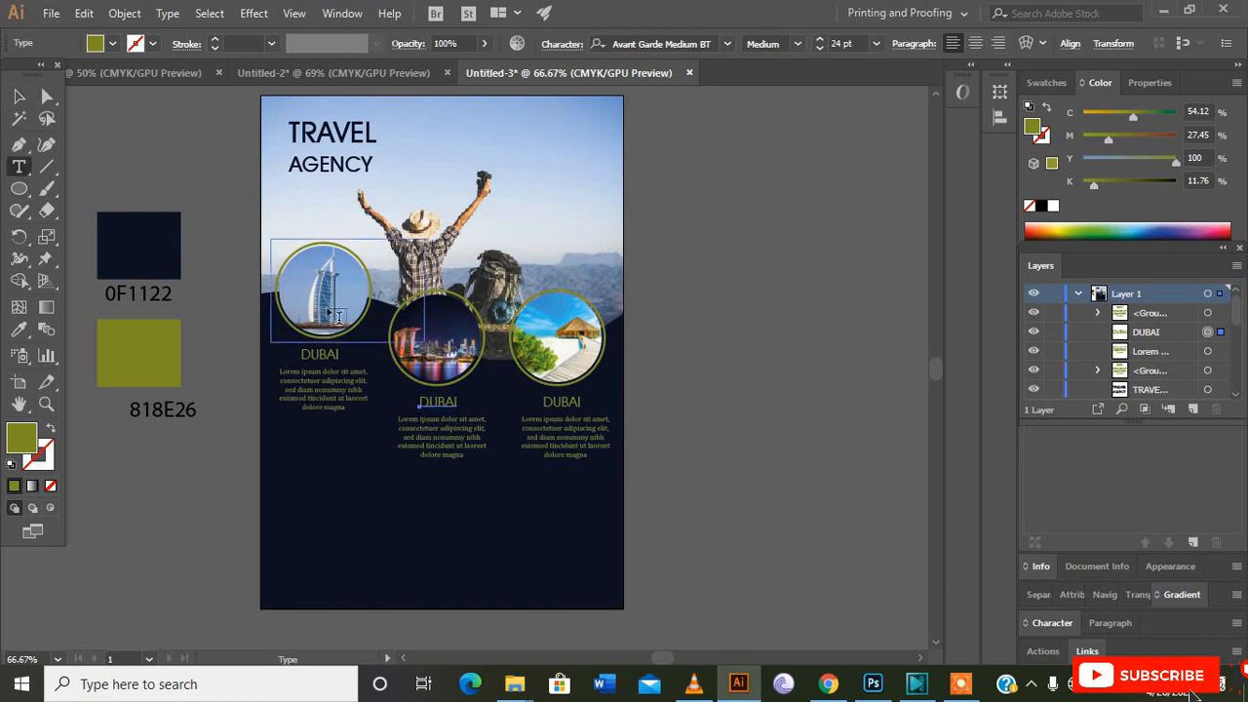
double_click(433, 400)
text(SINGAPORE)
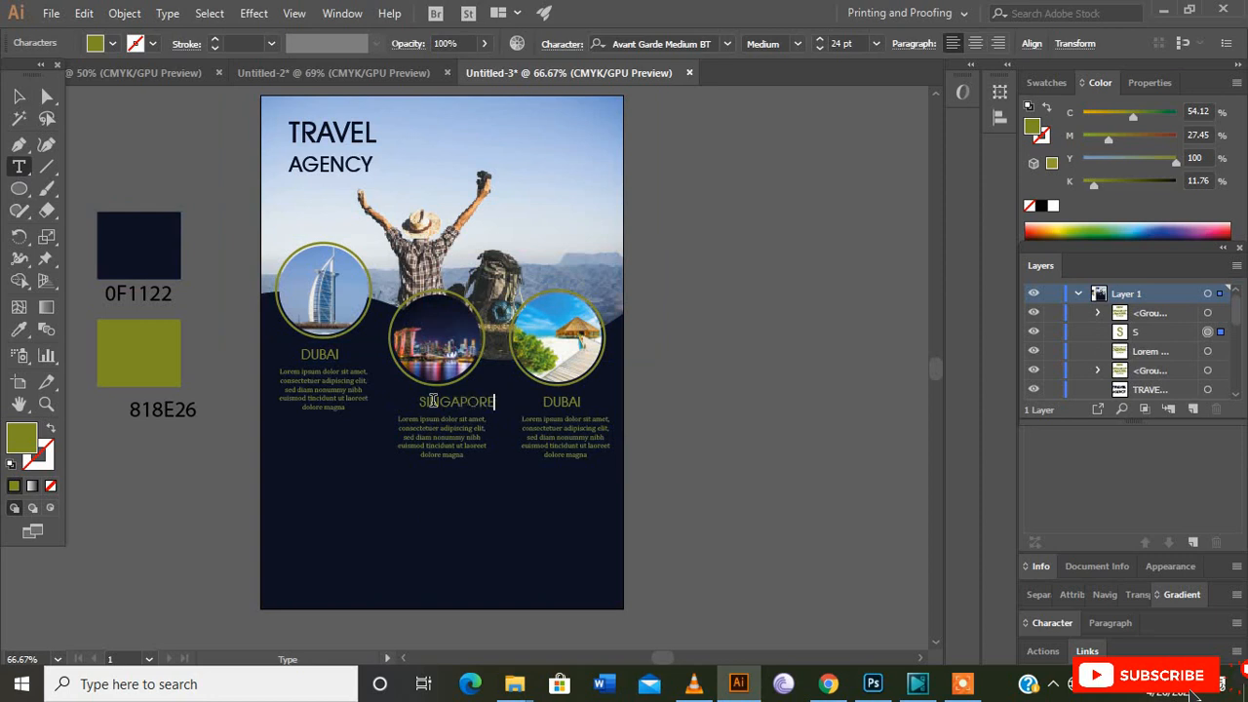
click(18, 95)
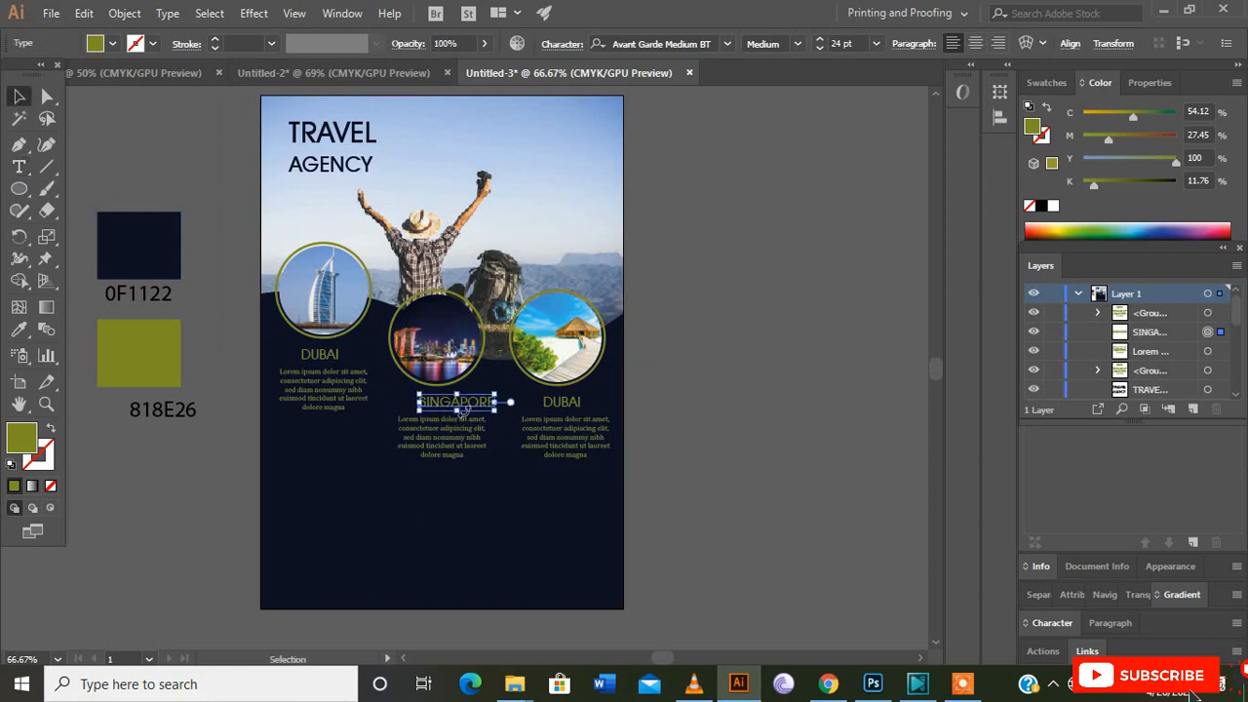
drag(474, 410, 467, 414)
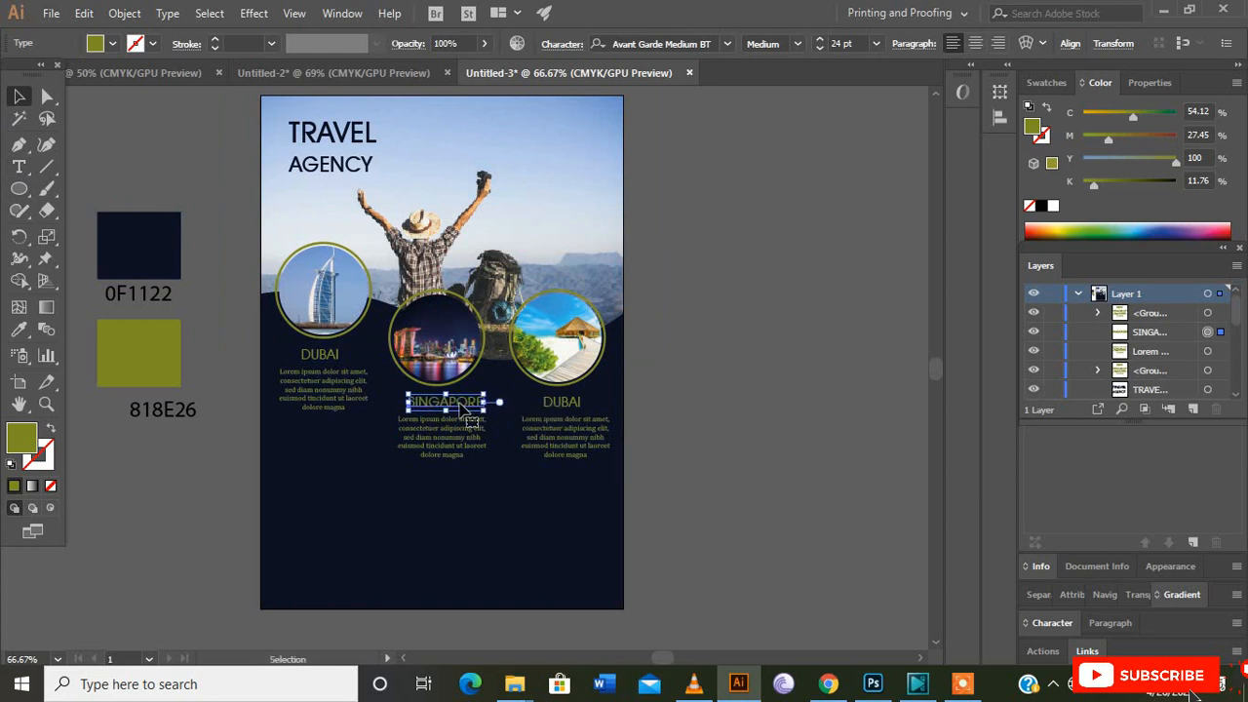
click(468, 494)
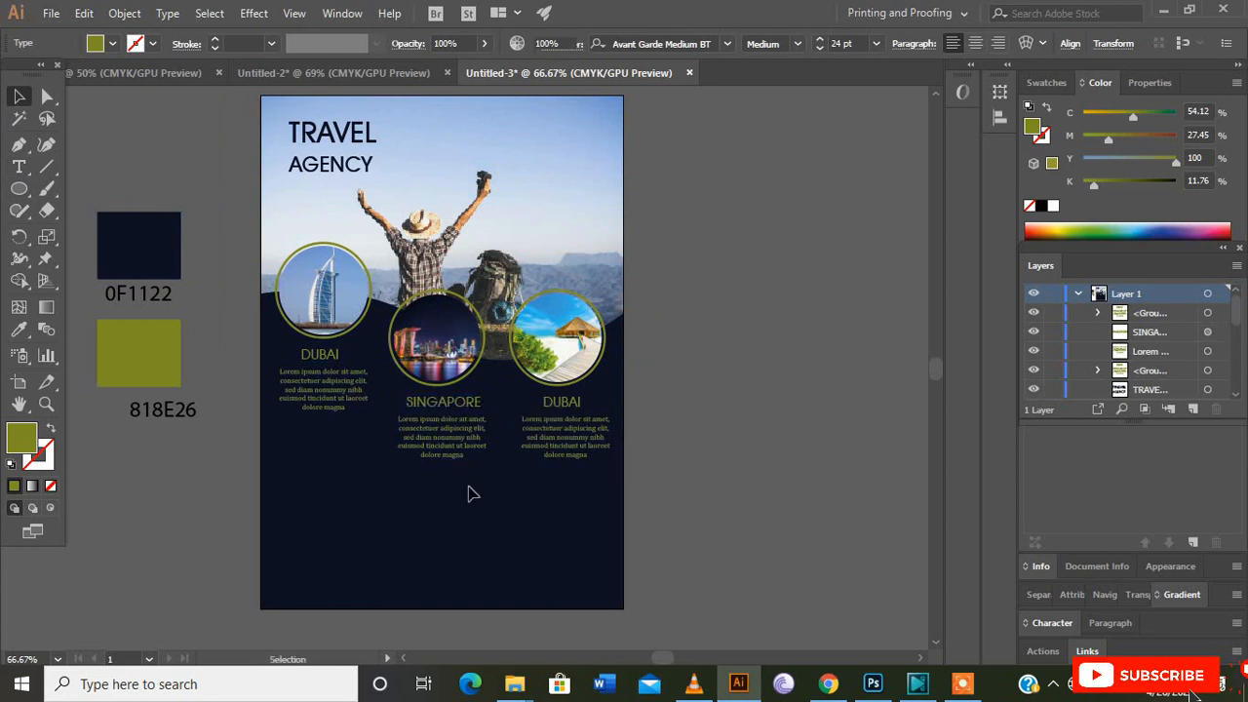
Step: Ungroup the heading and paragraph beneath the beach circle
click(562, 408)
right_click(562, 408)
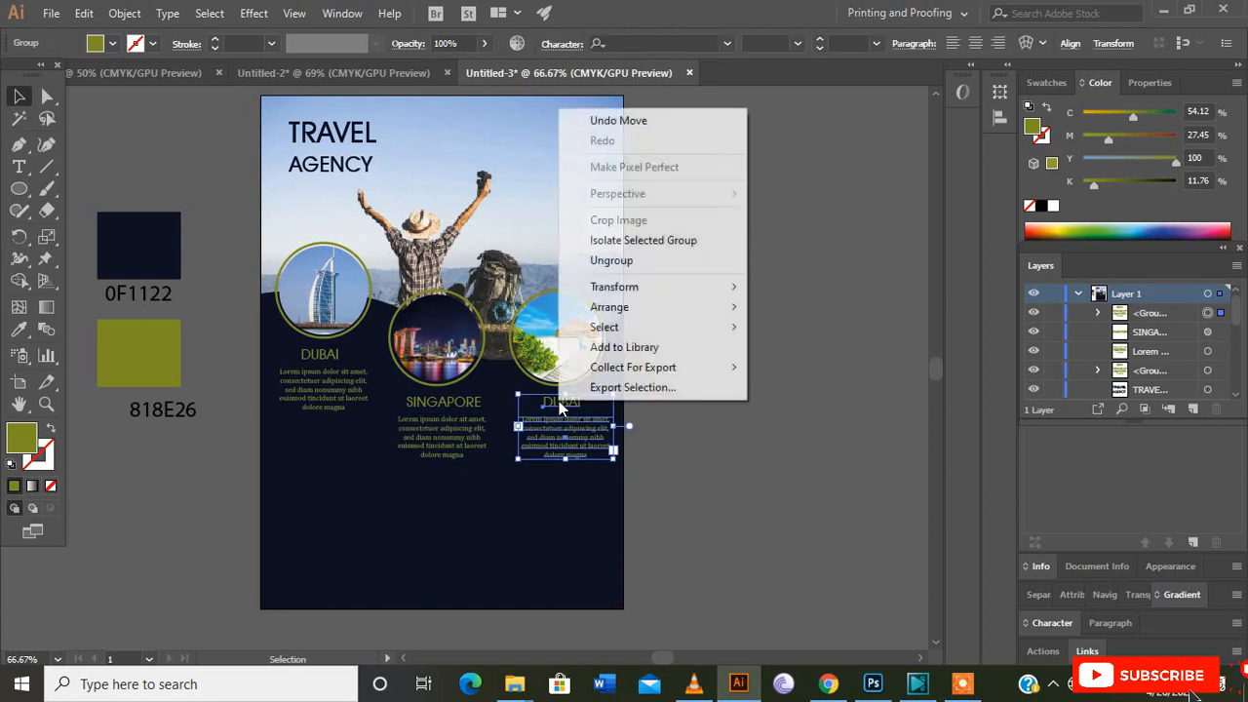
click(620, 260)
click(571, 429)
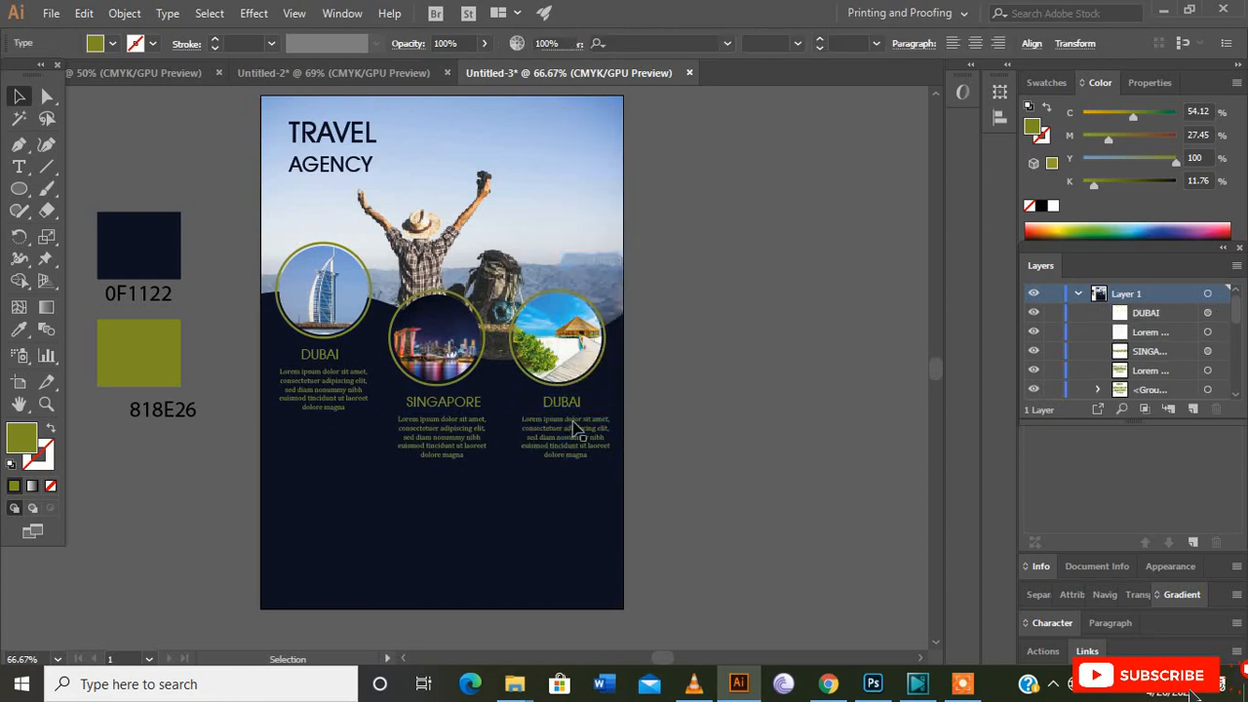
Step: Change the heading beneath the beach circle to MALDIVES and centre it above its paragraph
click(568, 415)
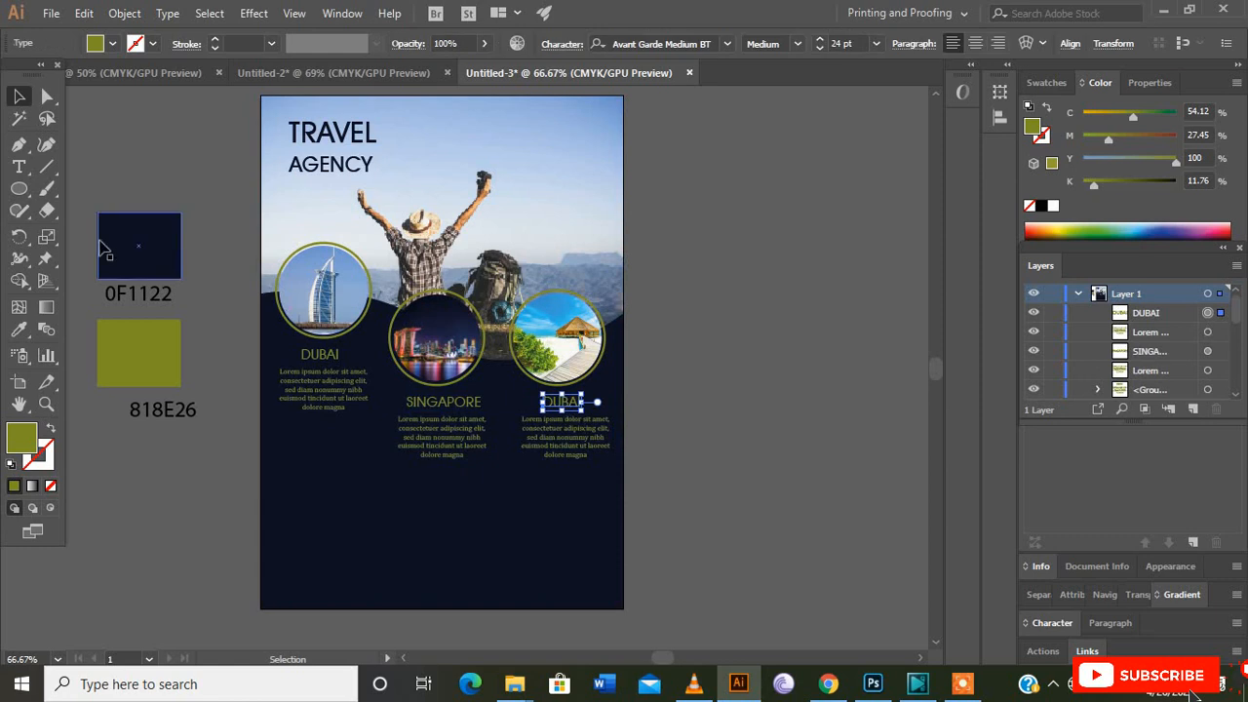
click(19, 167)
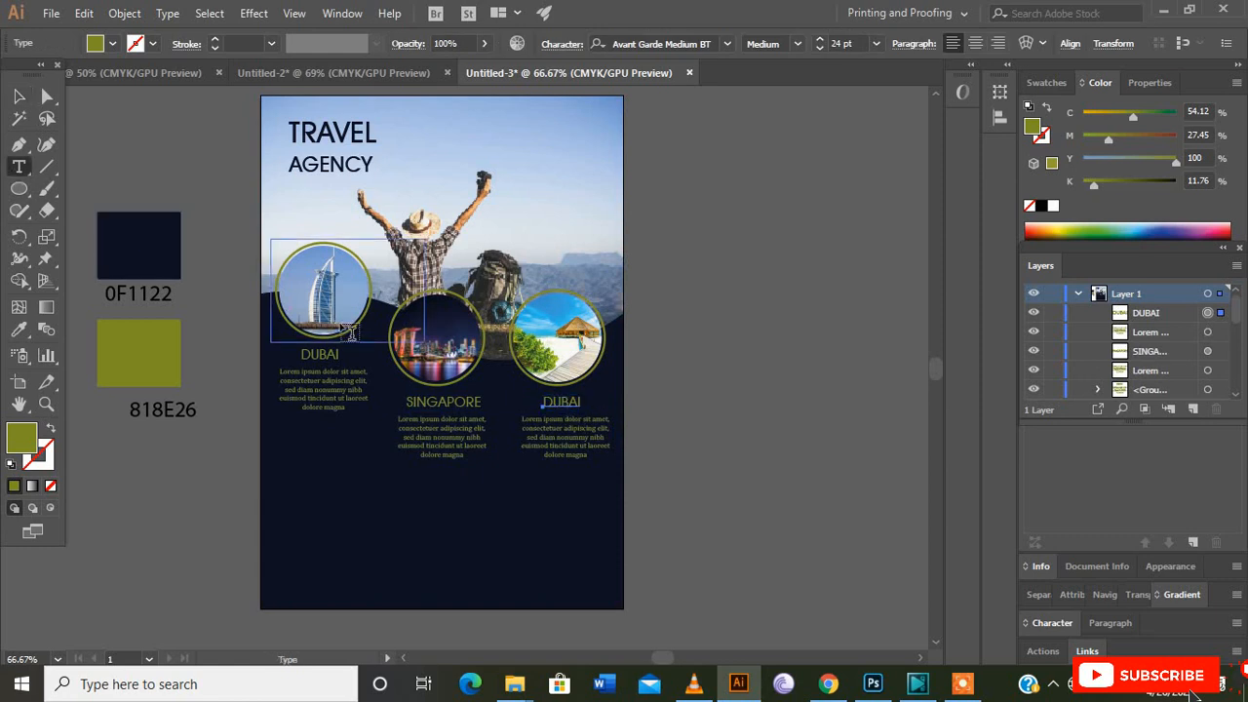
double_click(554, 400)
text(MALDIVES)
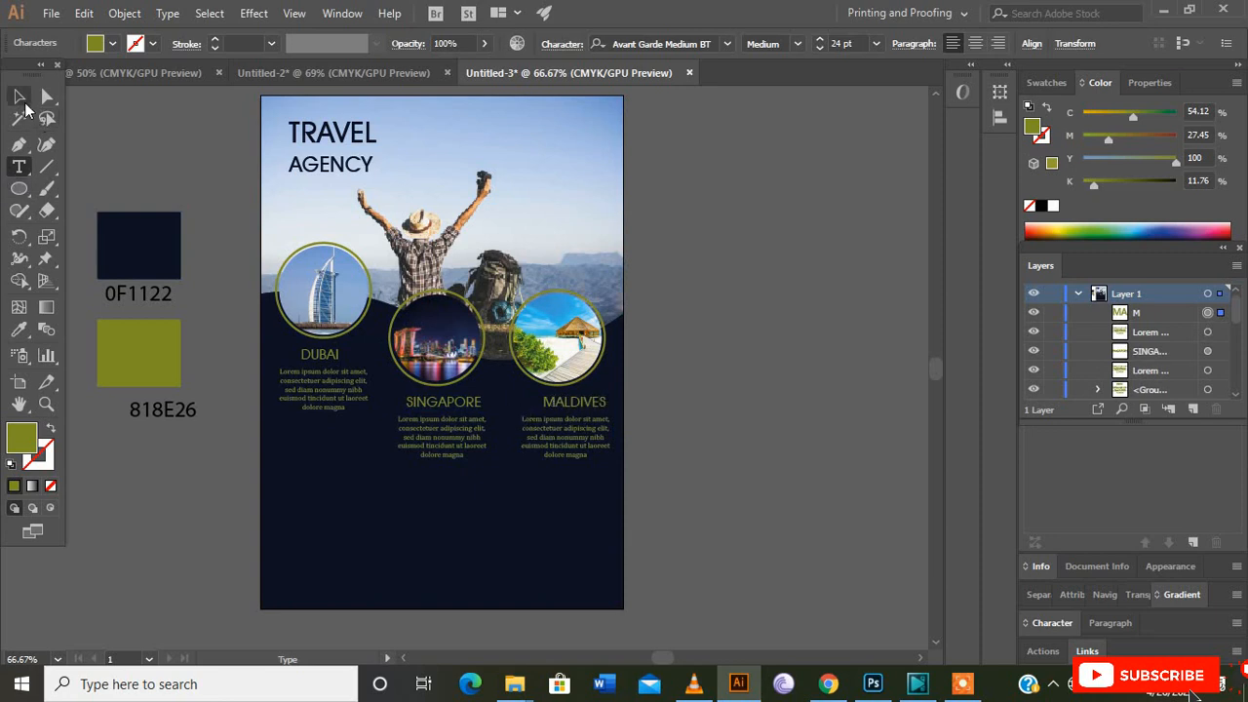
click(19, 96)
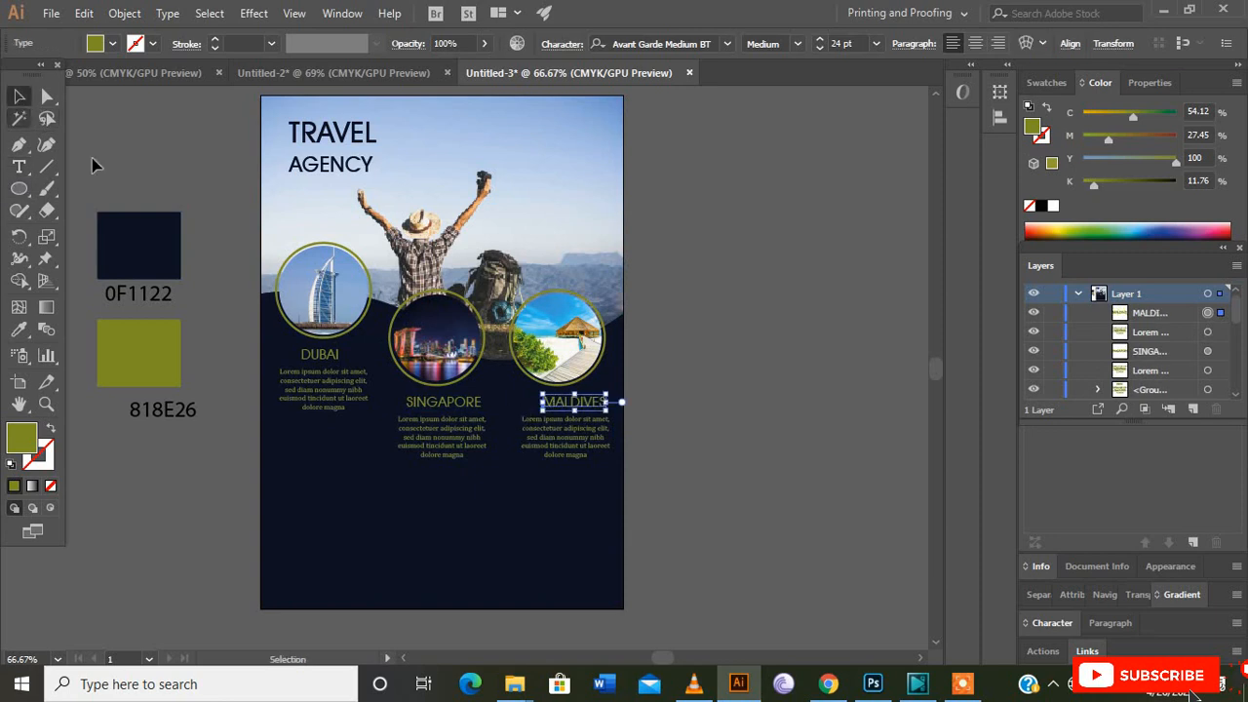
drag(575, 401, 565, 401)
click(692, 471)
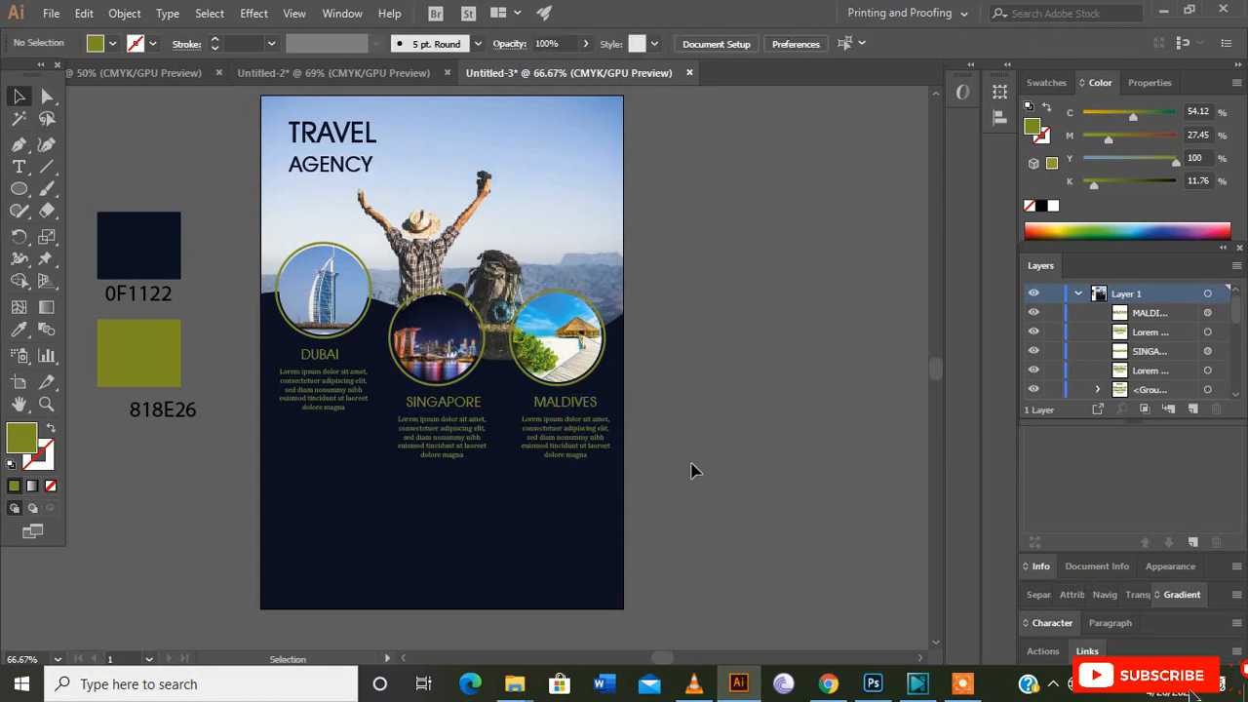
Step: Draw an olive green rectangle below the MALDIVES text, flush with the flyer's right edge, and raise its top edge slightly
scroll(691, 470, down, 1)
click(19, 188)
drag(485, 478, 625, 506)
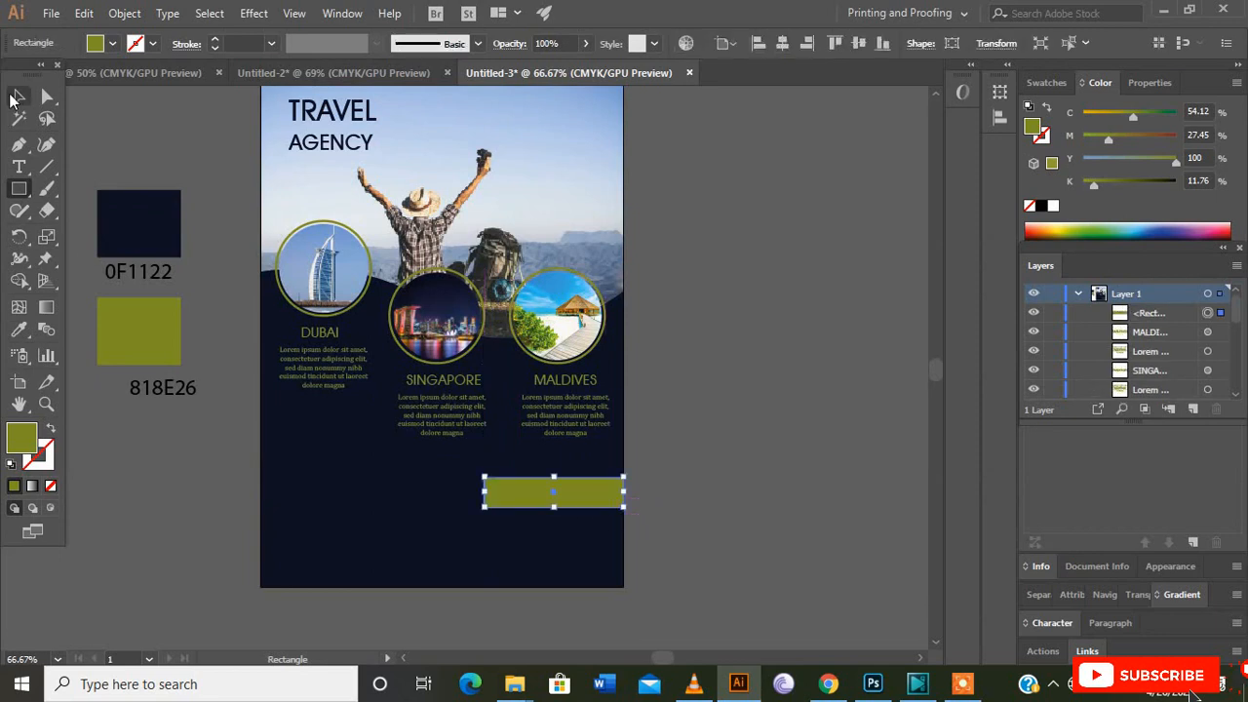
click(18, 96)
drag(556, 478, 556, 466)
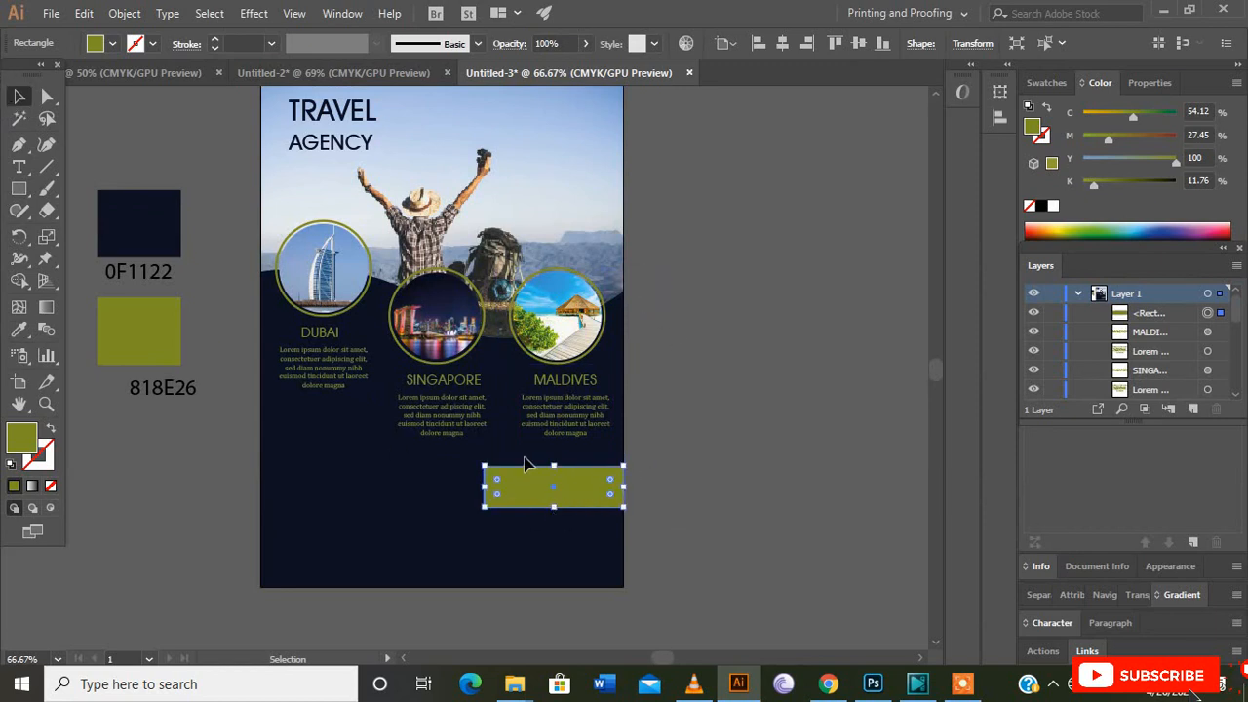
click(765, 461)
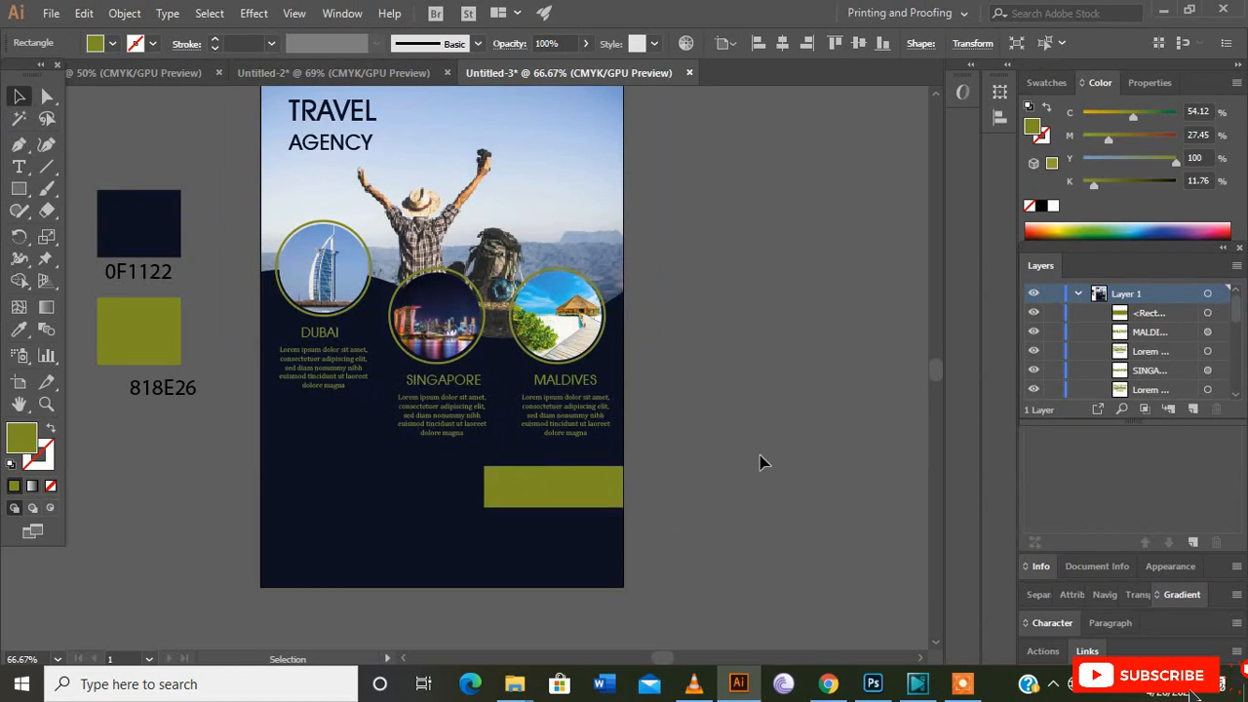
Step: Add the text TRAVEL ARROUND THE WORLD starting at the upper edge of the green rectangle
click(19, 166)
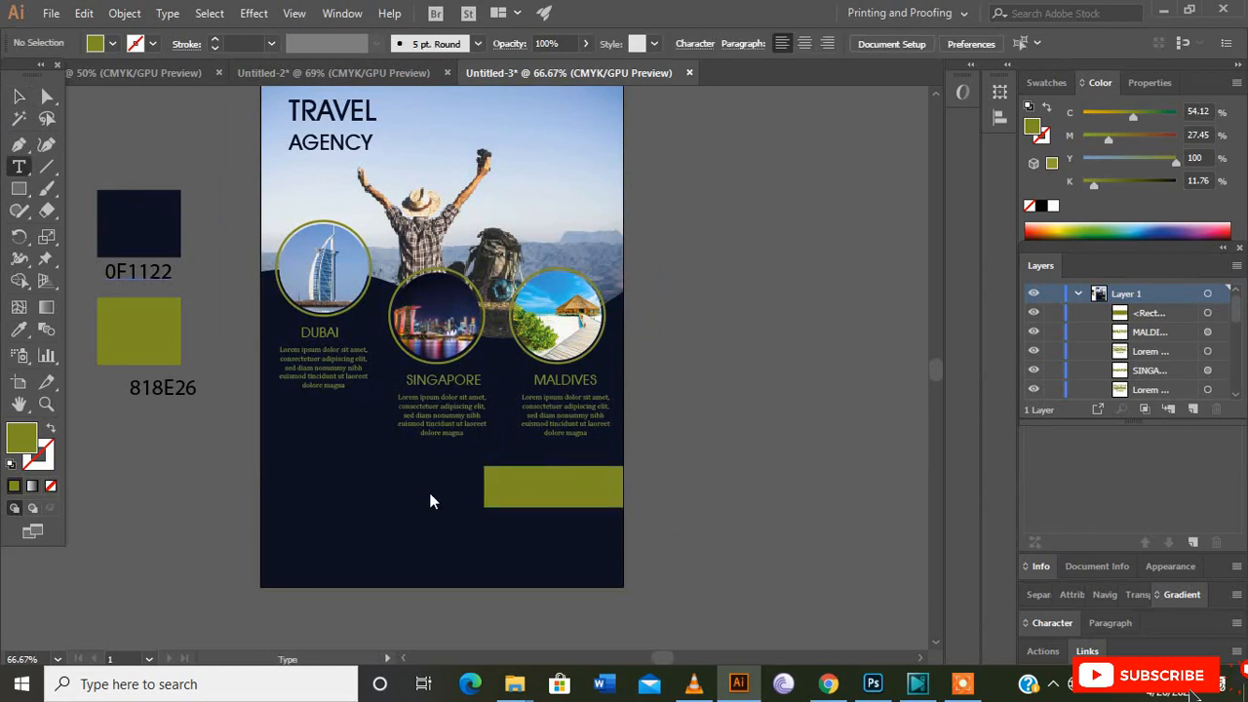
click(495, 469)
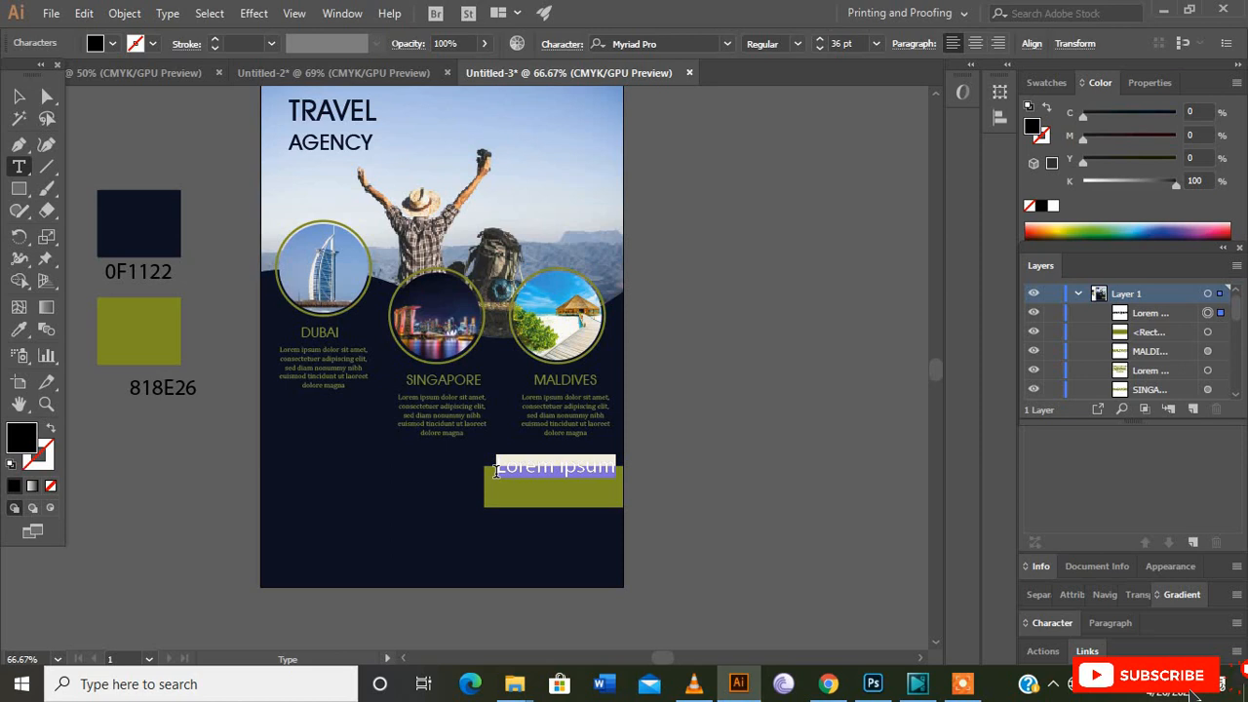
text(TRAVEL ARROUND THE WORLD)
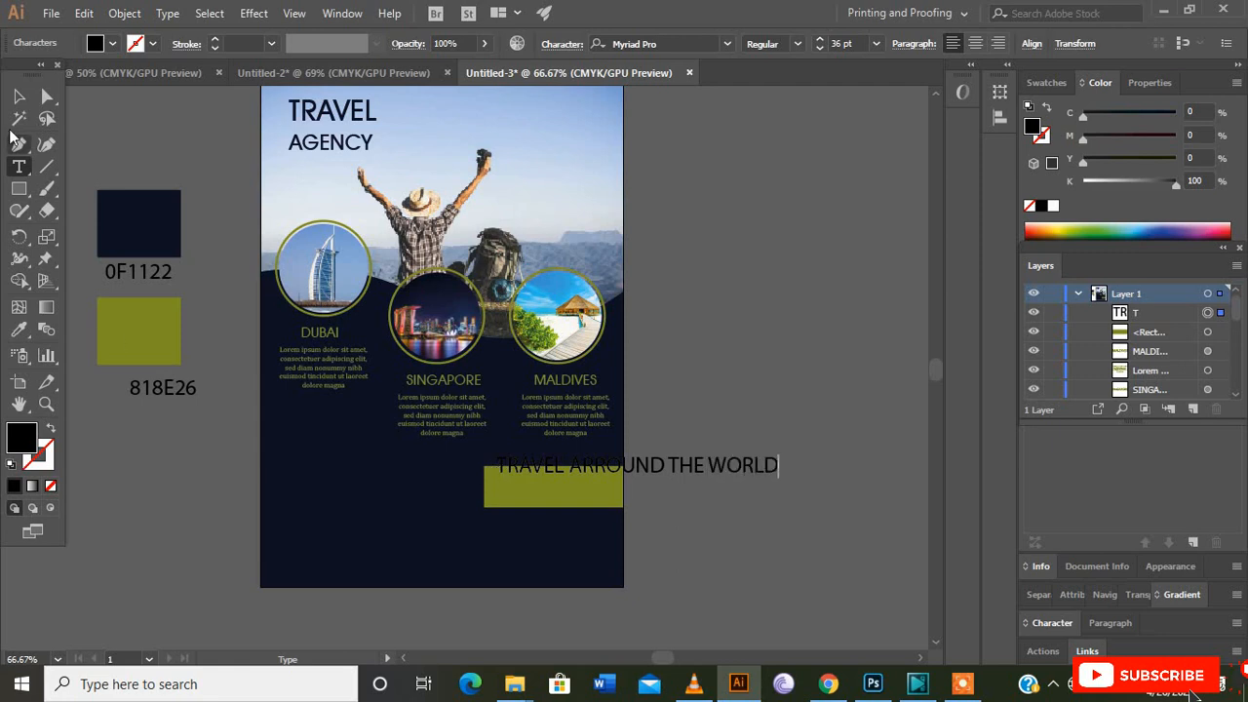
click(18, 96)
Step: Colour the TRAVEL ARROUND THE WORLD text olive green by sampling the 818E26 swatch
click(19, 329)
click(151, 322)
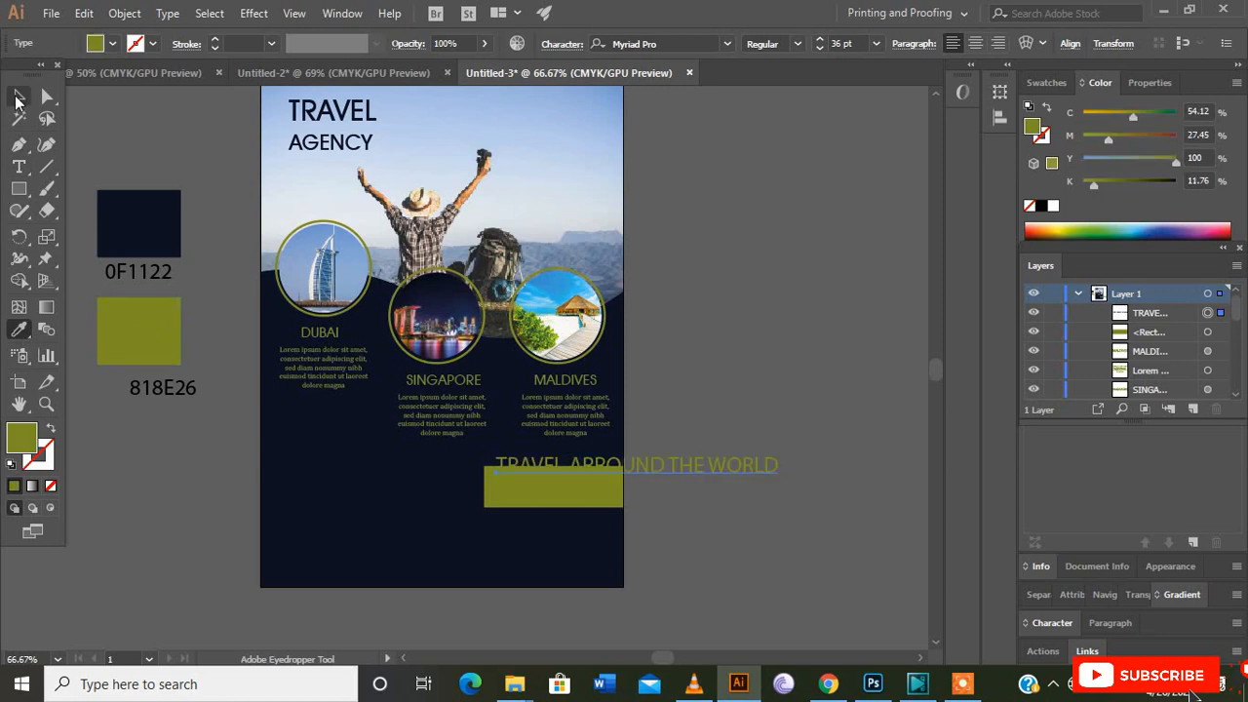
click(17, 96)
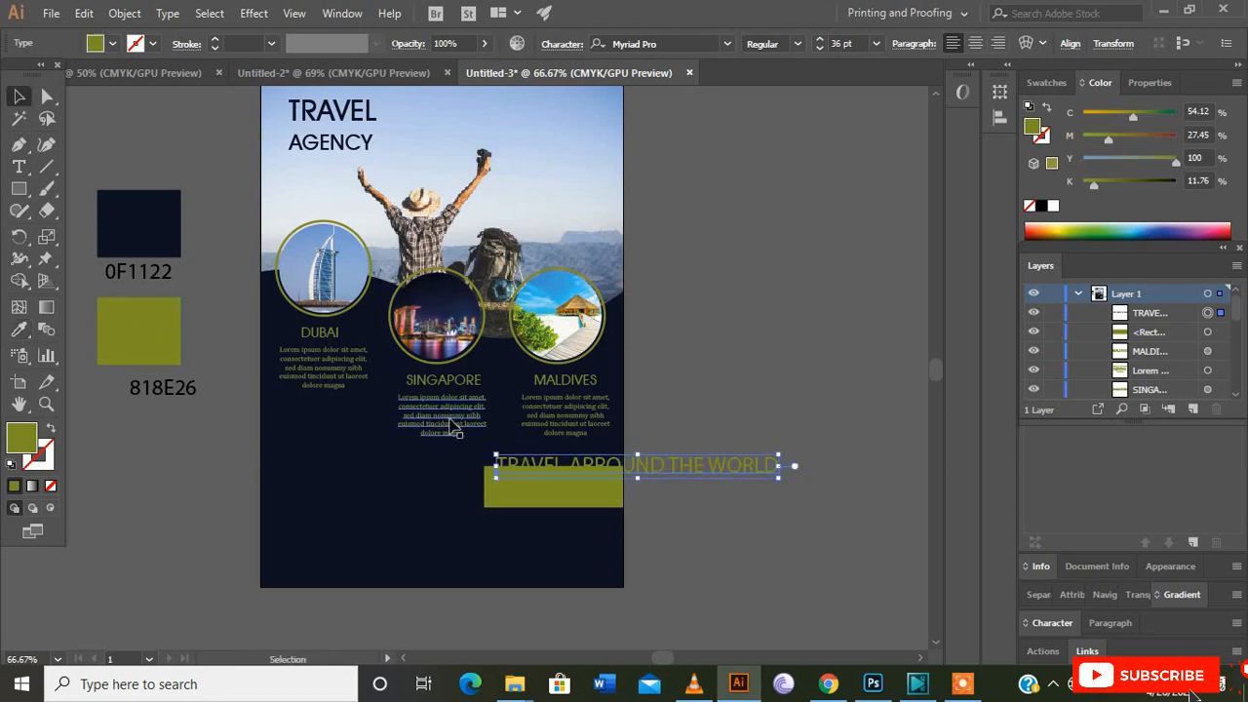
Step: Break the slogan after TRAVEL so that ARROUND THE WORLD starts a new line
click(19, 166)
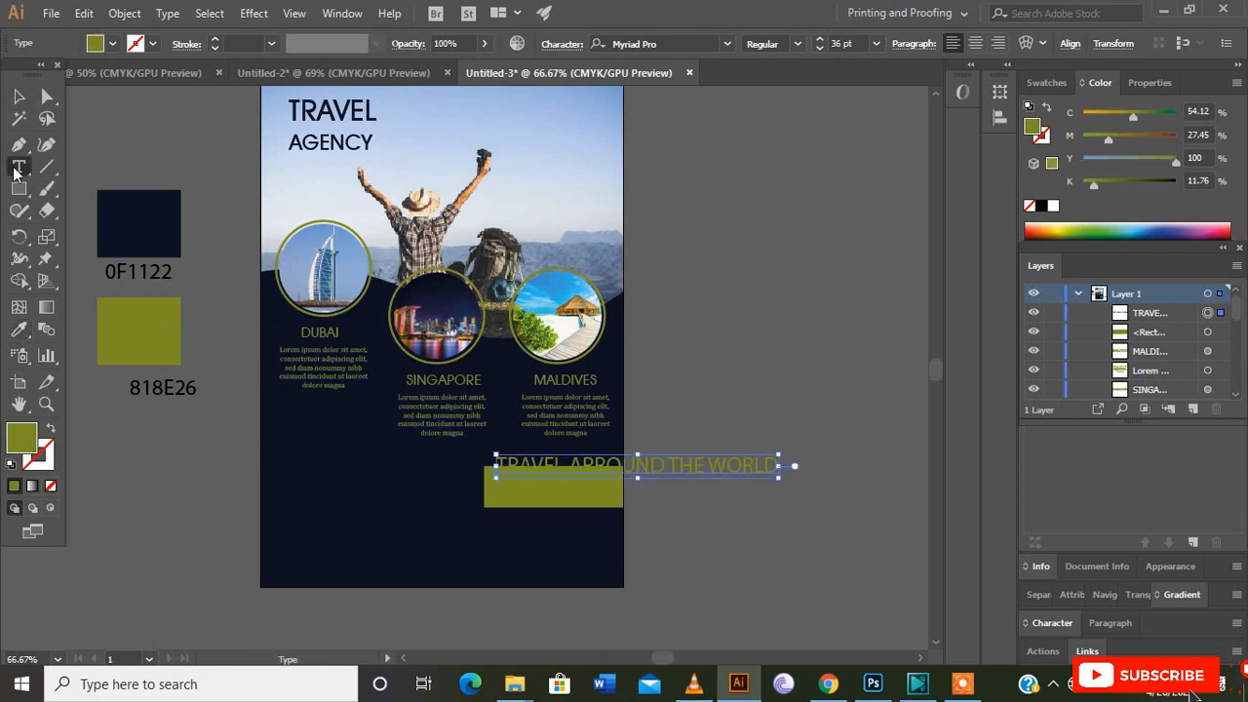
click(564, 472)
key(Return)
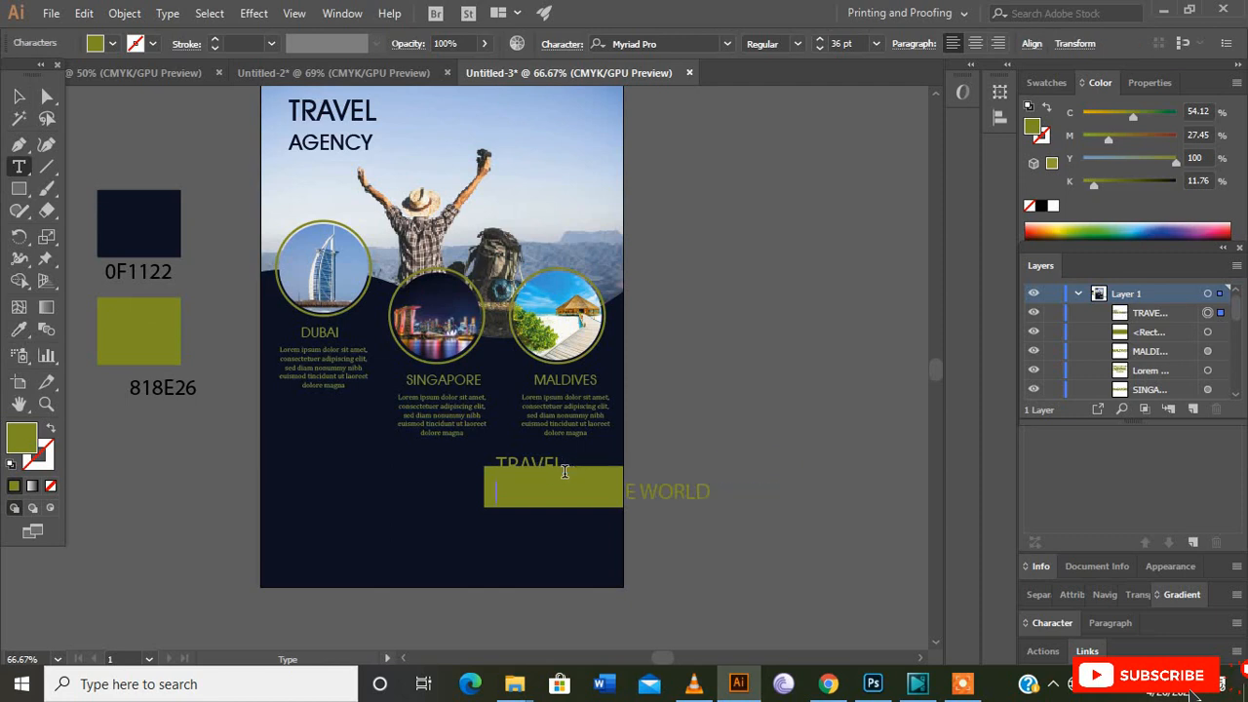
Step: Set the slogan text to 18 pt inside the green rectangle and colour it navy by sampling the 0F1122 swatch
click(19, 96)
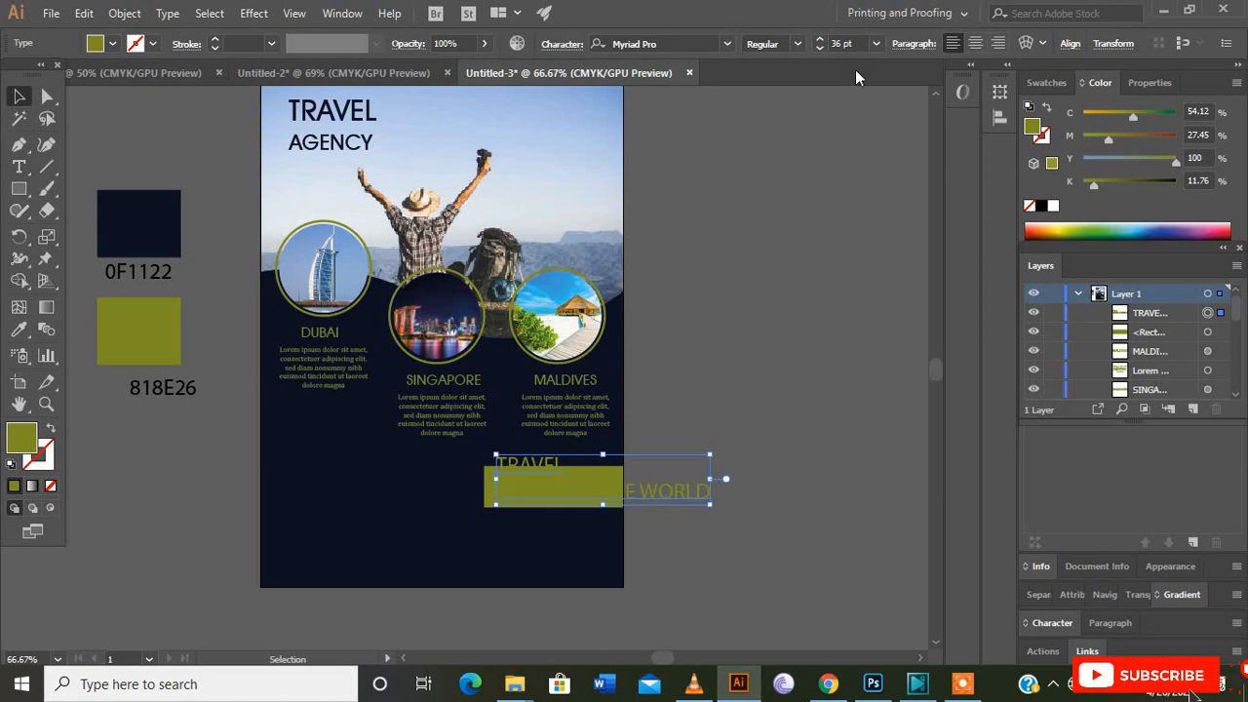
click(875, 43)
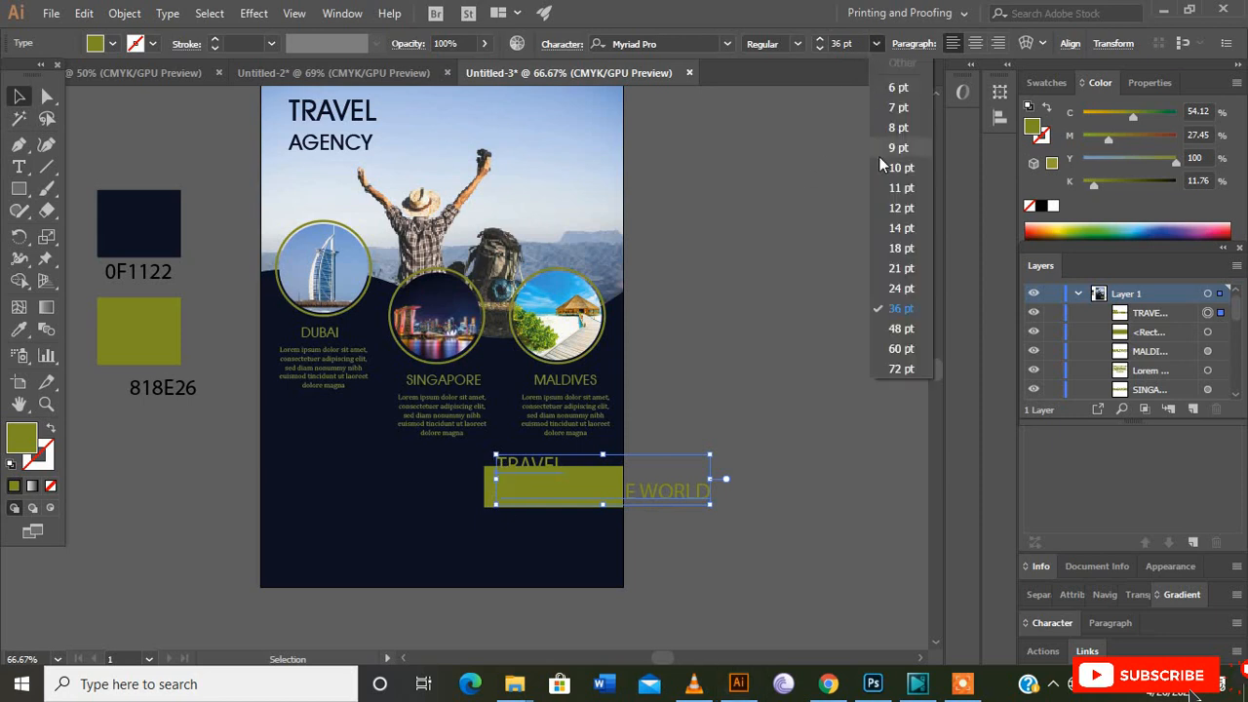
click(899, 250)
drag(525, 472, 518, 482)
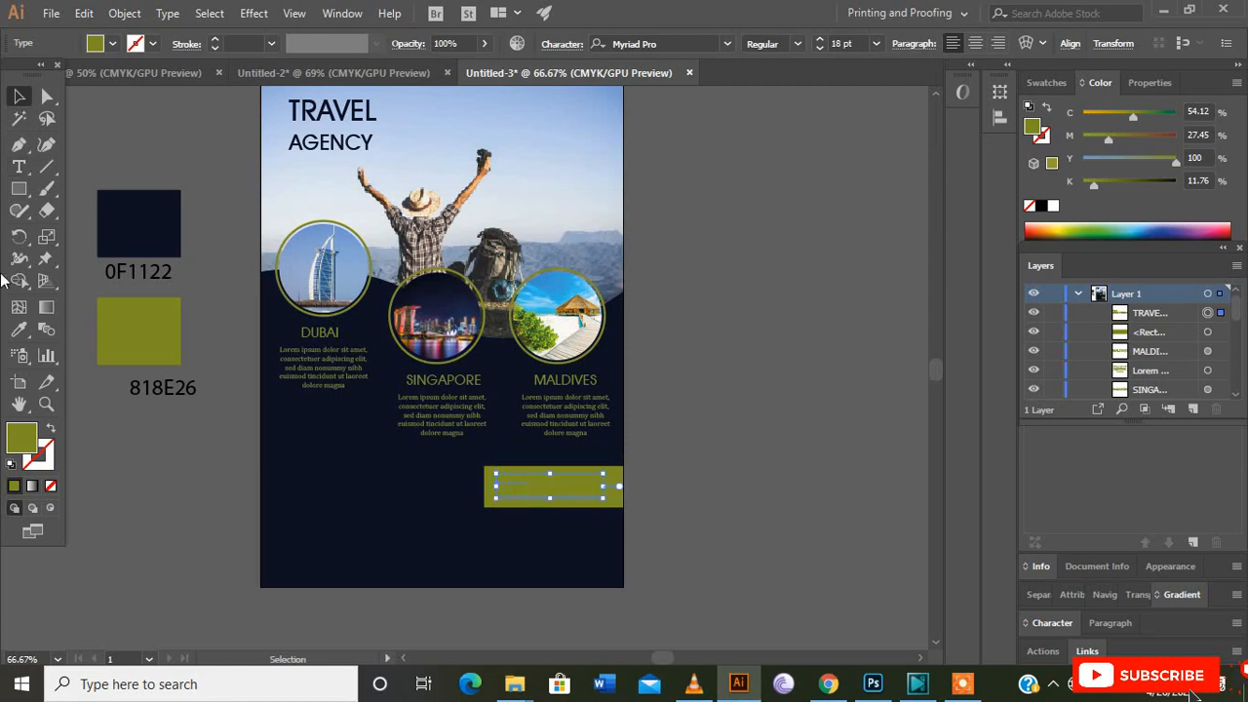
click(18, 329)
click(143, 247)
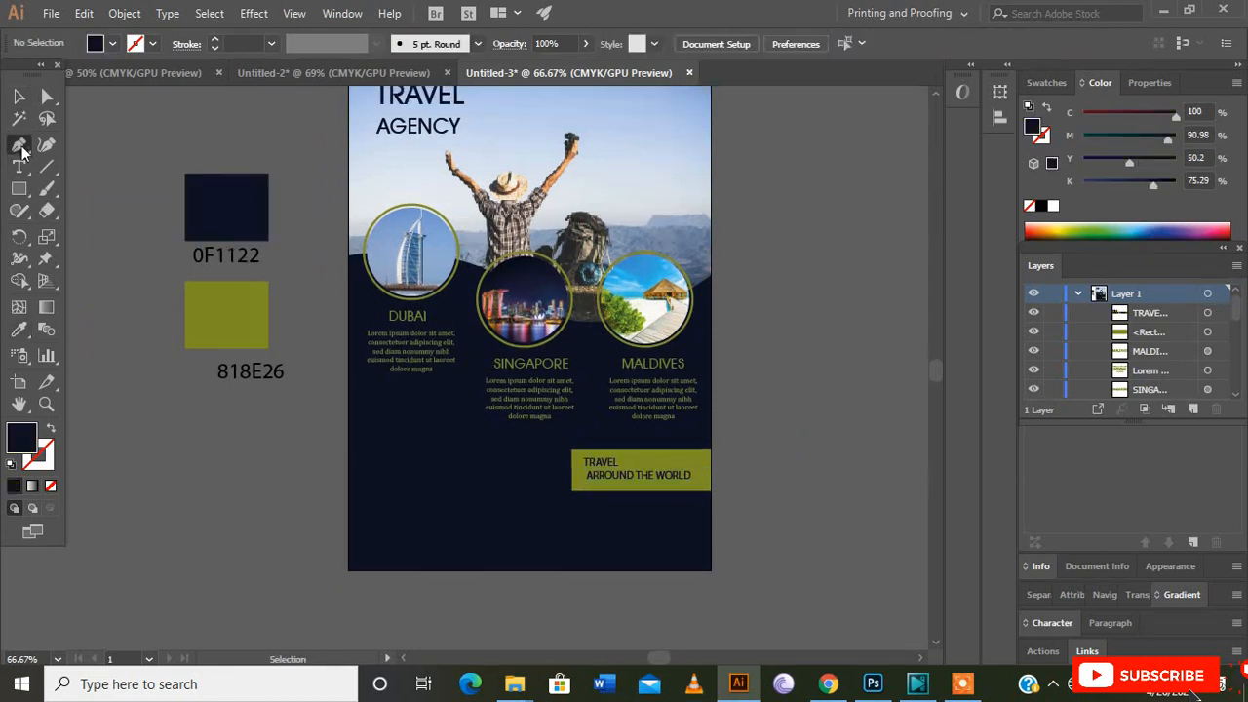
Step: Draw a straight horizontal line with the Pen tool just below the slogan rectangle, slightly narrower than it
click(18, 144)
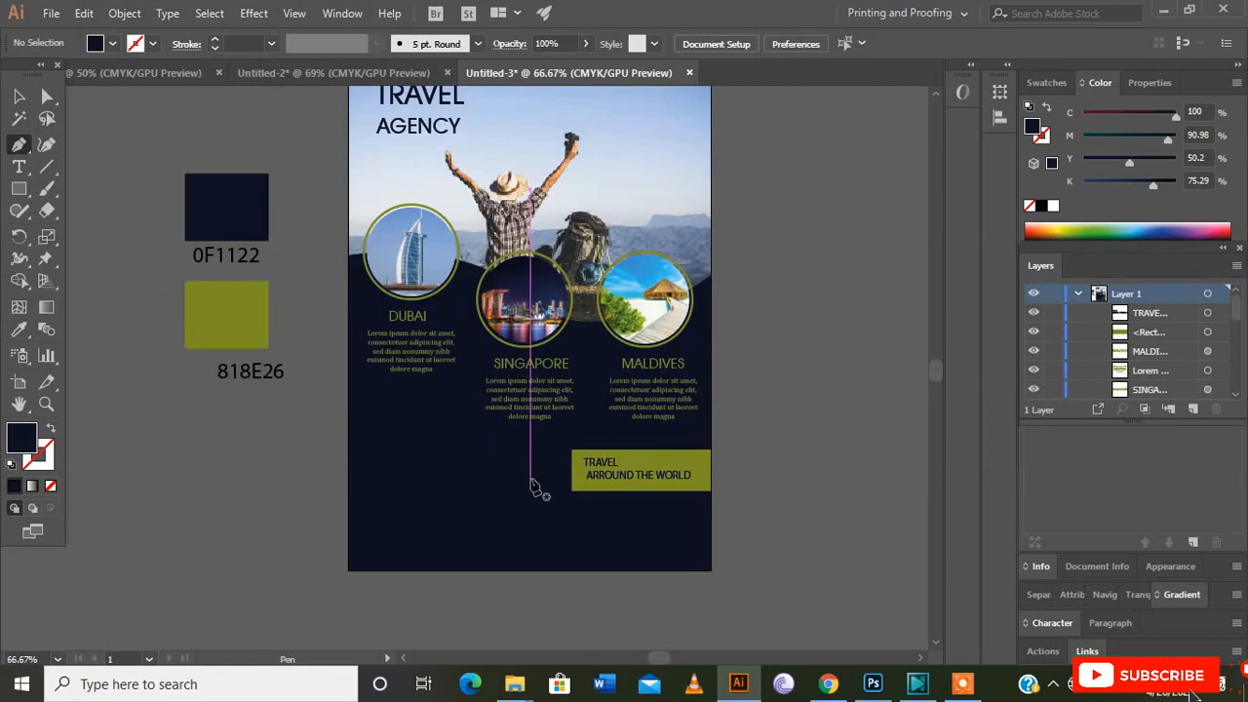
click(589, 507)
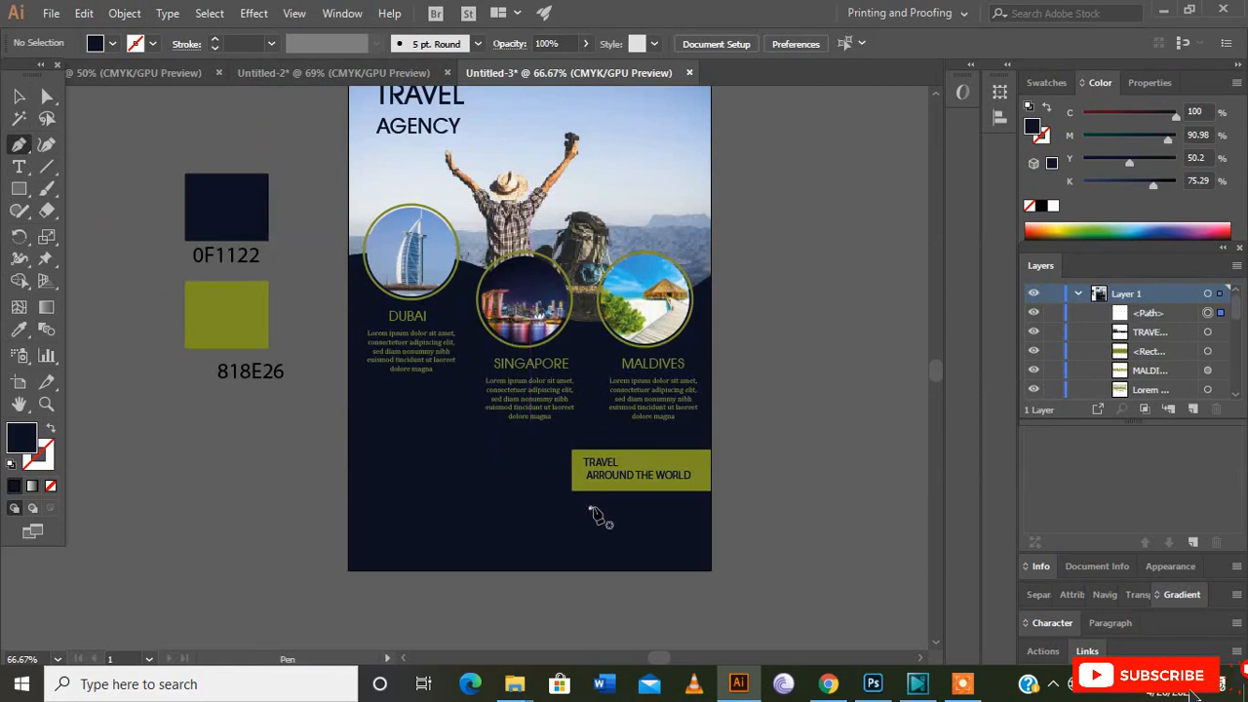
click(698, 507)
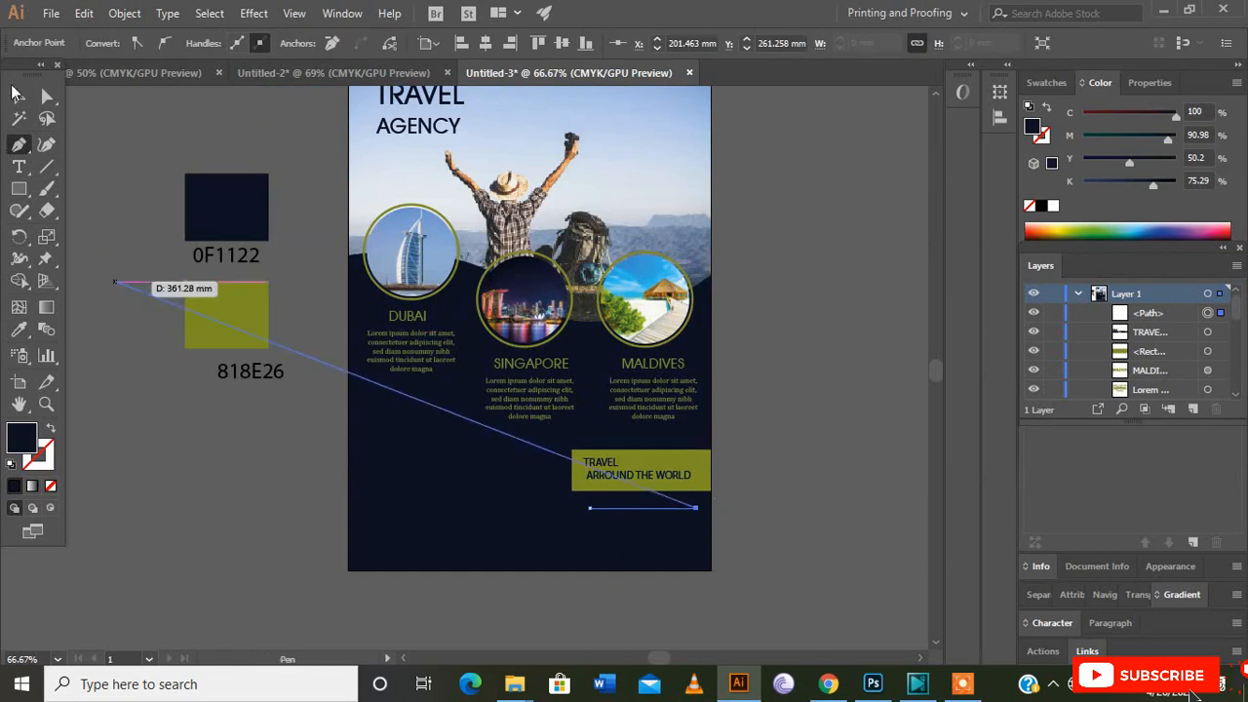
click(18, 96)
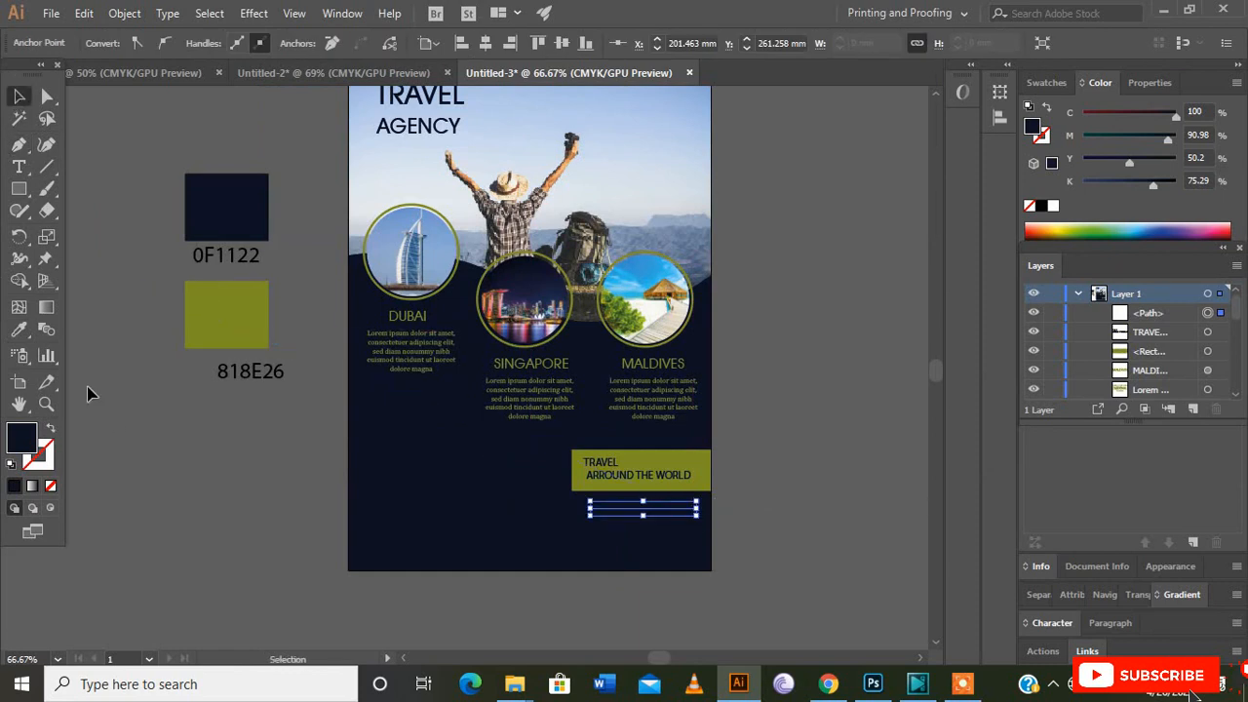
Step: Give the line an olive green stroke with no fill, sampling the colour from the 818E26 swatch
click(18, 329)
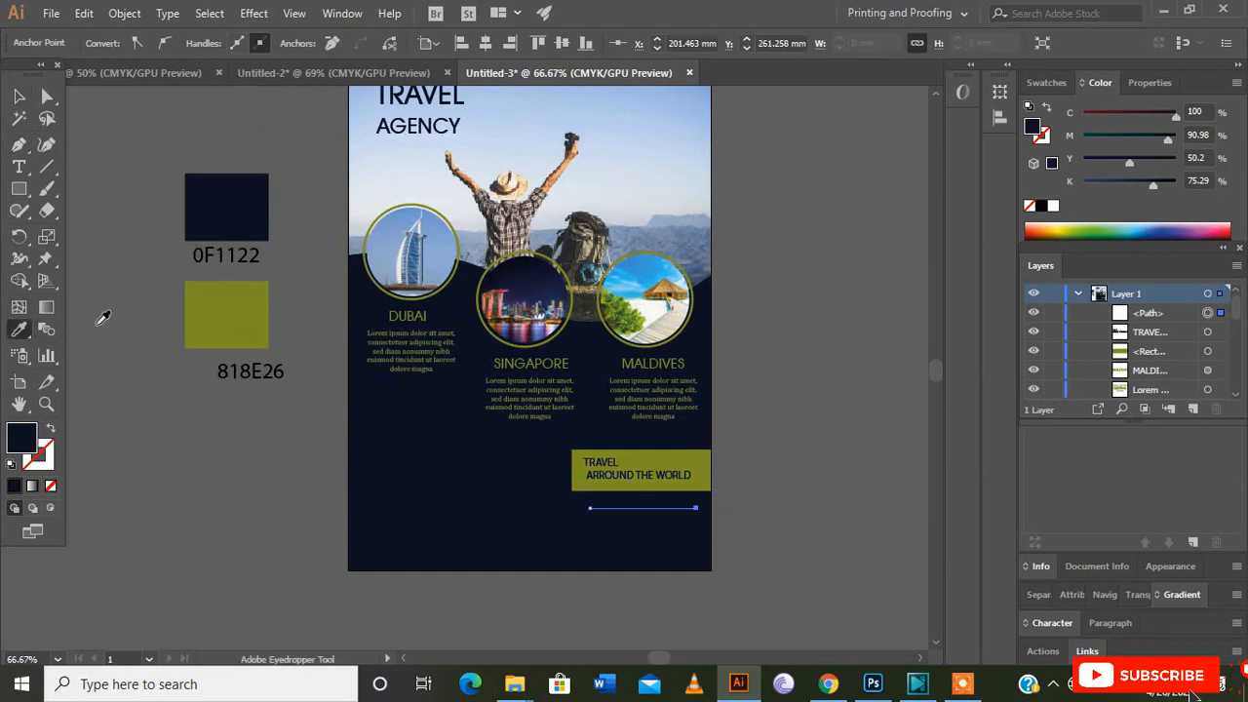
click(221, 312)
click(54, 428)
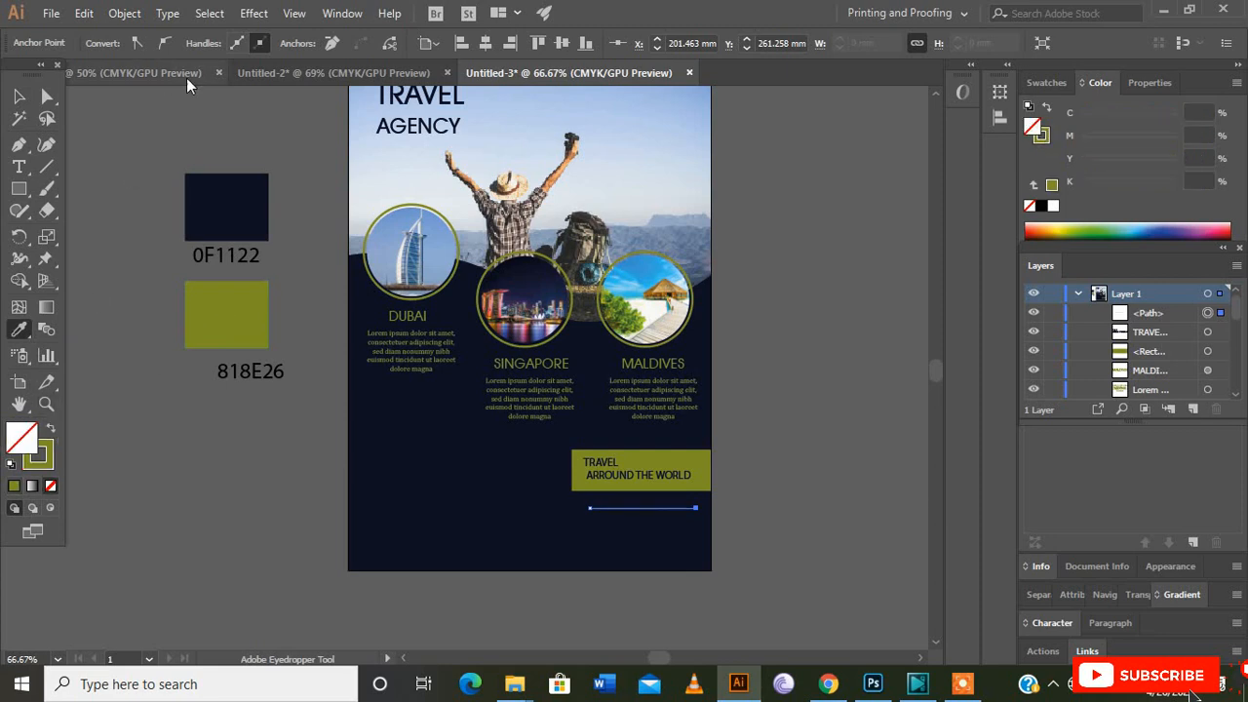
click(23, 98)
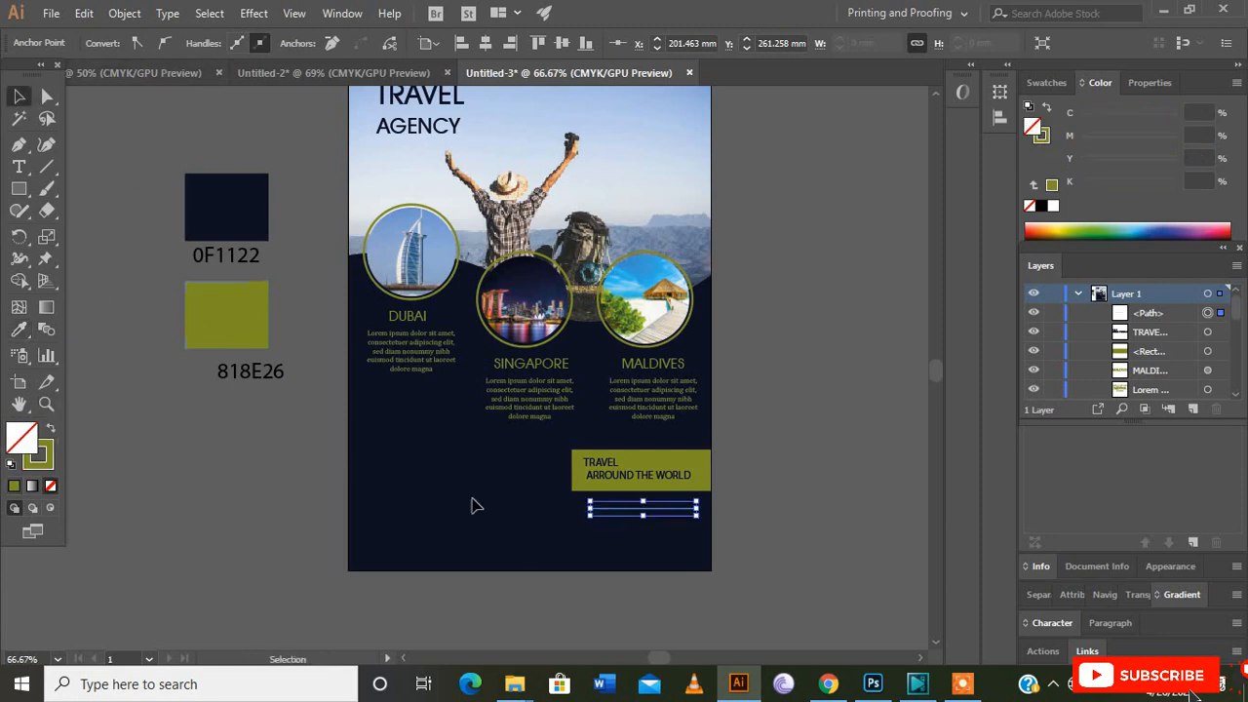
click(530, 545)
Step: Set the line's stroke weight to 3 pt and move it up slightly towards the slogan rectangle
click(680, 508)
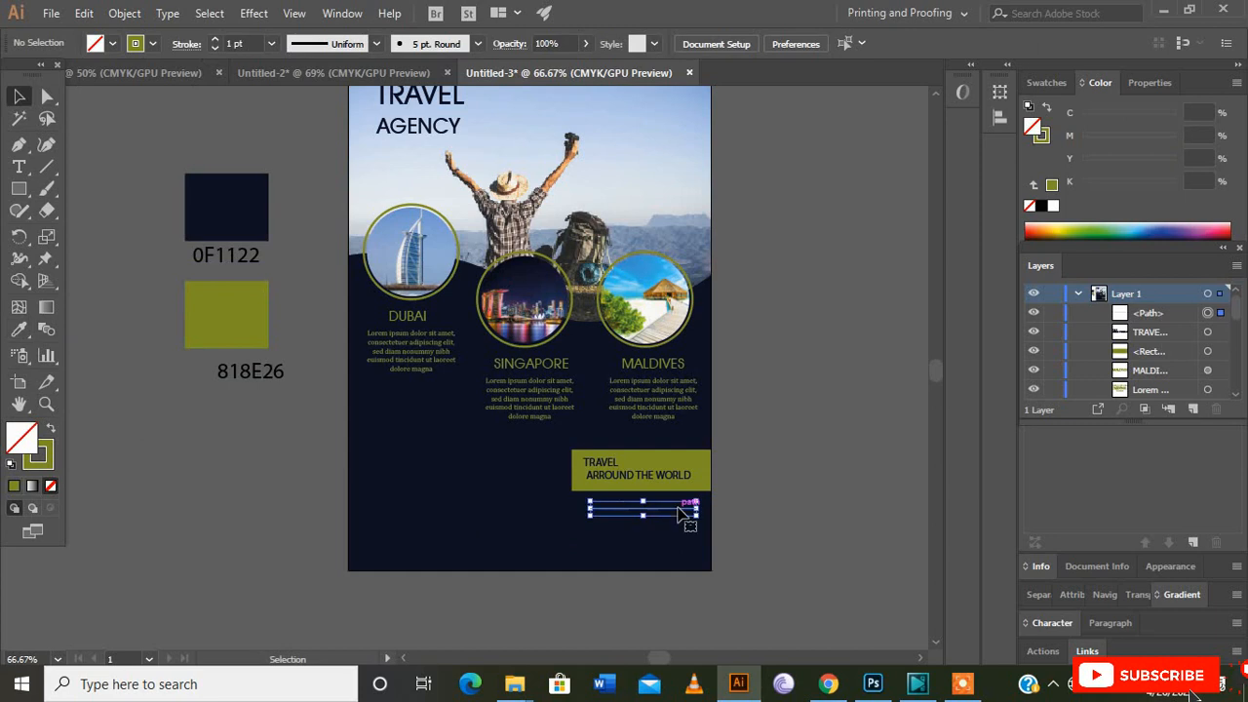
click(270, 43)
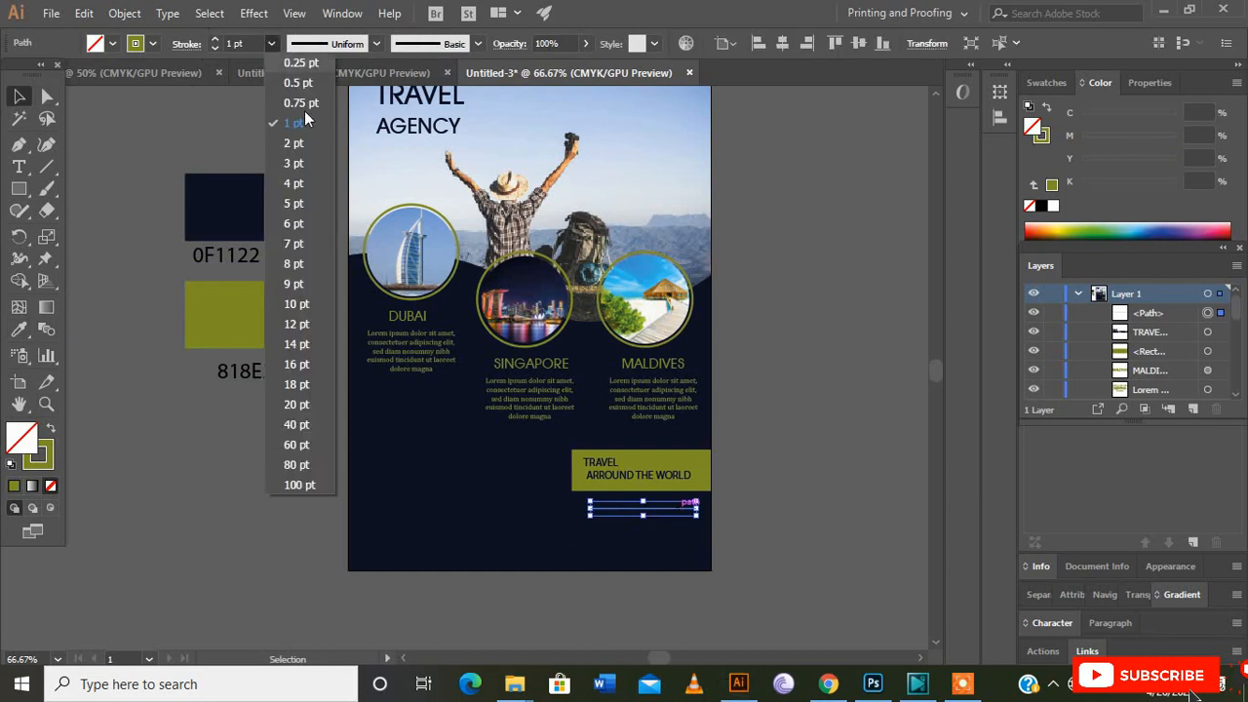
click(317, 166)
click(780, 452)
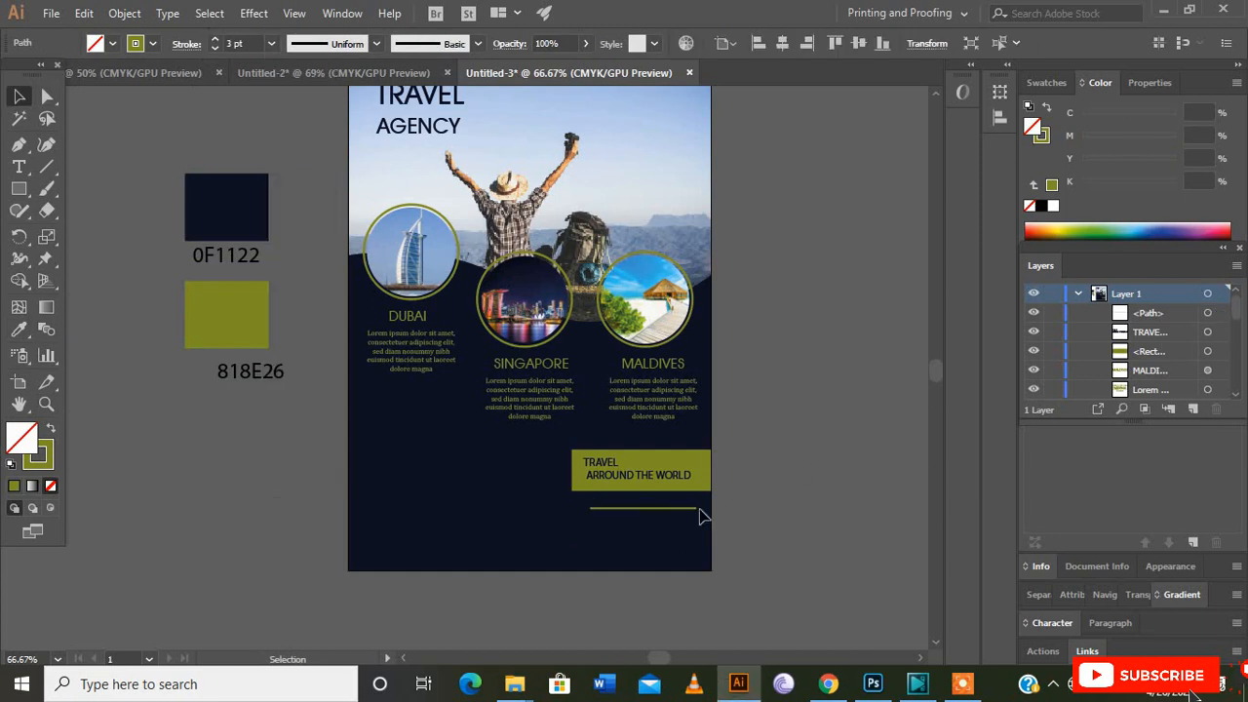
click(660, 509)
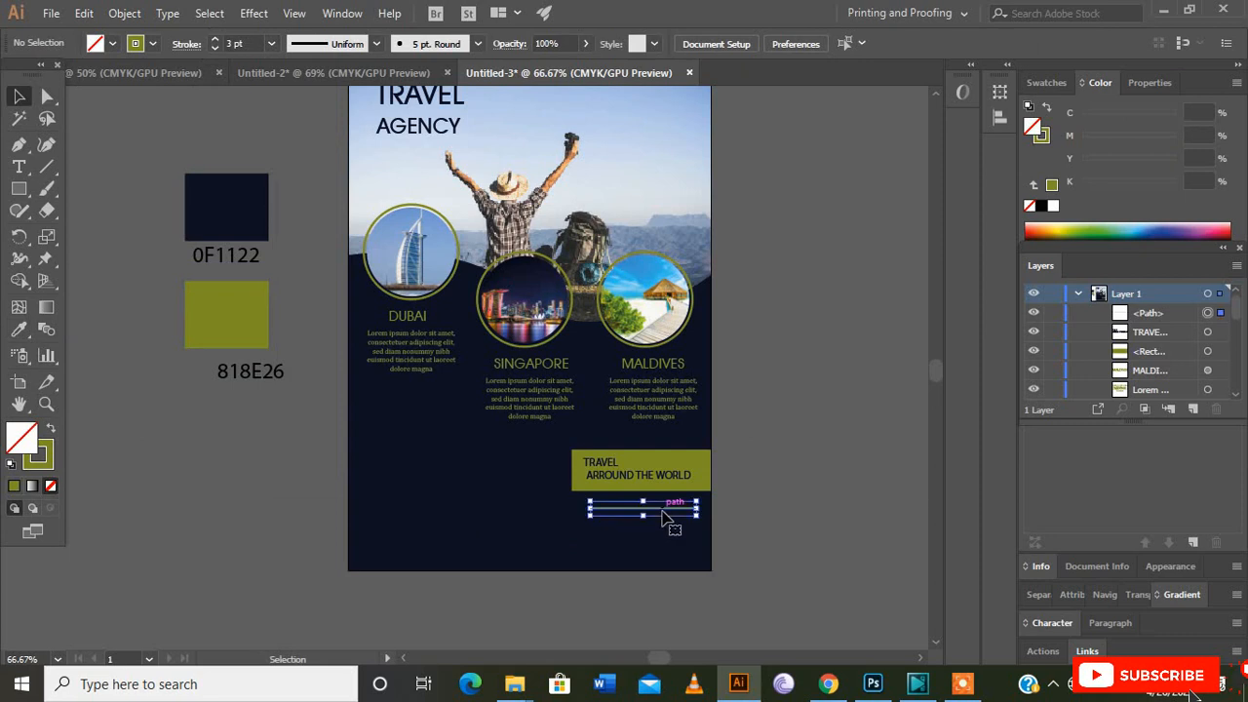
drag(660, 509, 660, 505)
click(735, 493)
Step: Duplicate the slogan rectangle to the flyer's left edge below the DUBAI description and narrow it to about half its width
drag(698, 462, 466, 413)
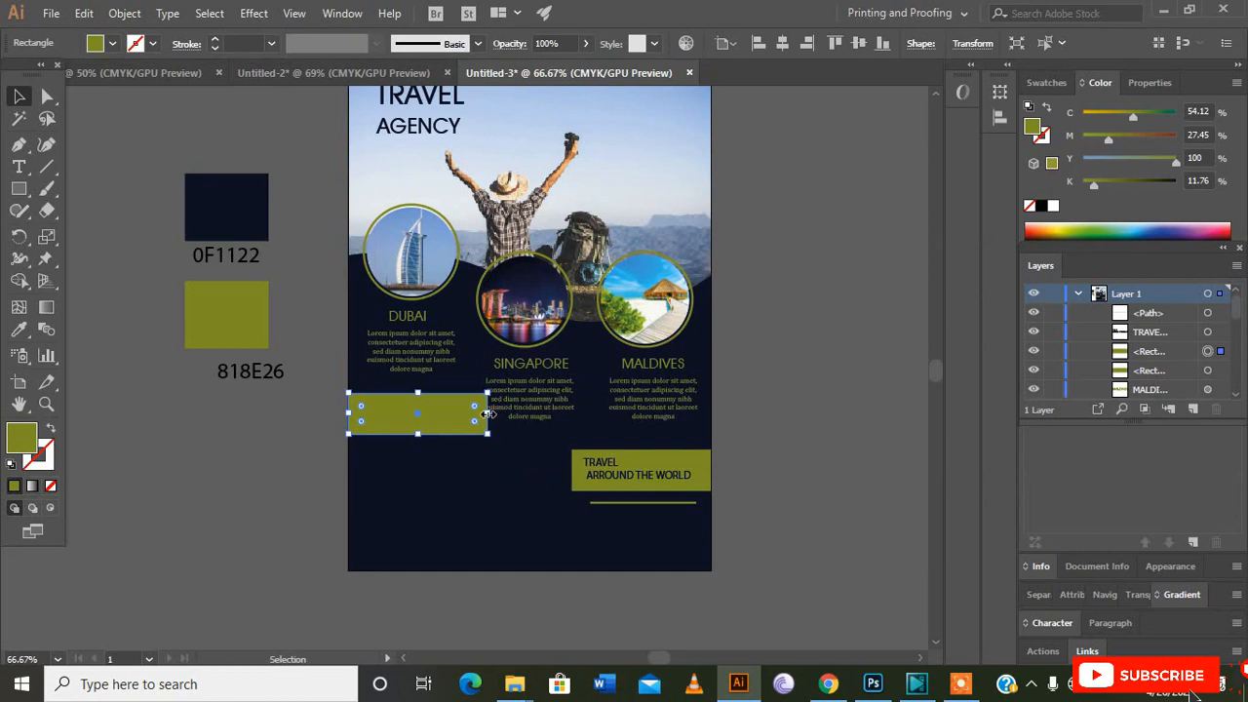
drag(489, 414, 415, 412)
click(176, 468)
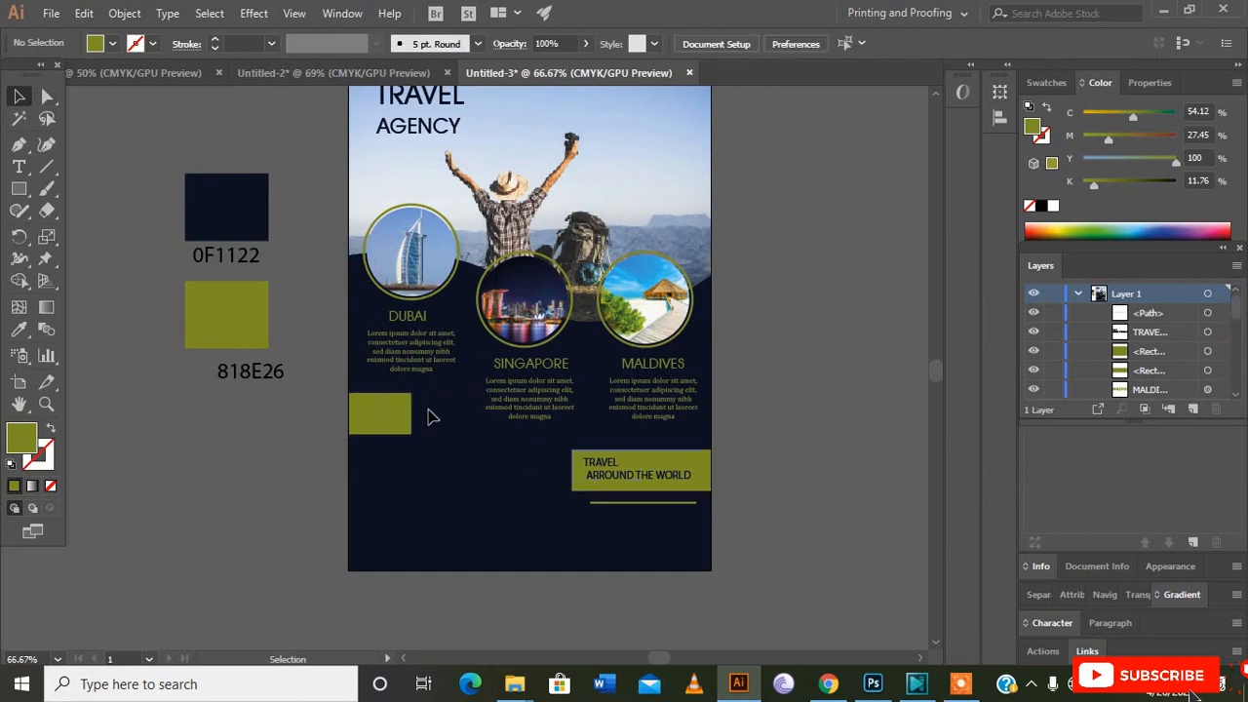
Step: Add the text 100% at 24 pt and centre it on the small green rectangle below the DUBAI description
click(18, 167)
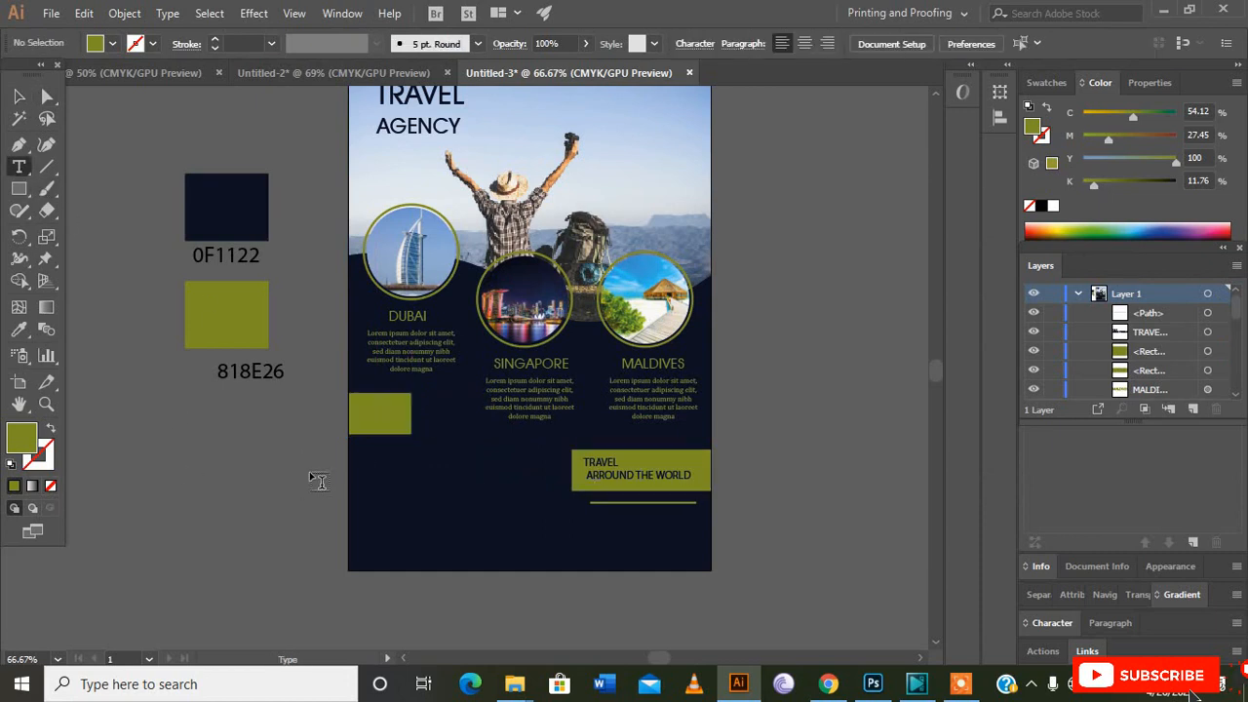
click(370, 414)
click(876, 43)
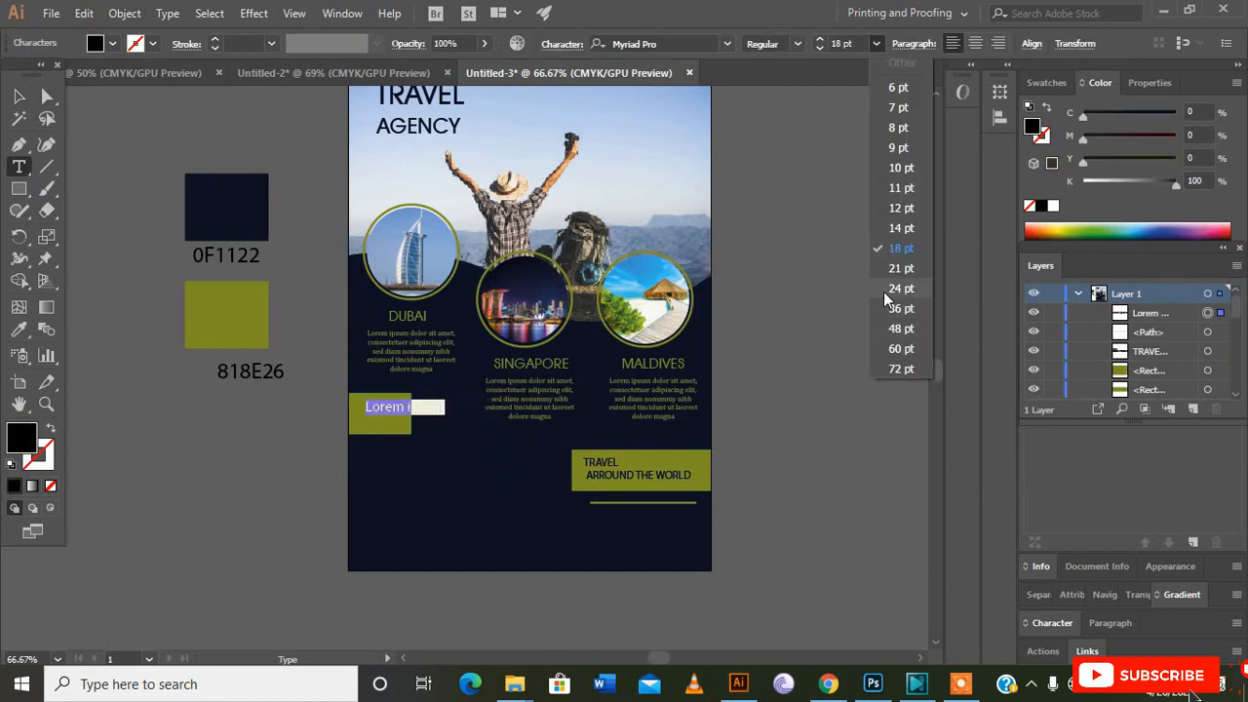
click(884, 293)
text(100)
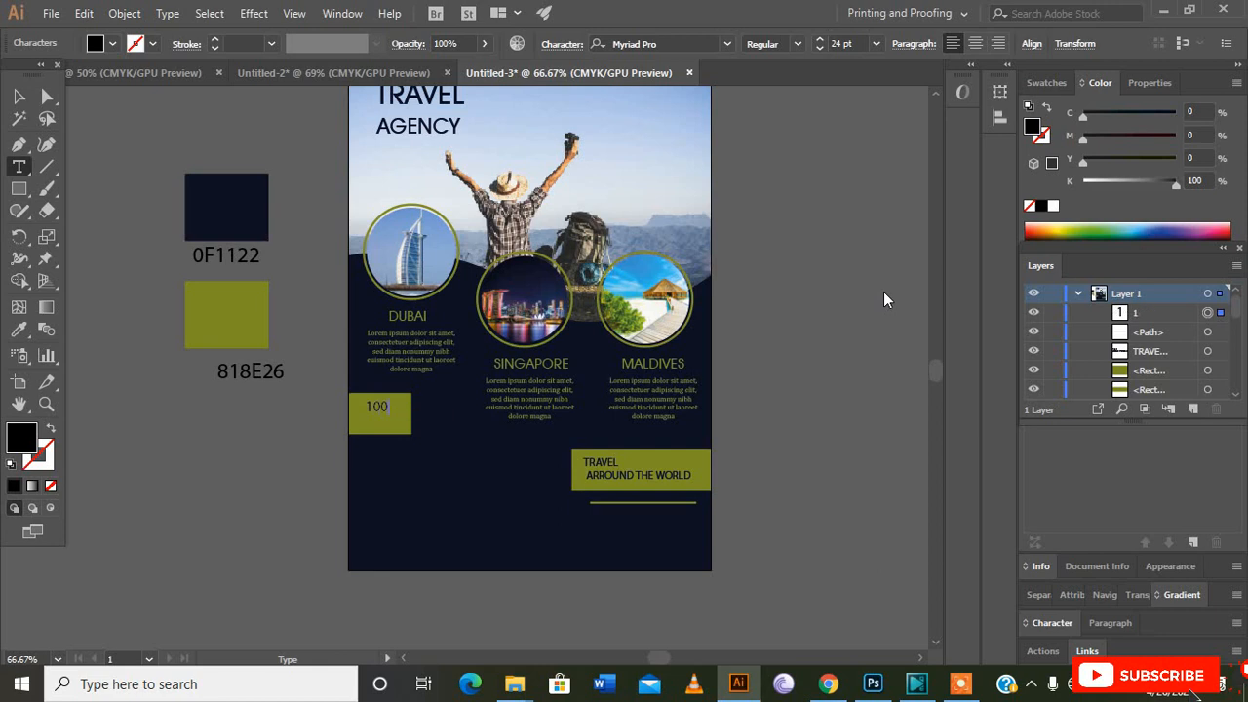
text(%)
click(18, 96)
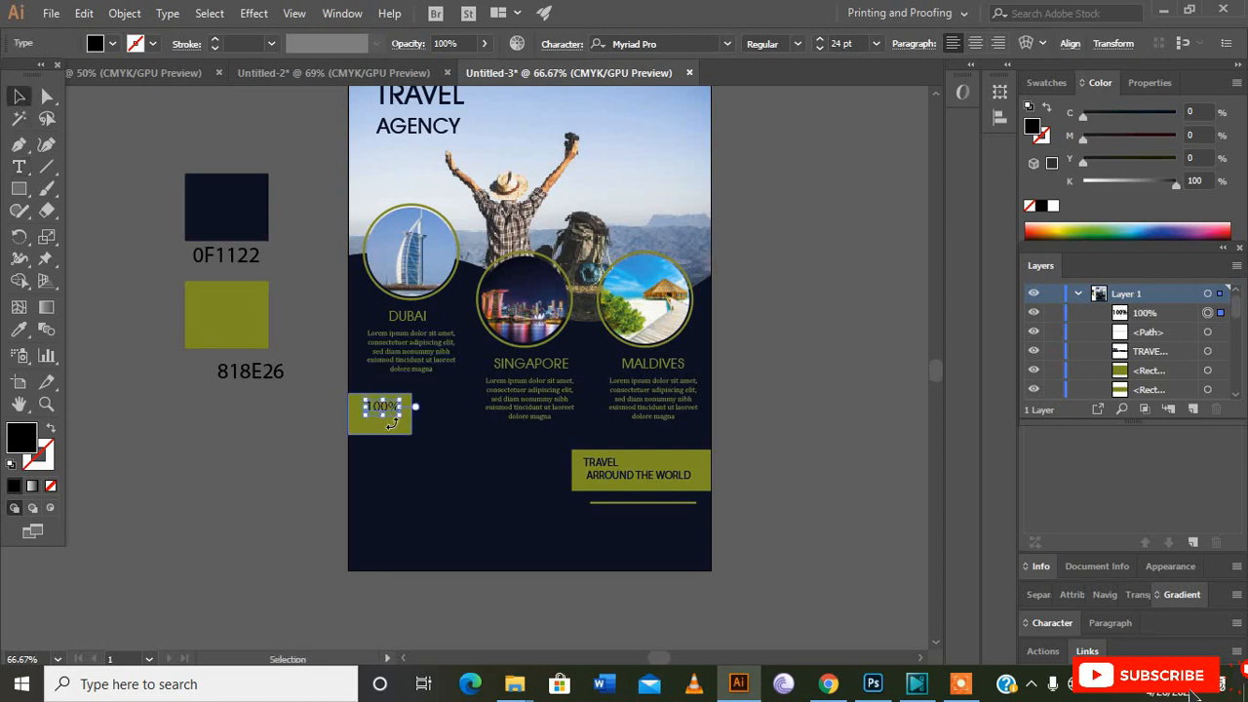
drag(389, 414, 389, 424)
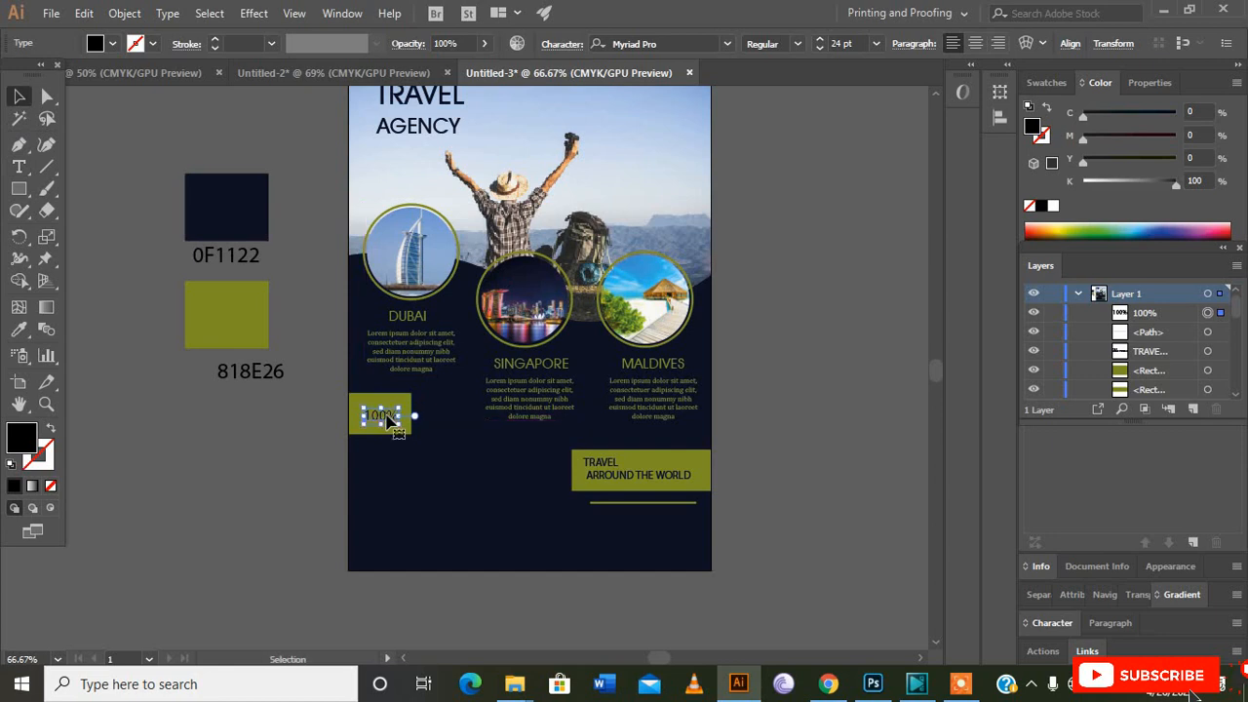
Step: Make the 100% text bold and colour it navy by sampling the flyer's dark background
click(798, 45)
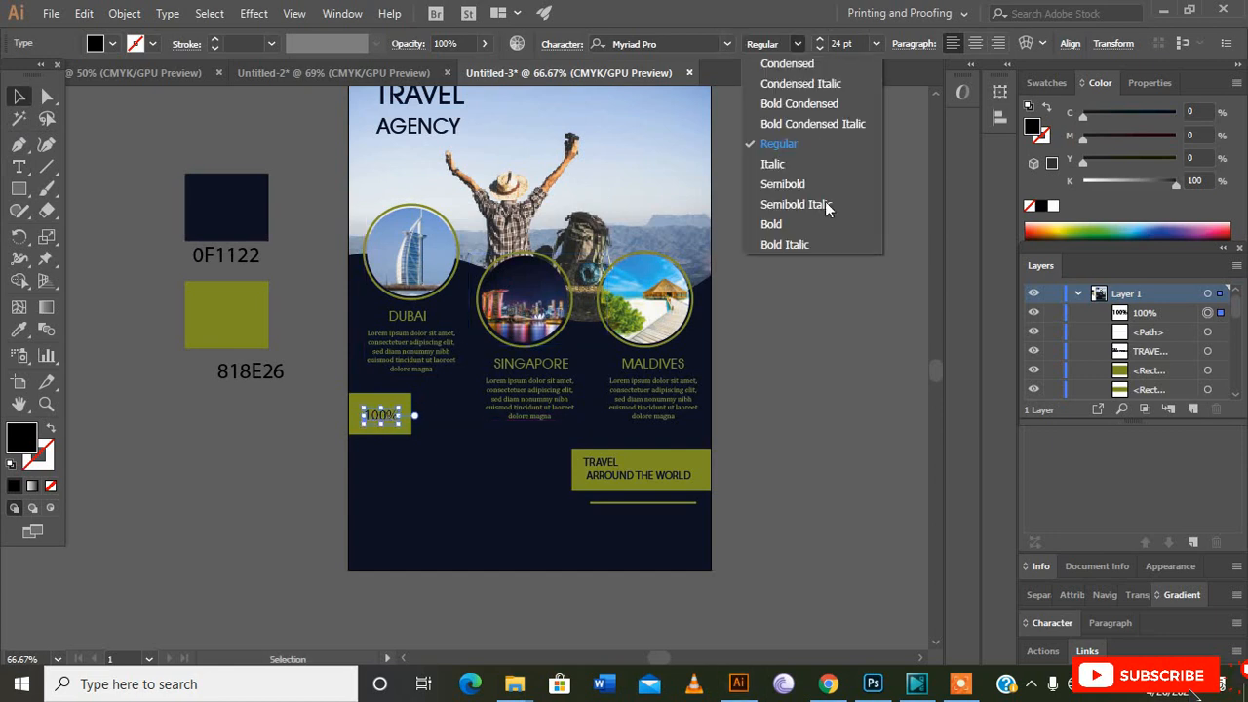
click(771, 225)
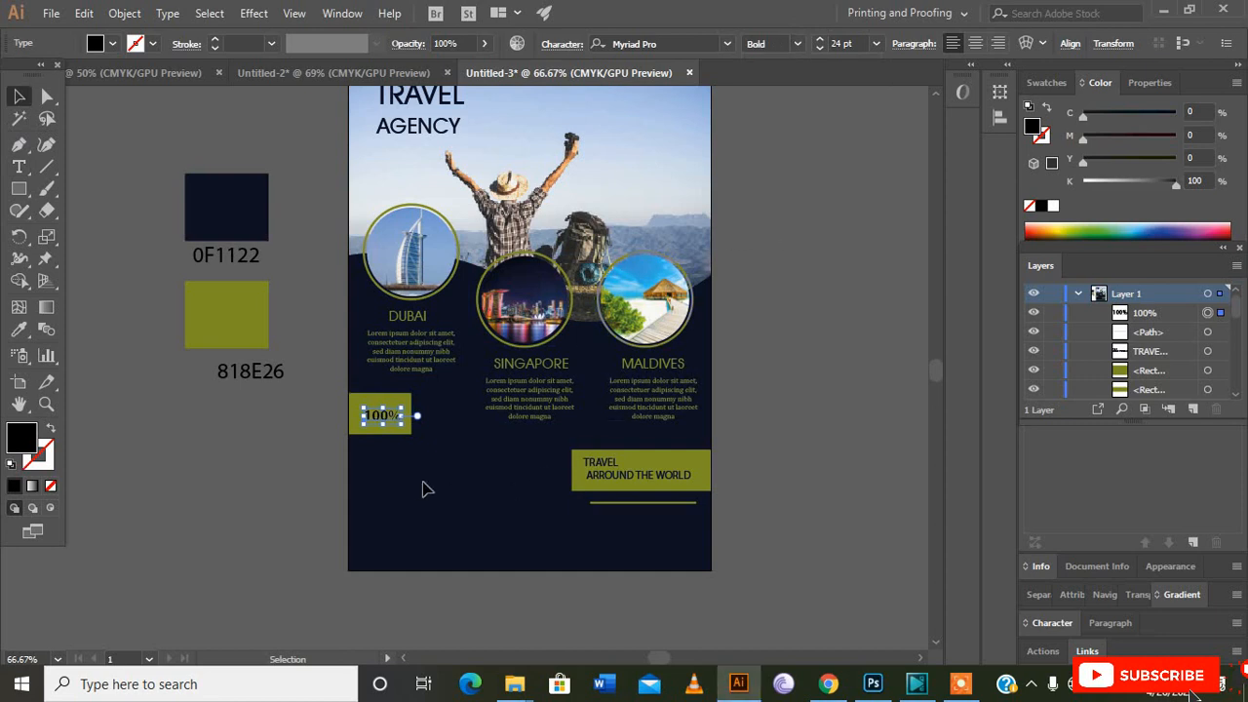
click(18, 330)
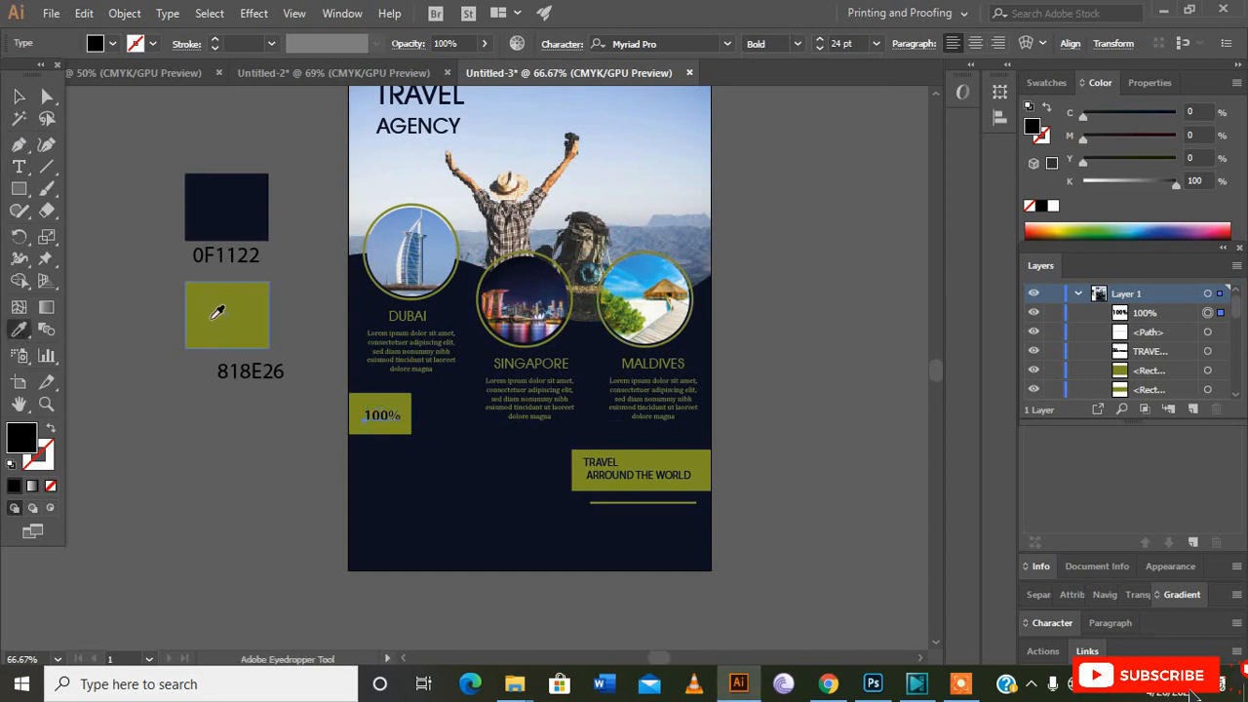
click(420, 454)
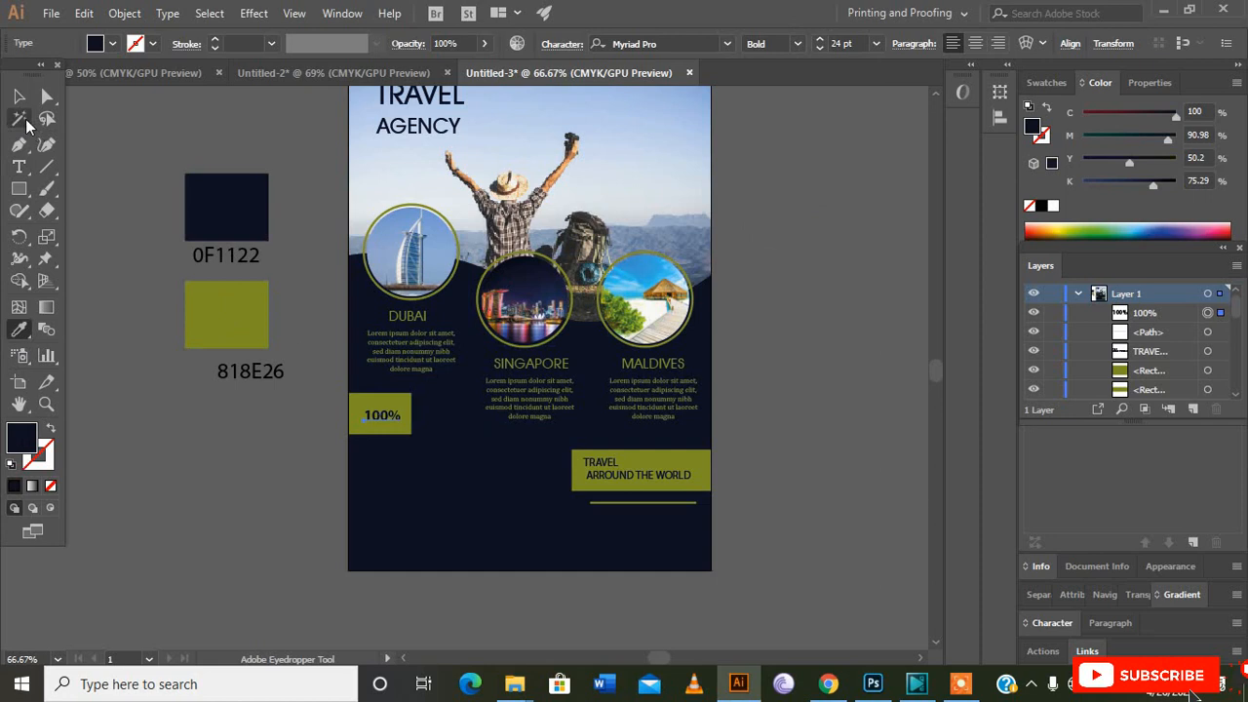
click(18, 97)
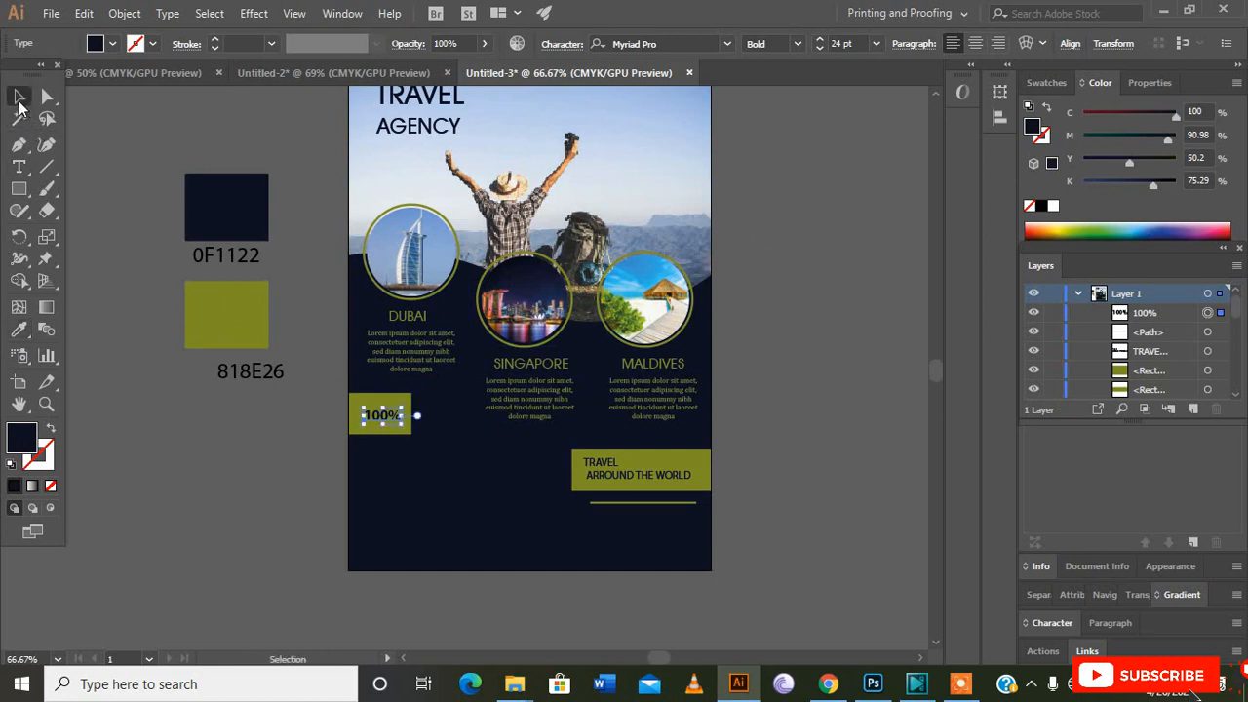
Step: Enlarge the 100% text to 36 pt and shift it slightly left to fit the green rectangle
click(877, 43)
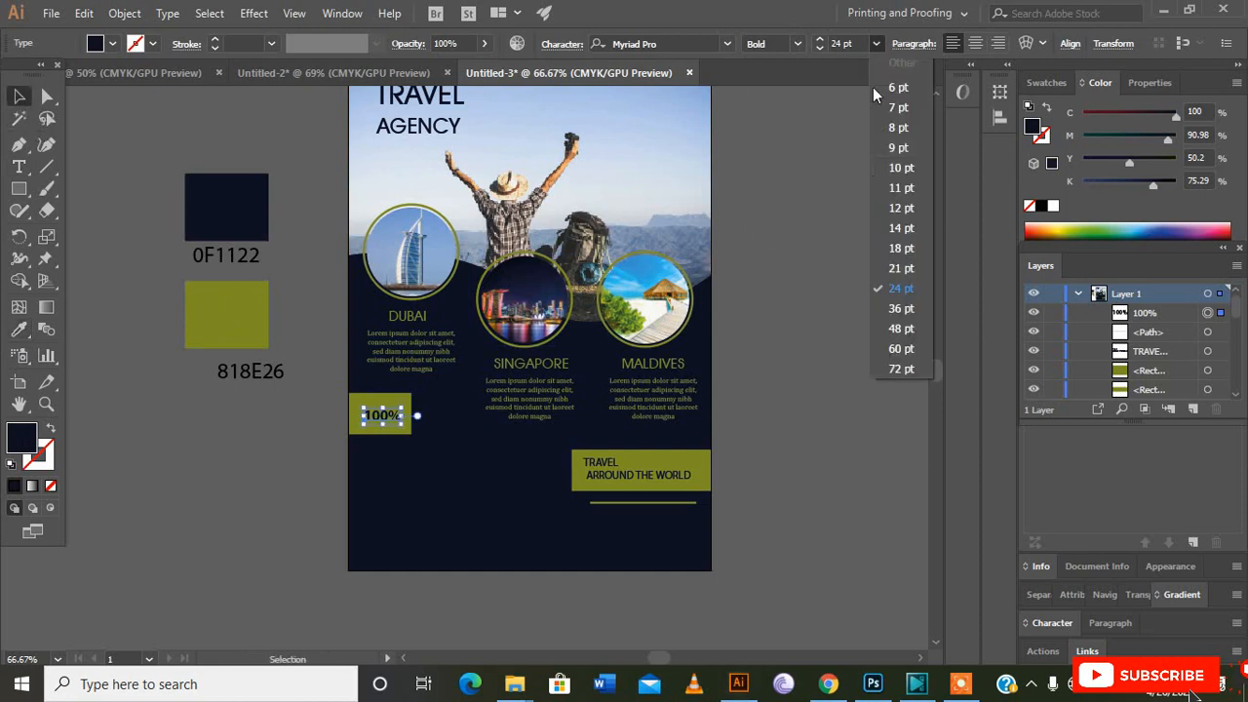
click(890, 309)
drag(395, 417, 380, 417)
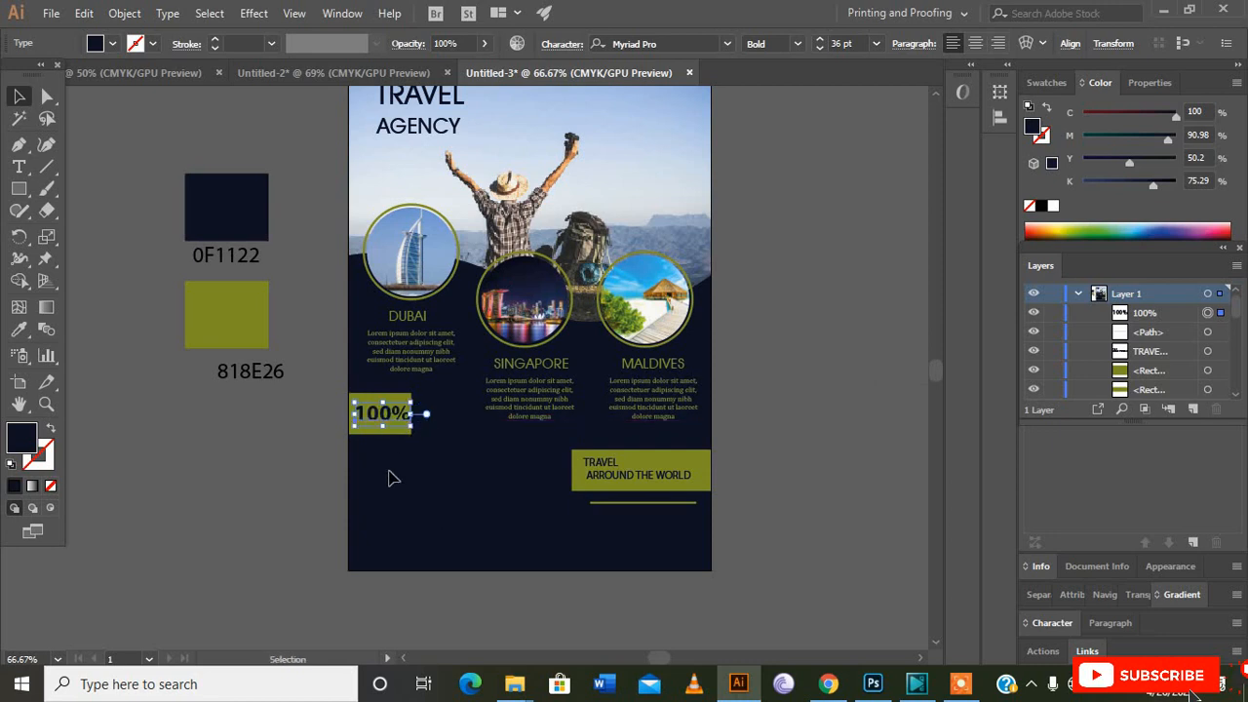
click(388, 477)
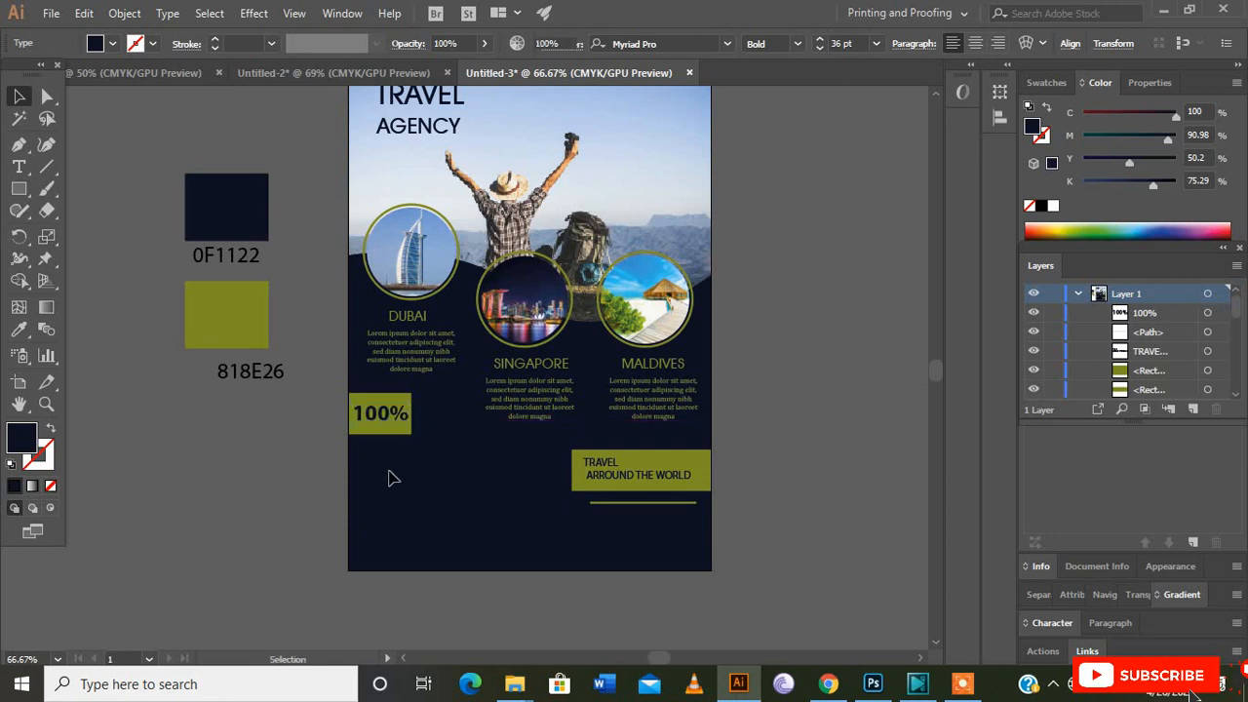
Step: Widen the green rectangle behind the 100% text slightly by extending its right edge
scroll(394, 477, up, 1)
scroll(395, 478, down, 2)
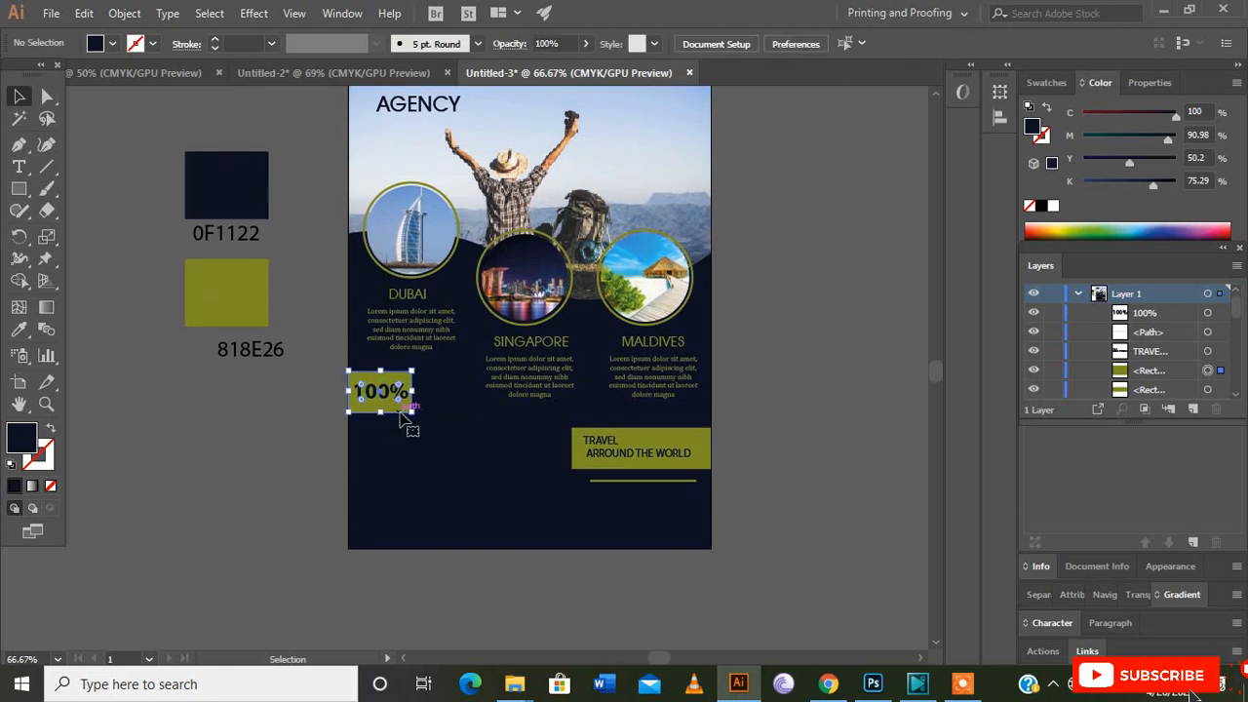
click(413, 391)
drag(416, 391, 417, 391)
click(432, 459)
scroll(432, 459, down, 1)
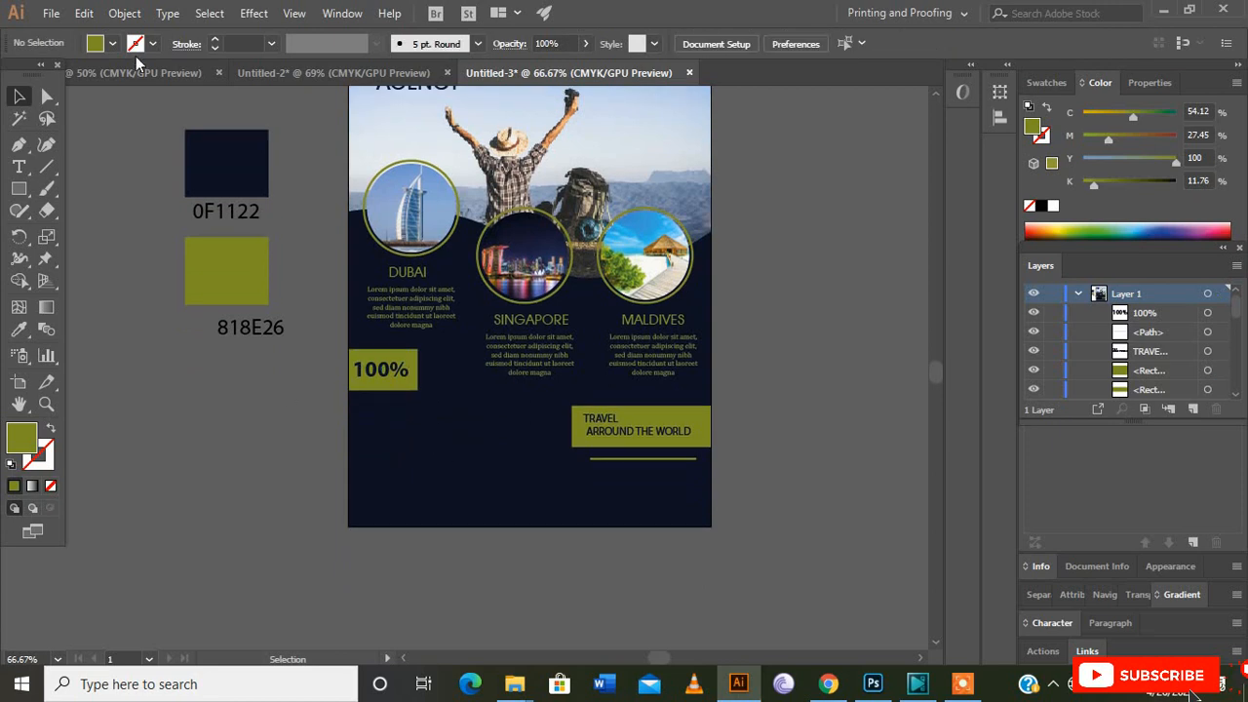
Step: Bring the Lorem ipsum paragraph from Untitled-2 below the 100% box and colour it olive green by sampling the 818E26 swatch
click(273, 73)
drag(189, 480, 399, 456)
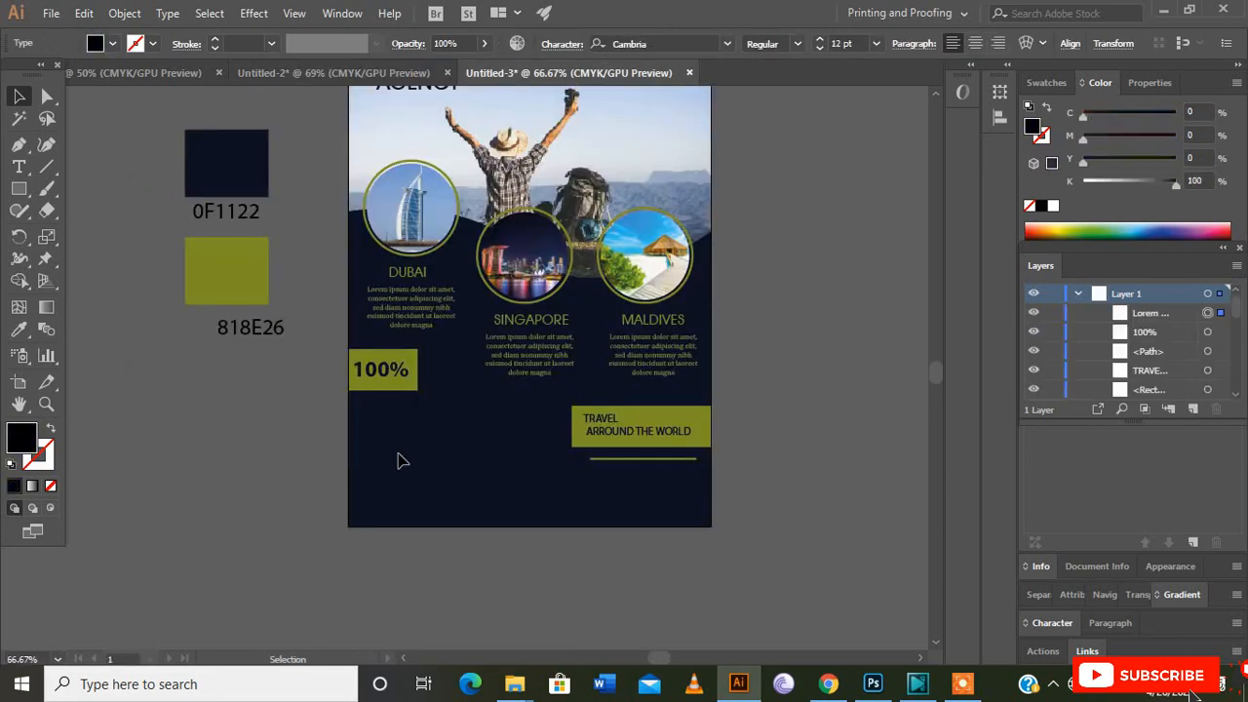
click(18, 329)
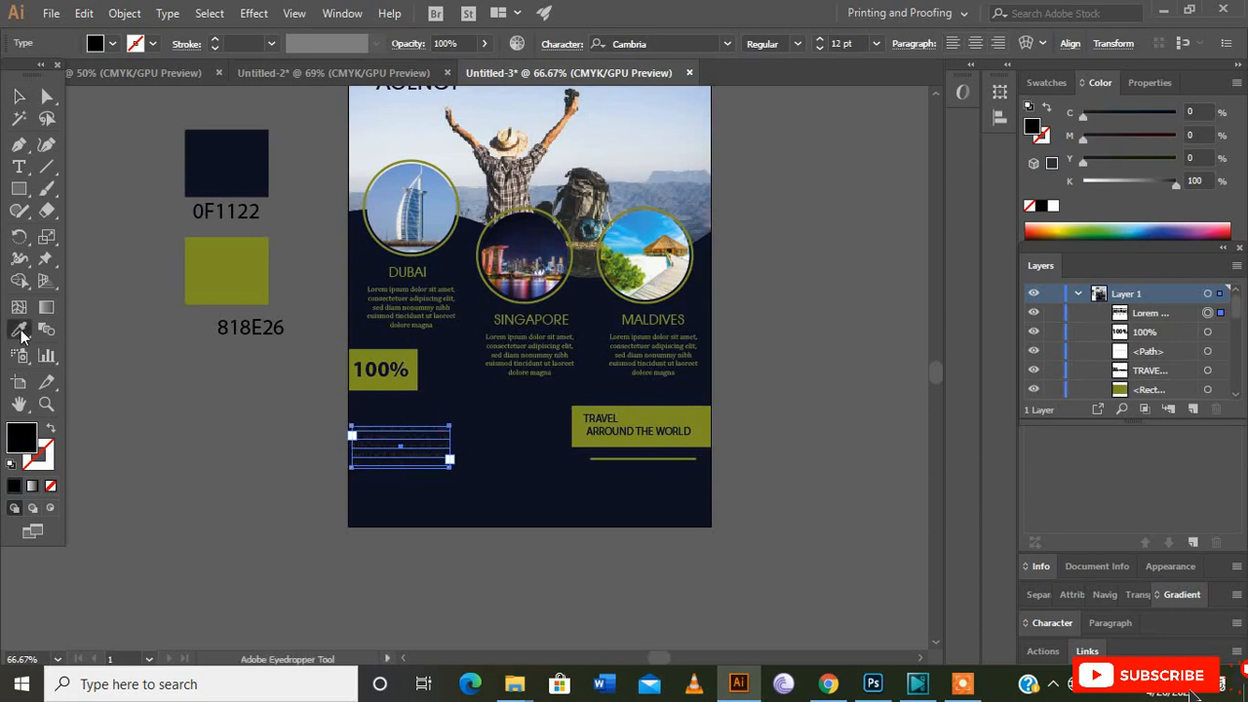
click(216, 277)
click(19, 96)
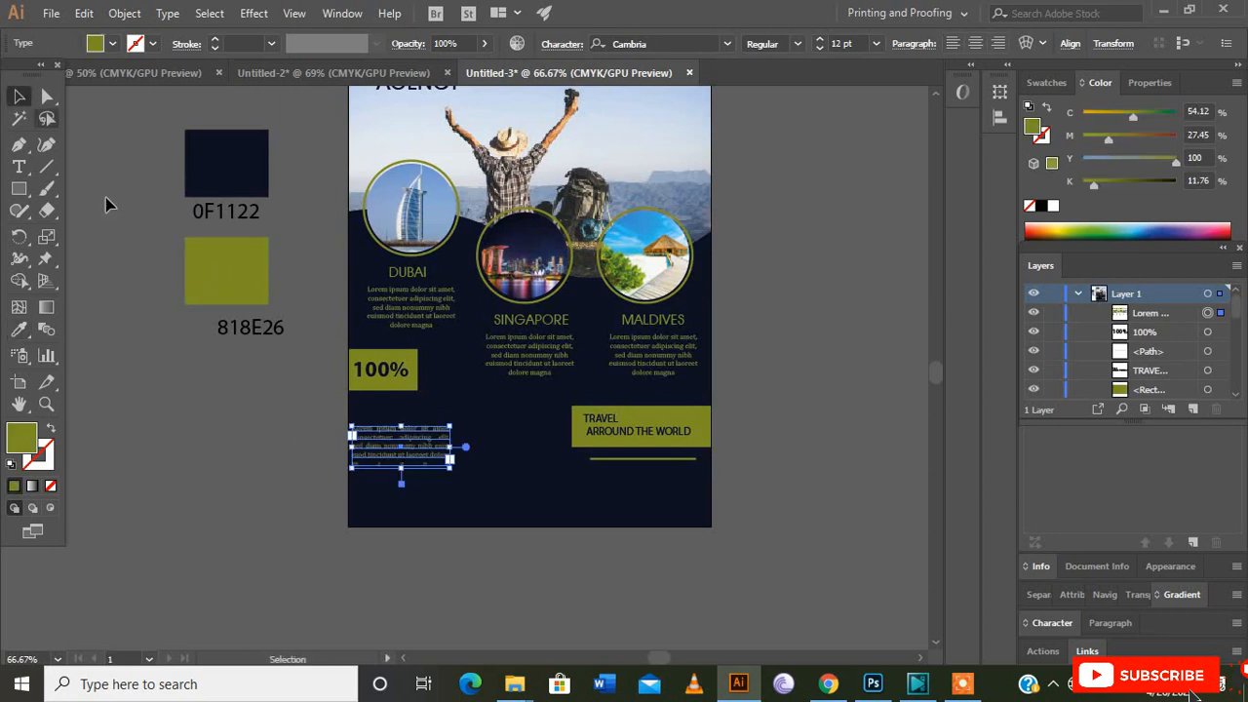
Step: Shift the Lorem ipsum paragraph below the 100% box slightly right, away from the flyer's left edge
mouse_move(417, 459)
mouse_down()
mouse_move(427, 467)
mouse_move(411, 446)
mouse_up()
click(282, 411)
click(233, 389)
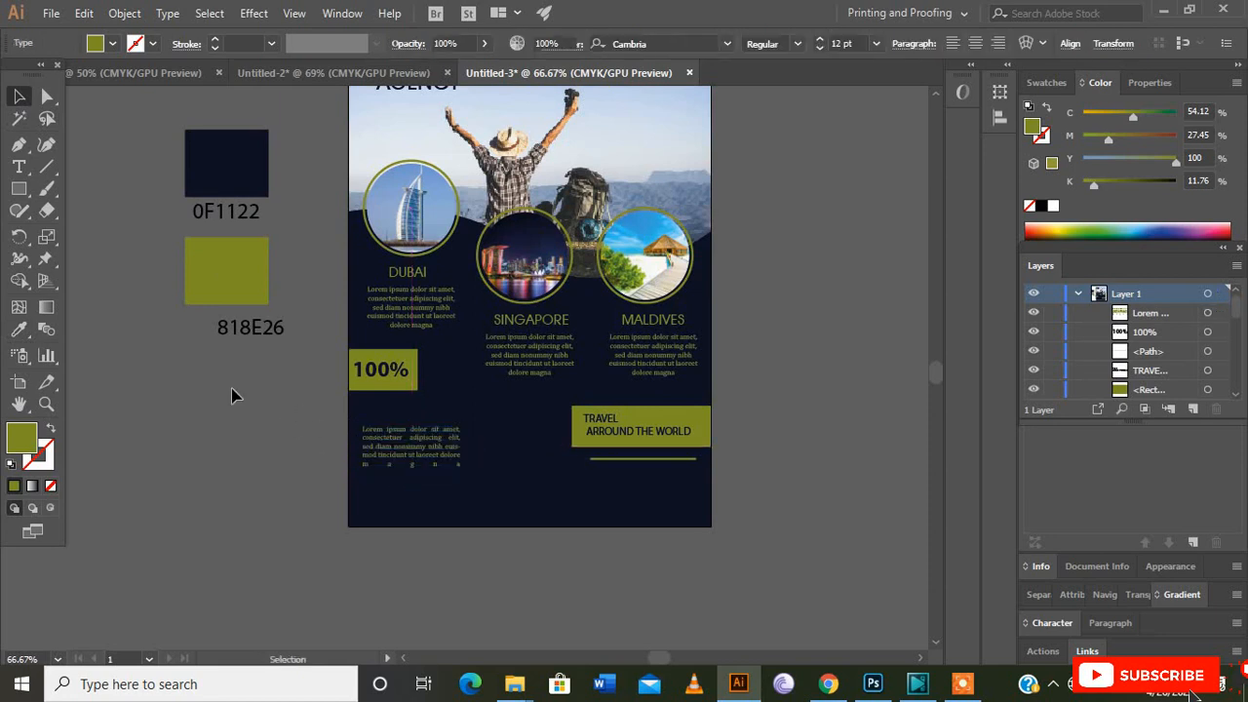
Step: Add the heading OUR SERVICES directly above the Lorem ipsum paragraph below the 100% box
click(18, 167)
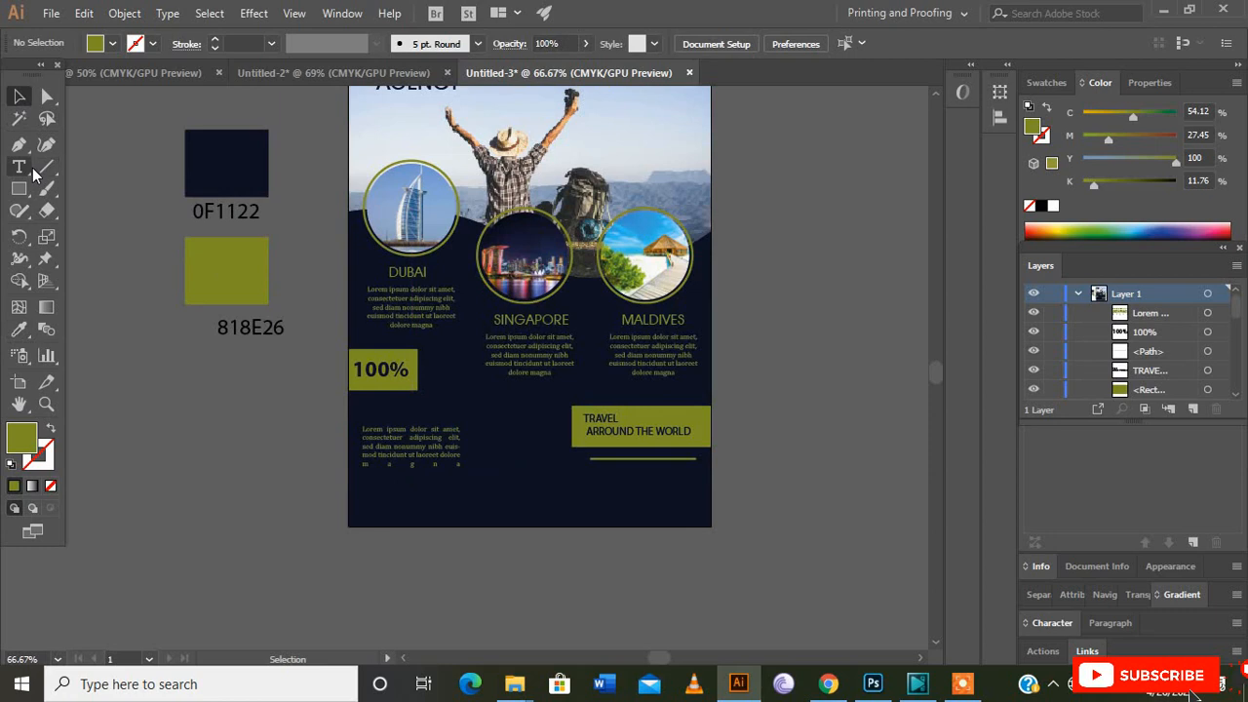
click(367, 417)
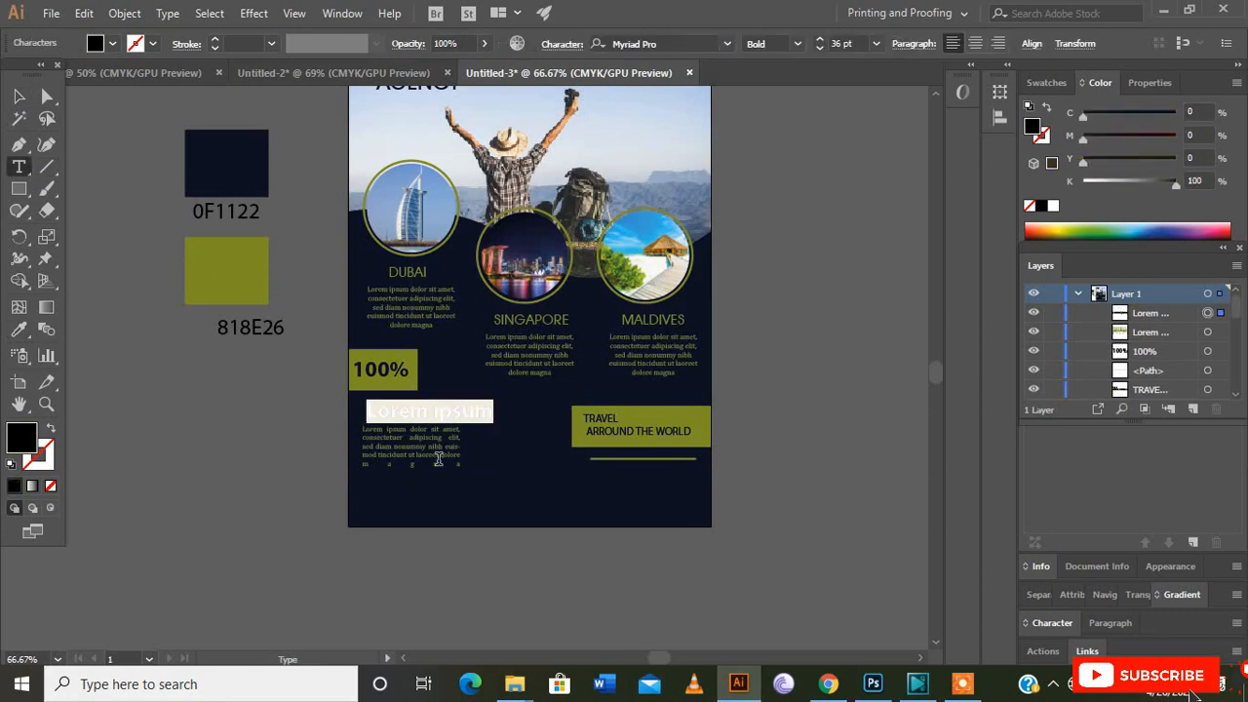
text(OF)
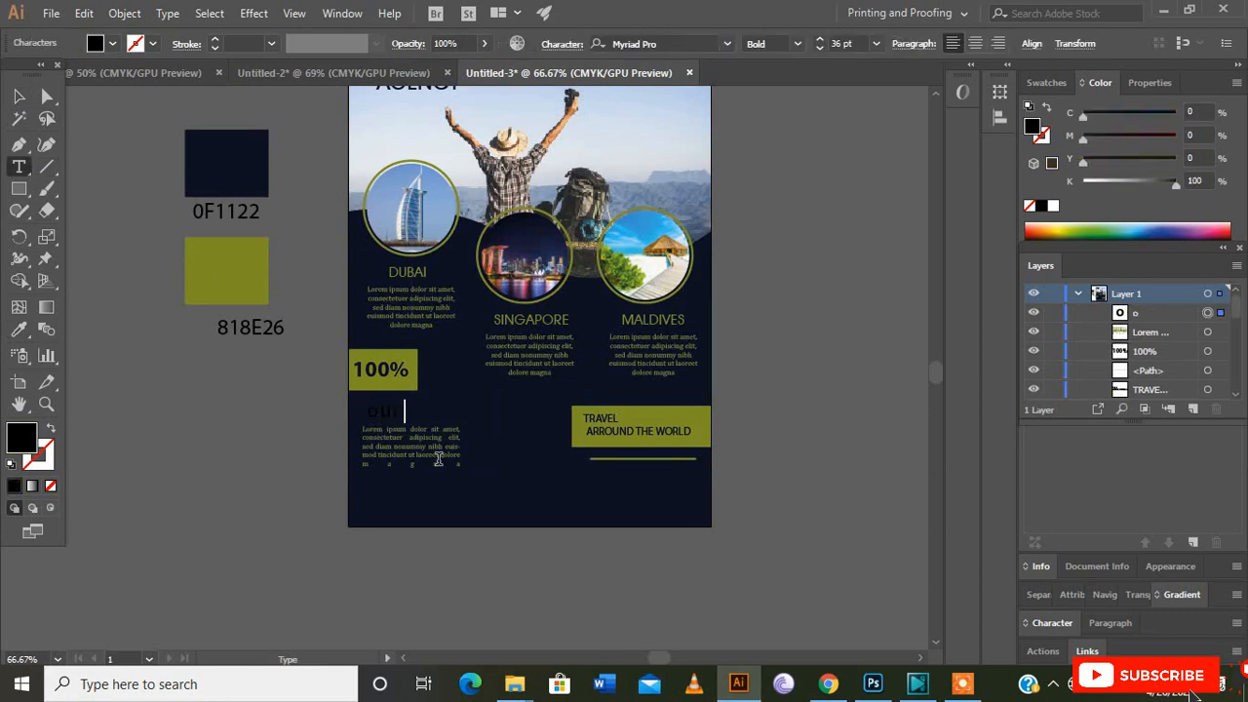
key(BackSpace)
key(BackSpace)
text(0)
key(BackSpace)
key(BackSpace)
text(UR SERVICES)
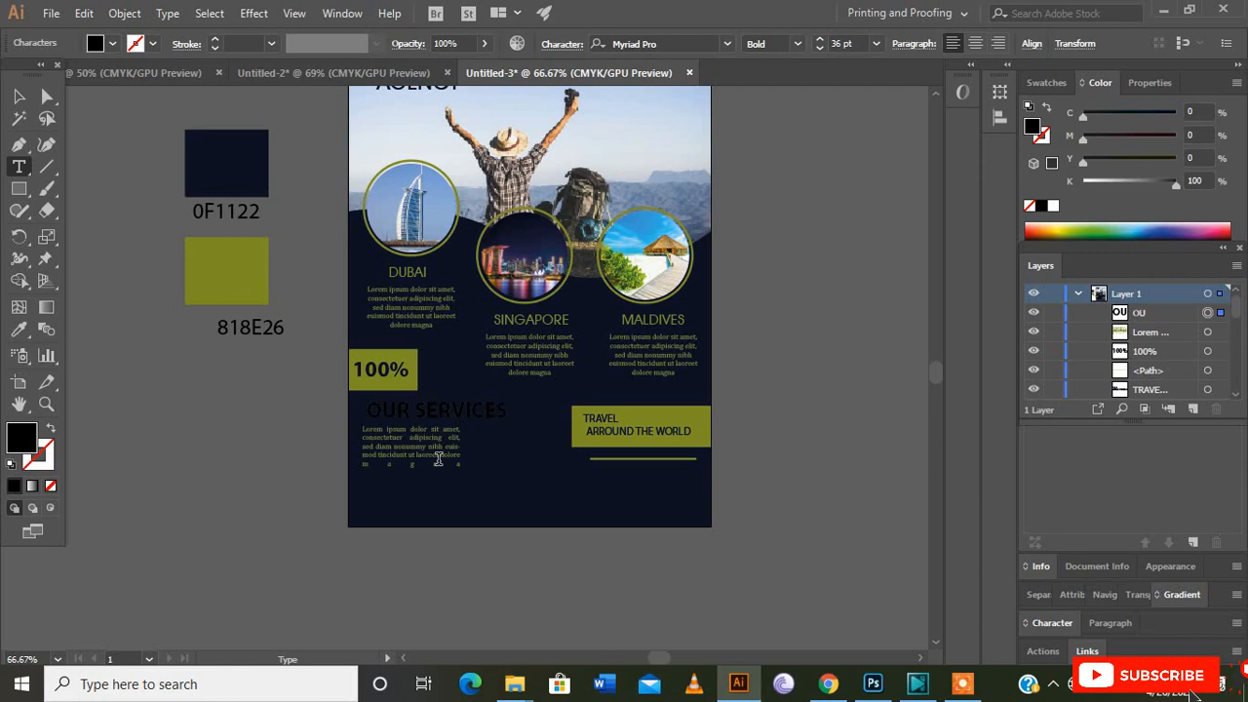
click(18, 95)
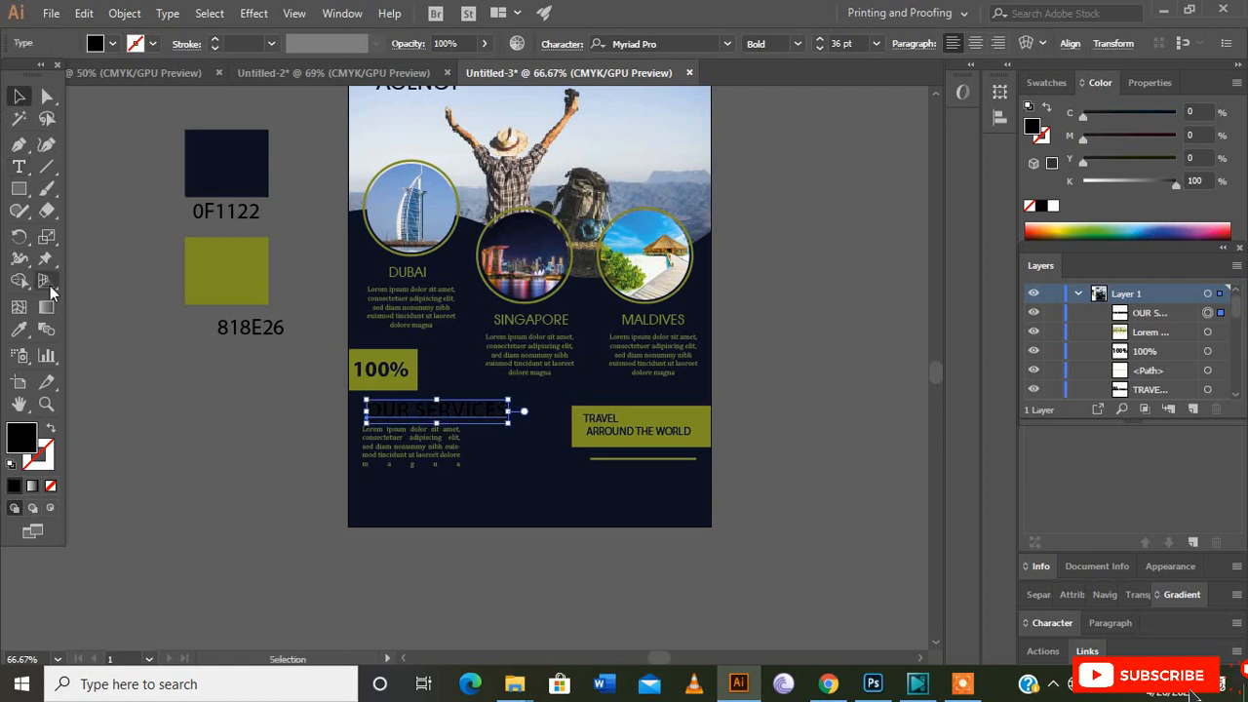
Step: Colour the OUR SERVICES heading olive green by sampling the 818E26 swatch and set its size to 24 pt
click(19, 330)
click(193, 262)
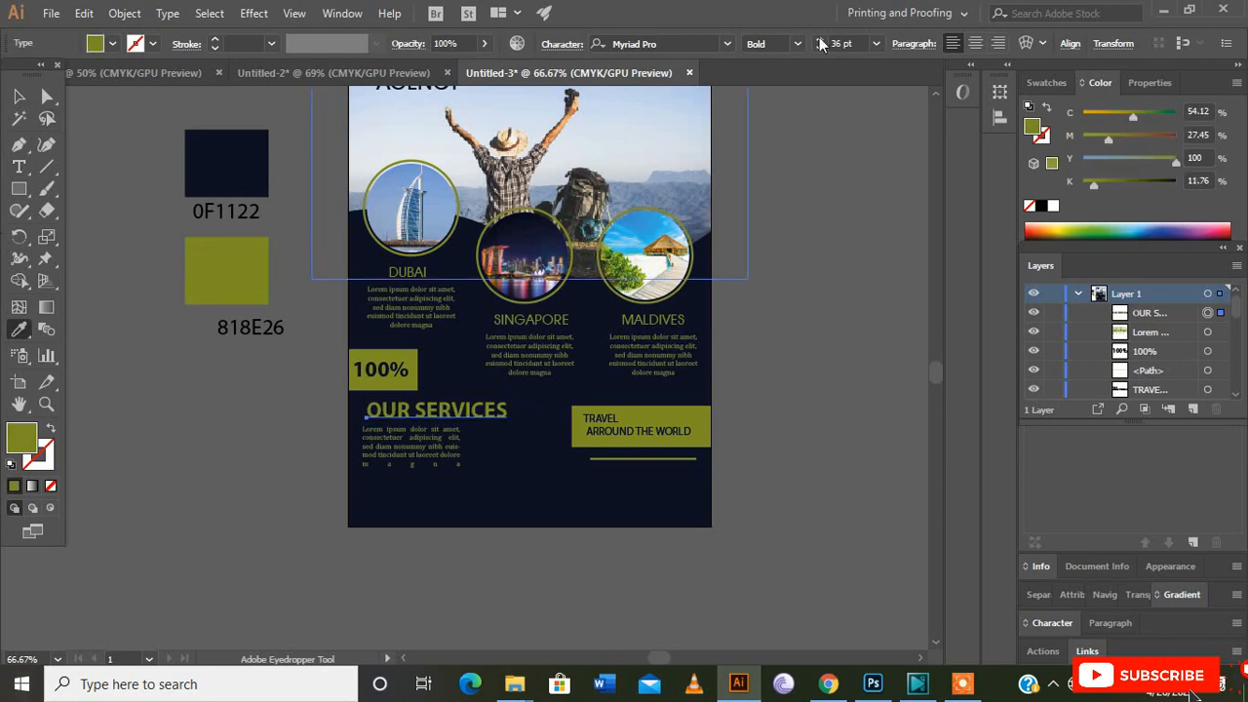
click(876, 43)
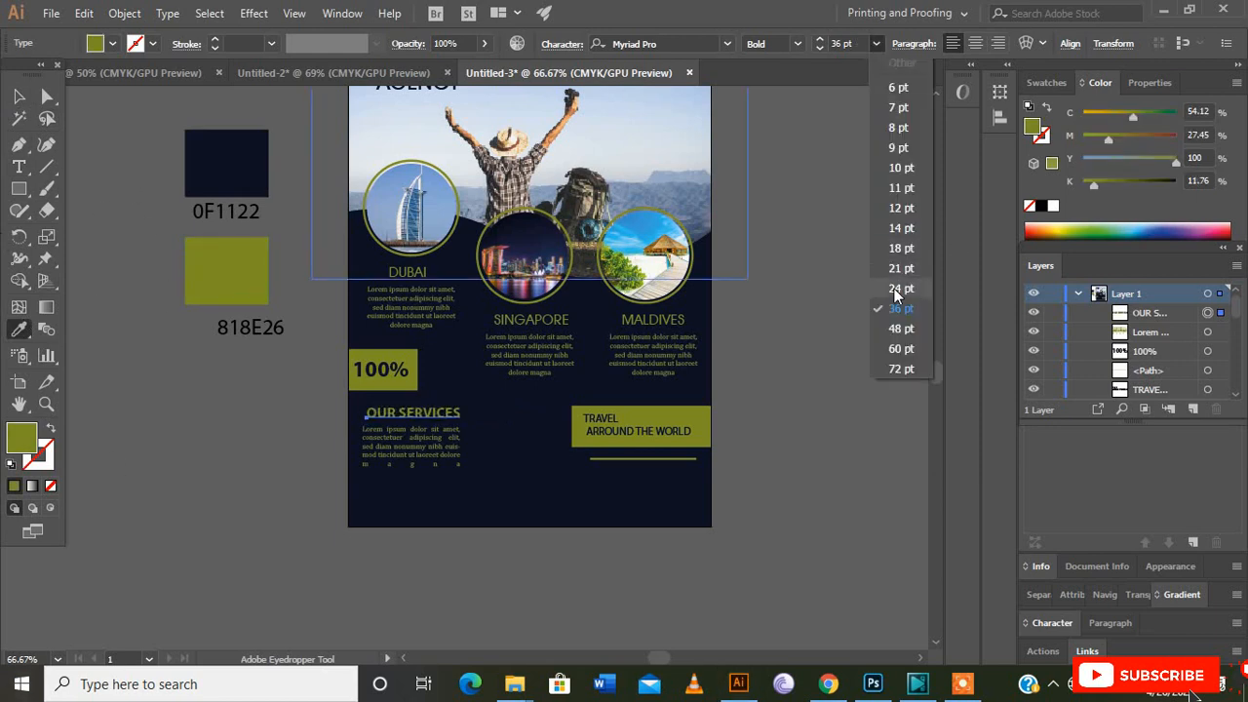
click(897, 291)
click(17, 95)
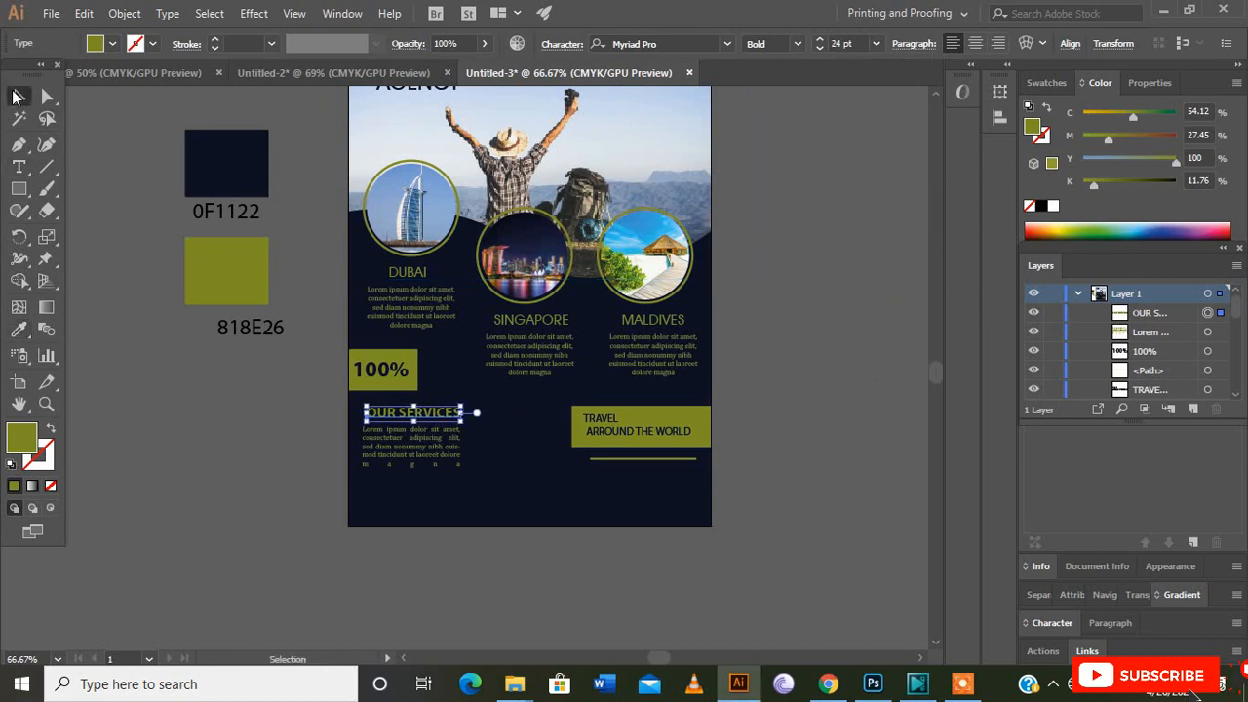
click(180, 415)
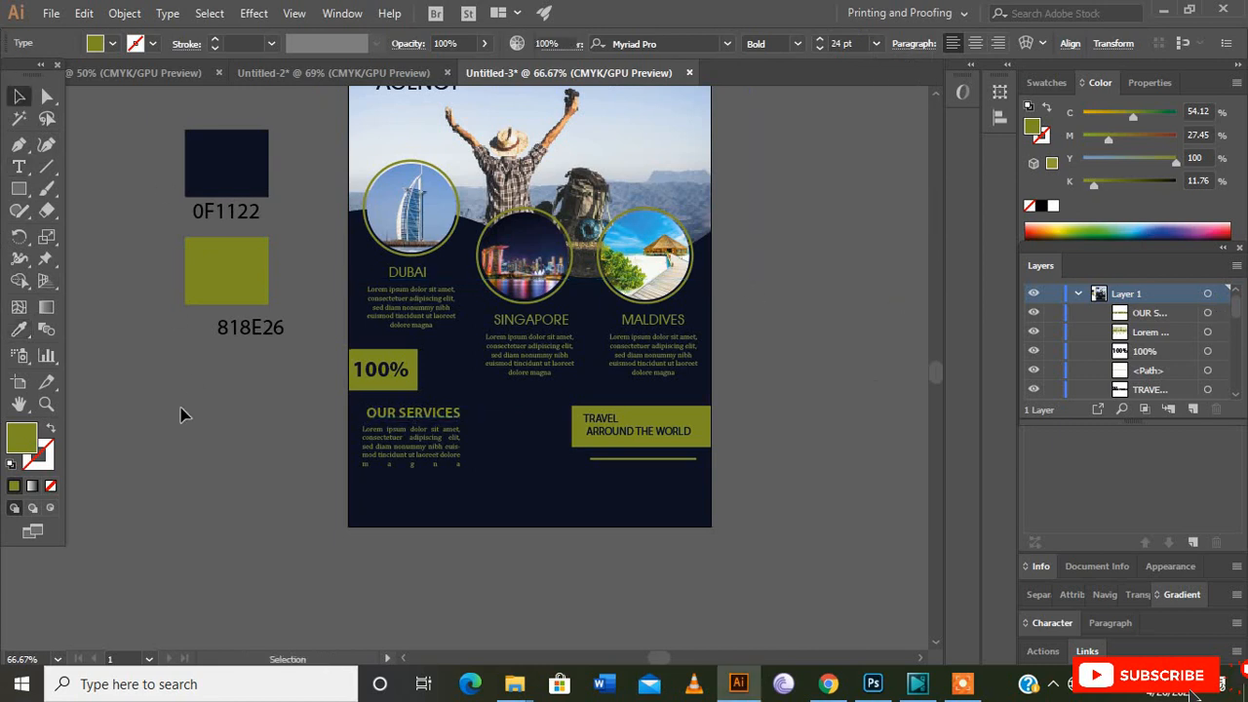
Step: Recolour only the word OUR in the OUR SERVICES heading pale blue-white by sampling the flyer's sky photo
click(16, 168)
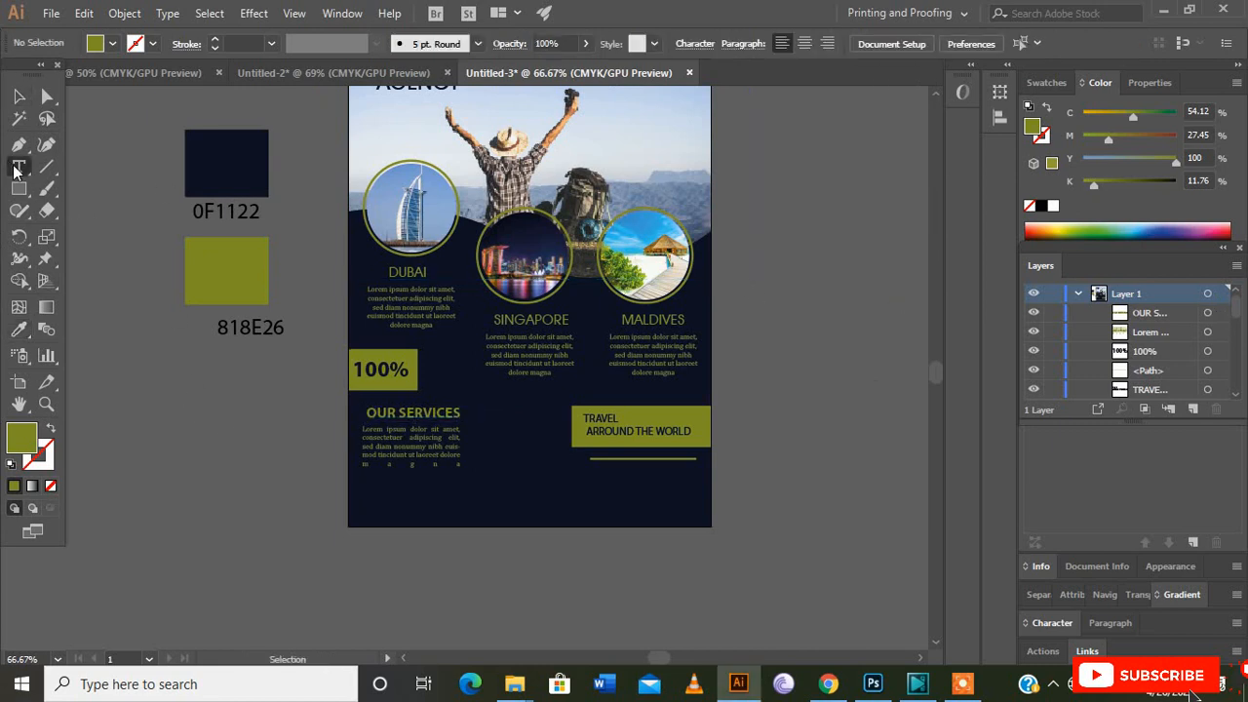
double_click(390, 412)
click(18, 329)
click(371, 144)
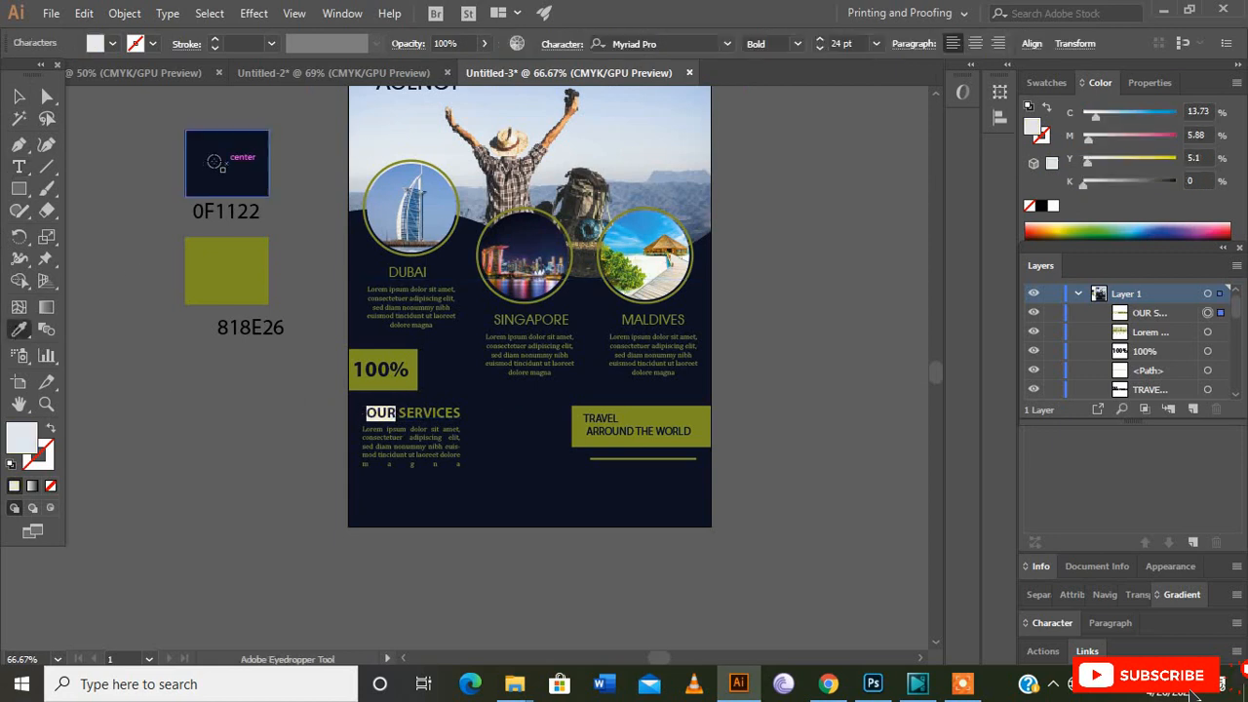
click(17, 97)
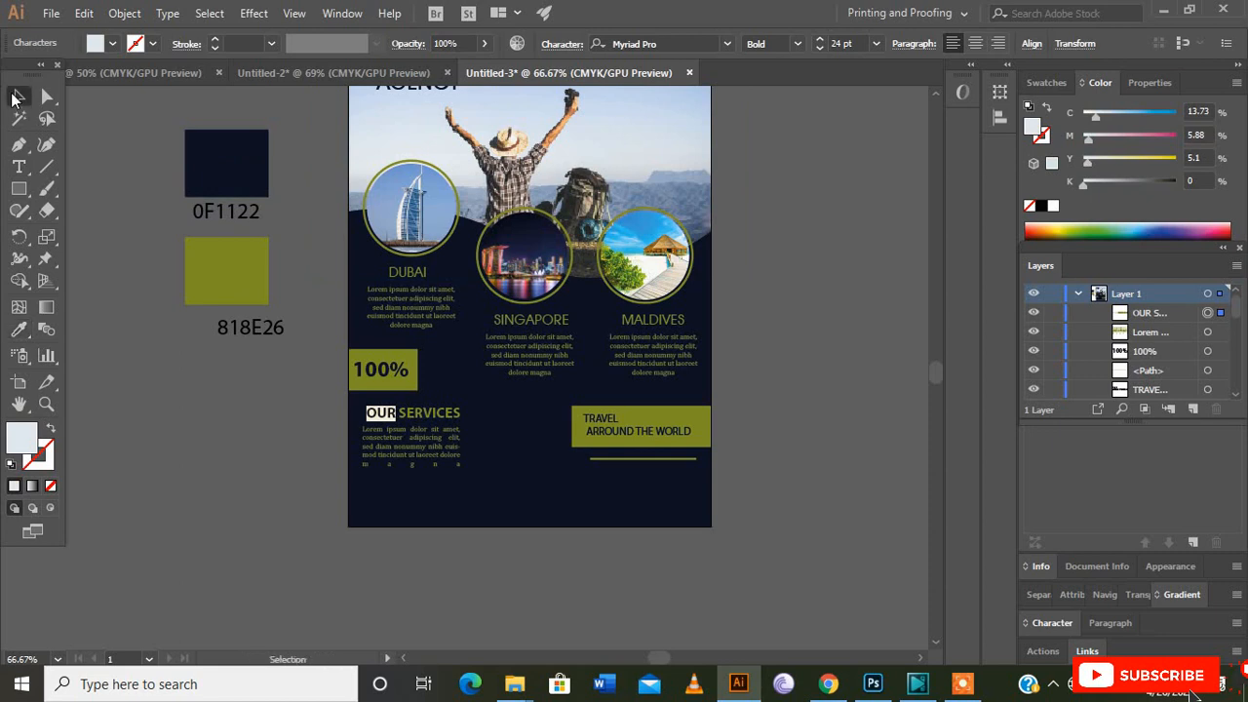
click(210, 509)
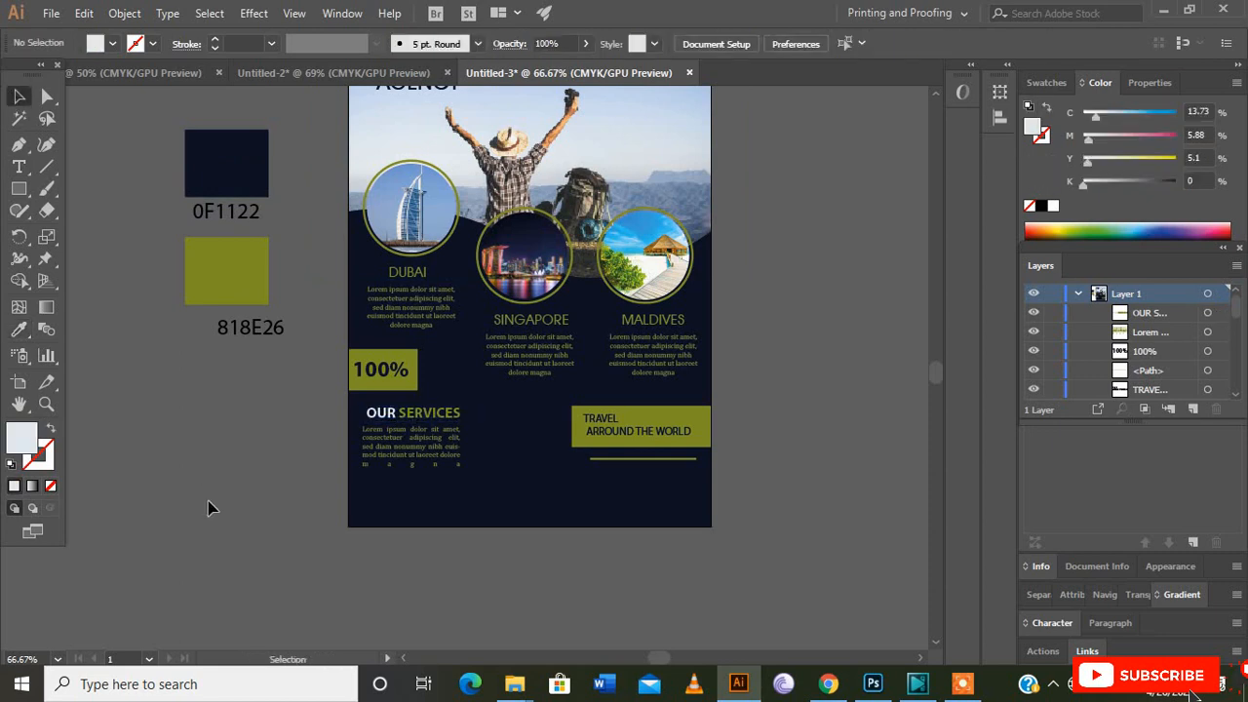
Step: Draw a full-width rectangle along the flyer's bottom edge and fill it olive green by sampling the 818E26 swatch
click(18, 189)
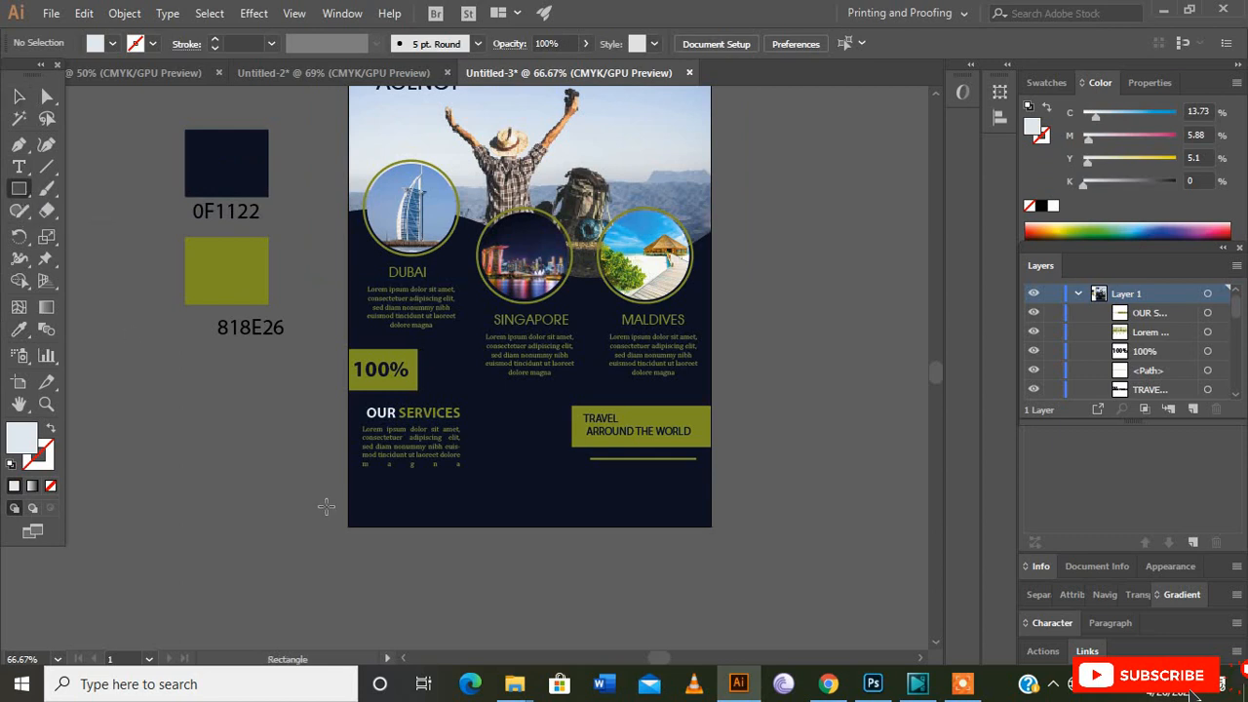
drag(348, 494, 715, 525)
drag(712, 523, 712, 524)
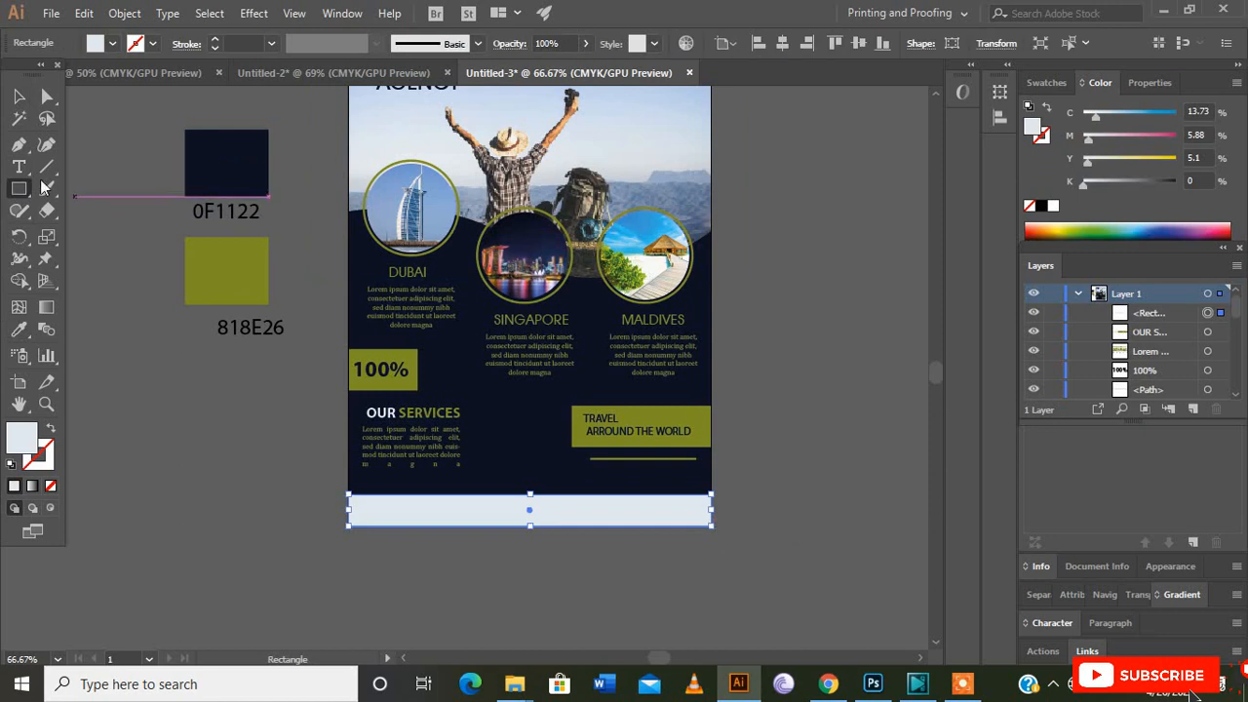
click(19, 329)
click(230, 289)
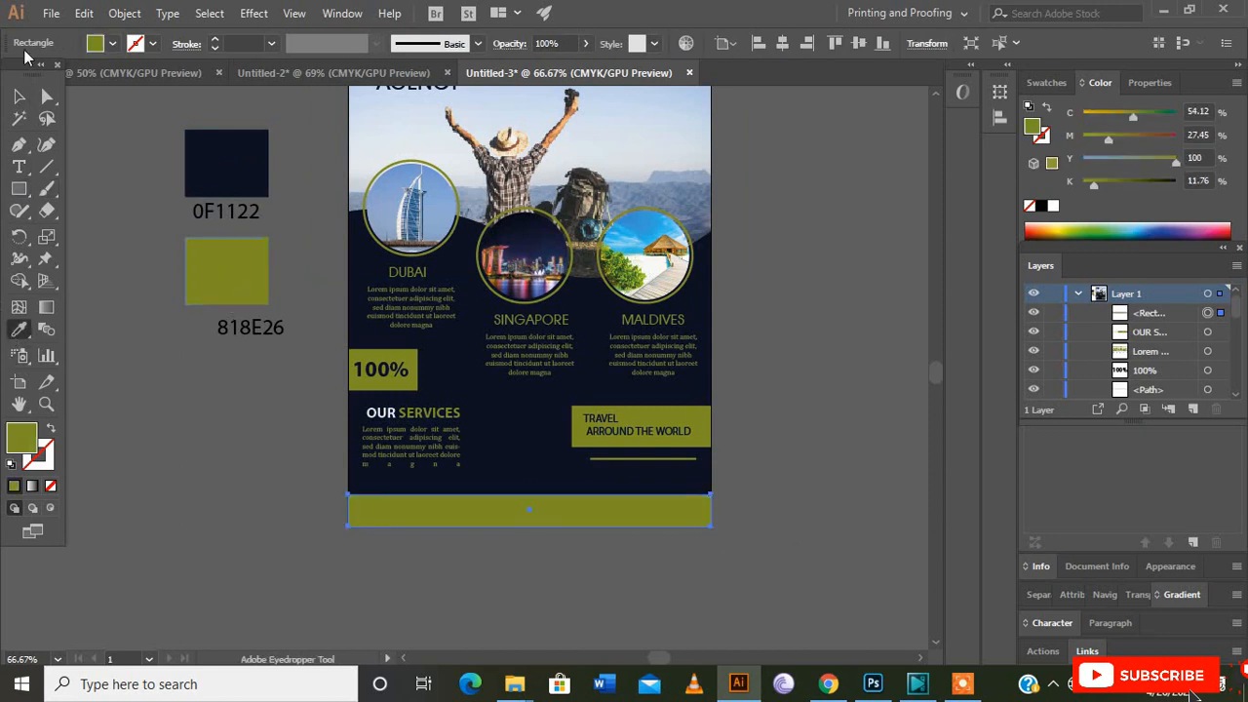
key(v)
click(143, 466)
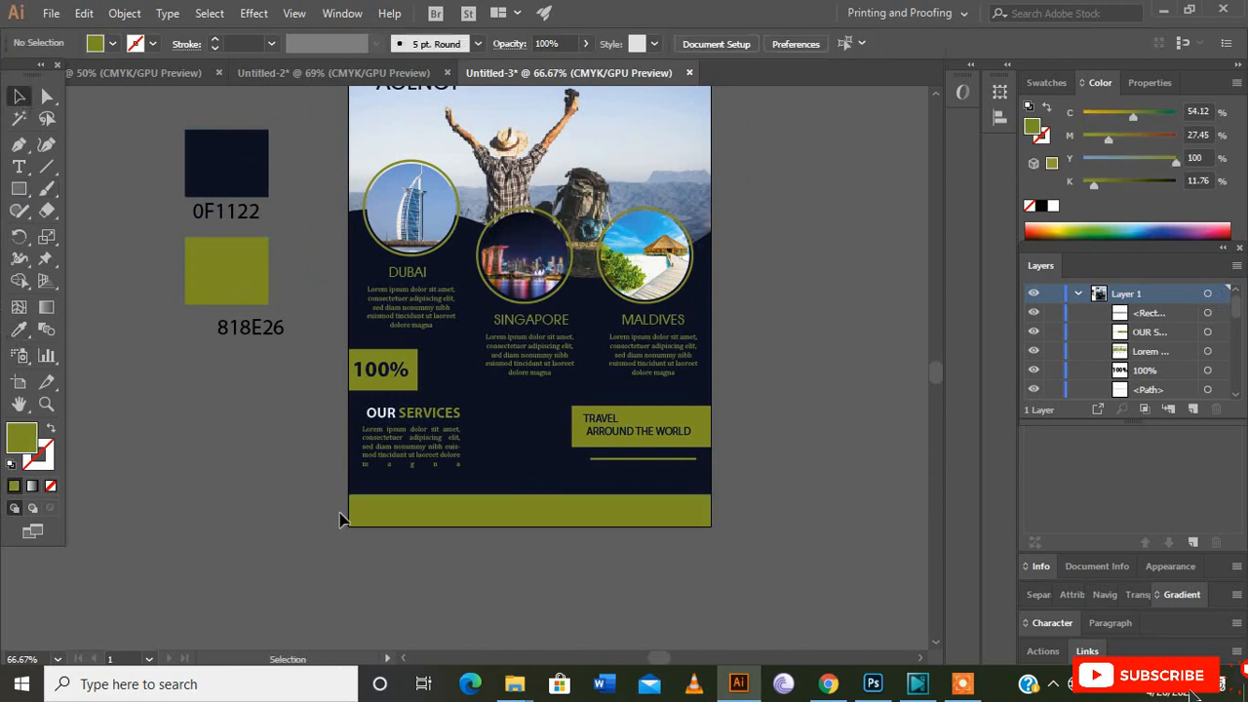
Step: Add the text CONTACT on the left part of the olive green footer bar
scroll(341, 516, up, 1)
scroll(342, 517, down, 1)
click(20, 168)
click(395, 509)
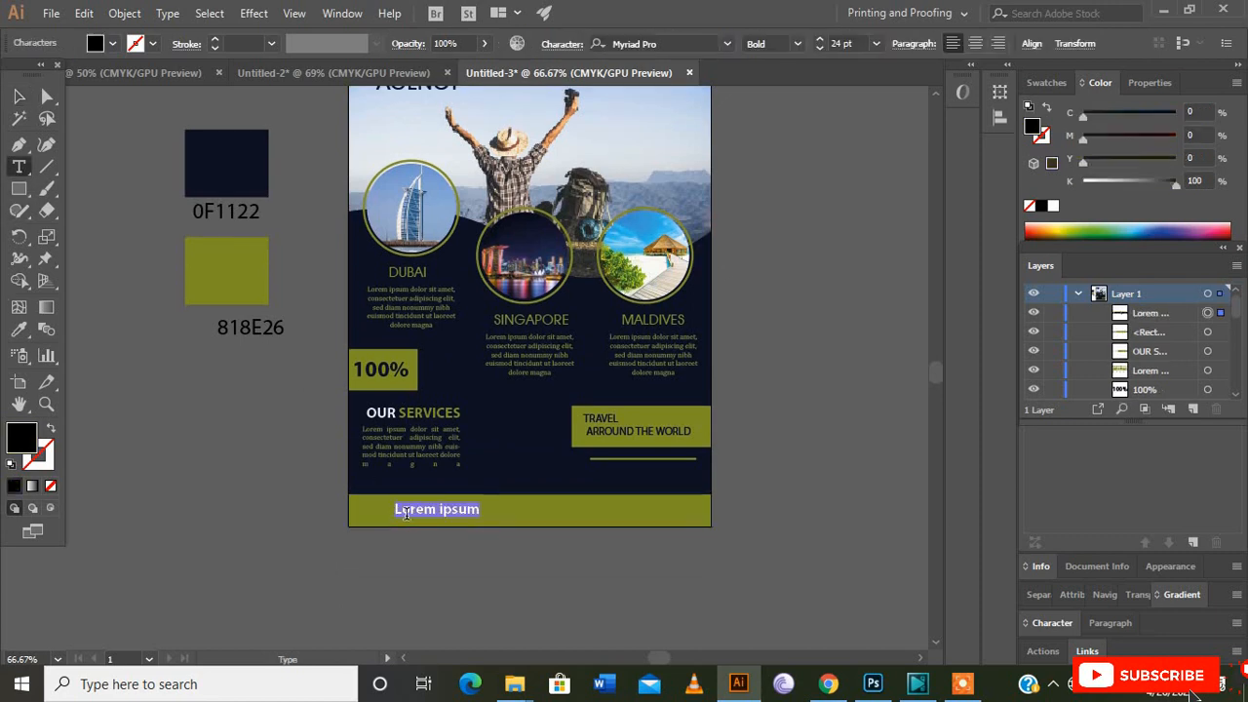
text(CONTACT)
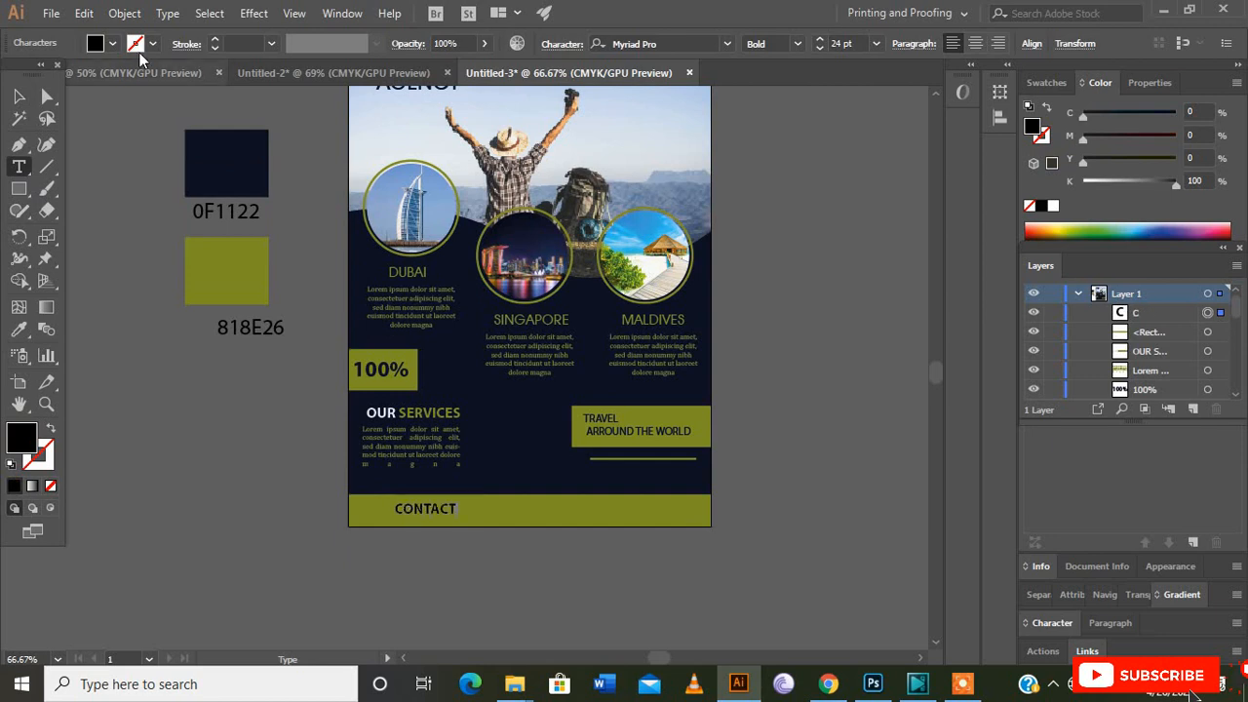
click(21, 98)
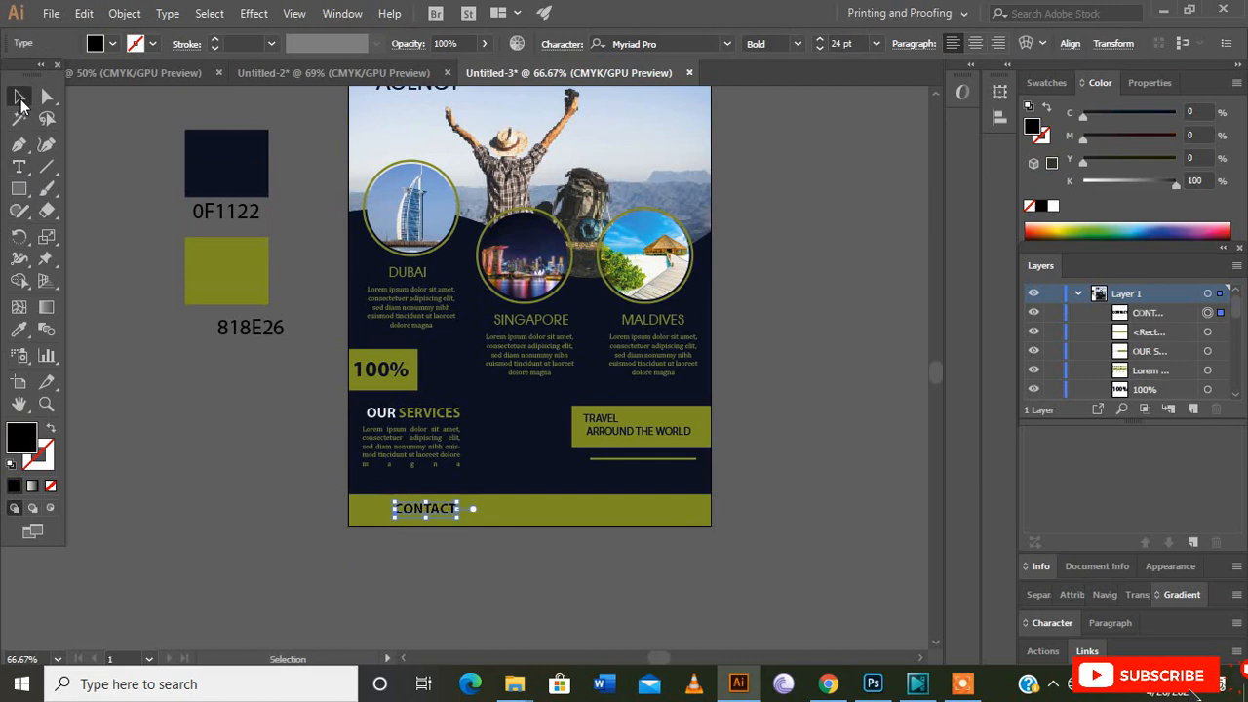
click(89, 396)
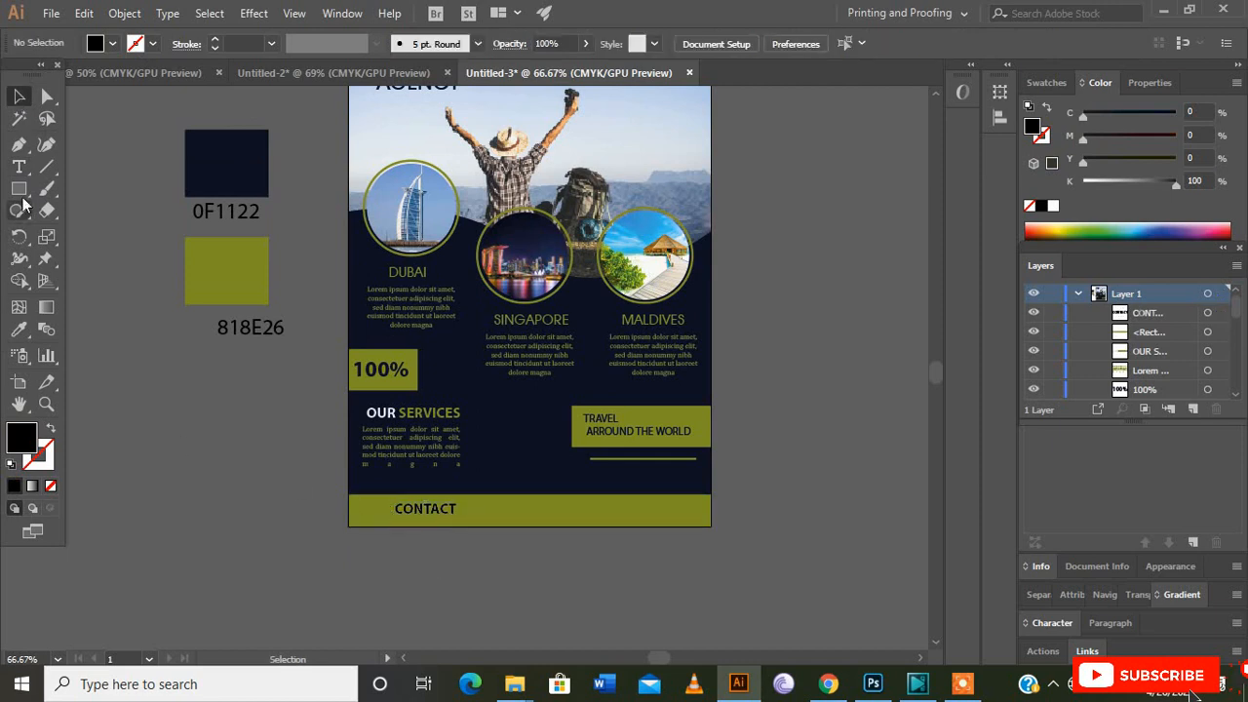
click(19, 165)
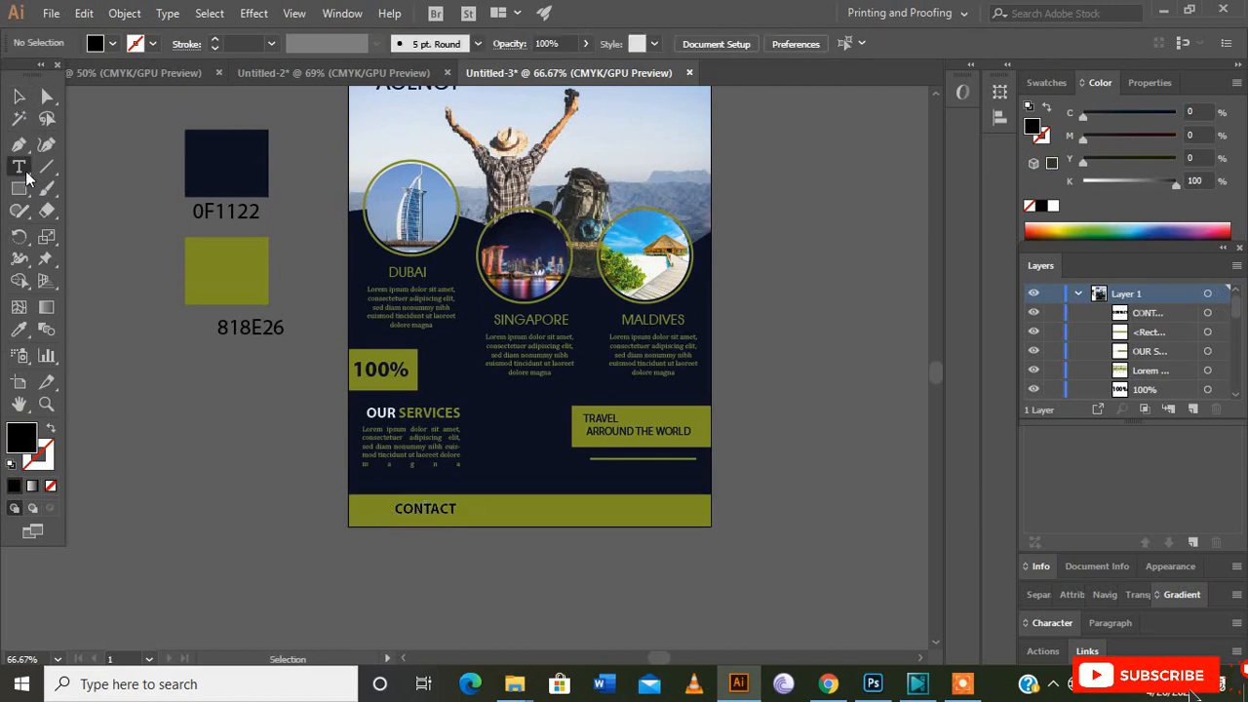
click(524, 509)
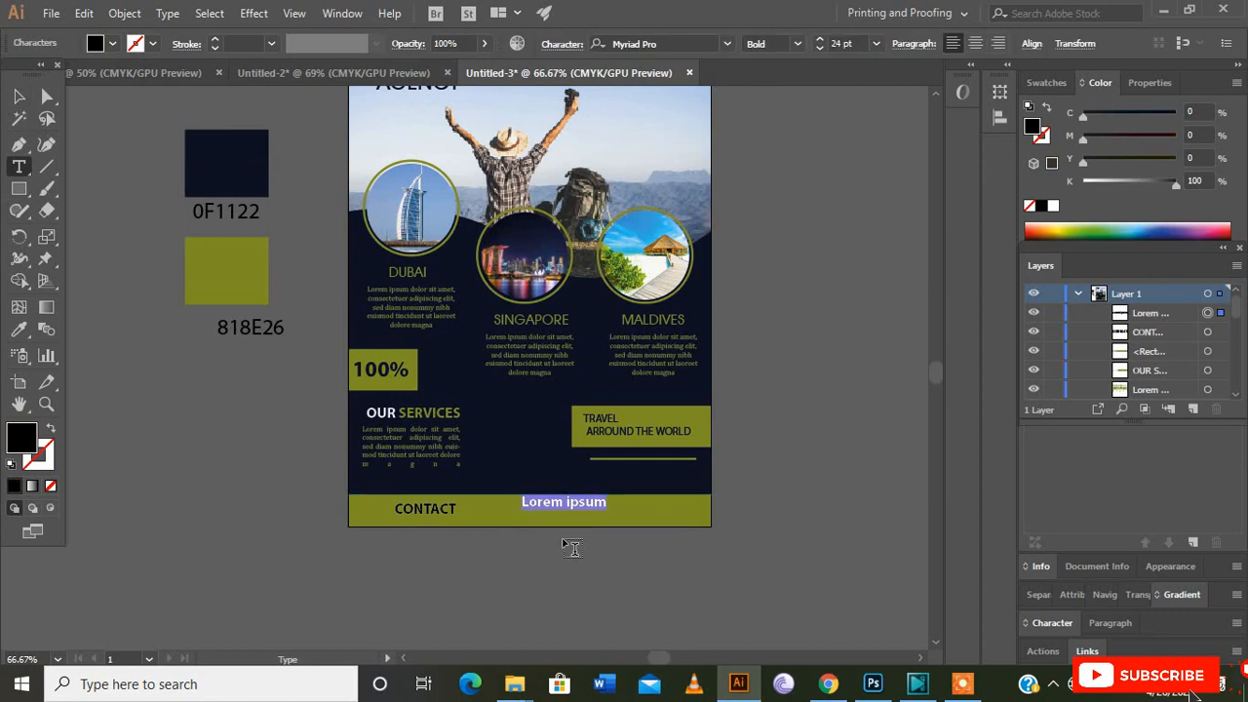
text(www.we)
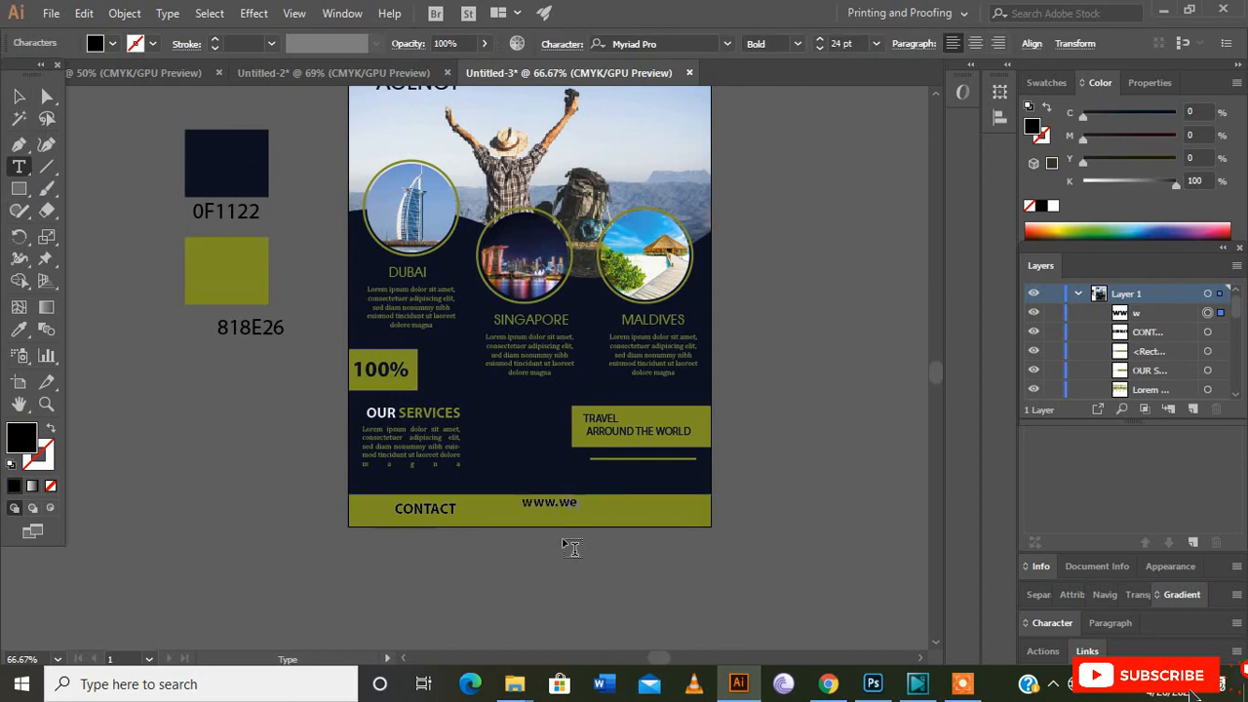
text(bsite.come)
key(Escape)
click(19, 97)
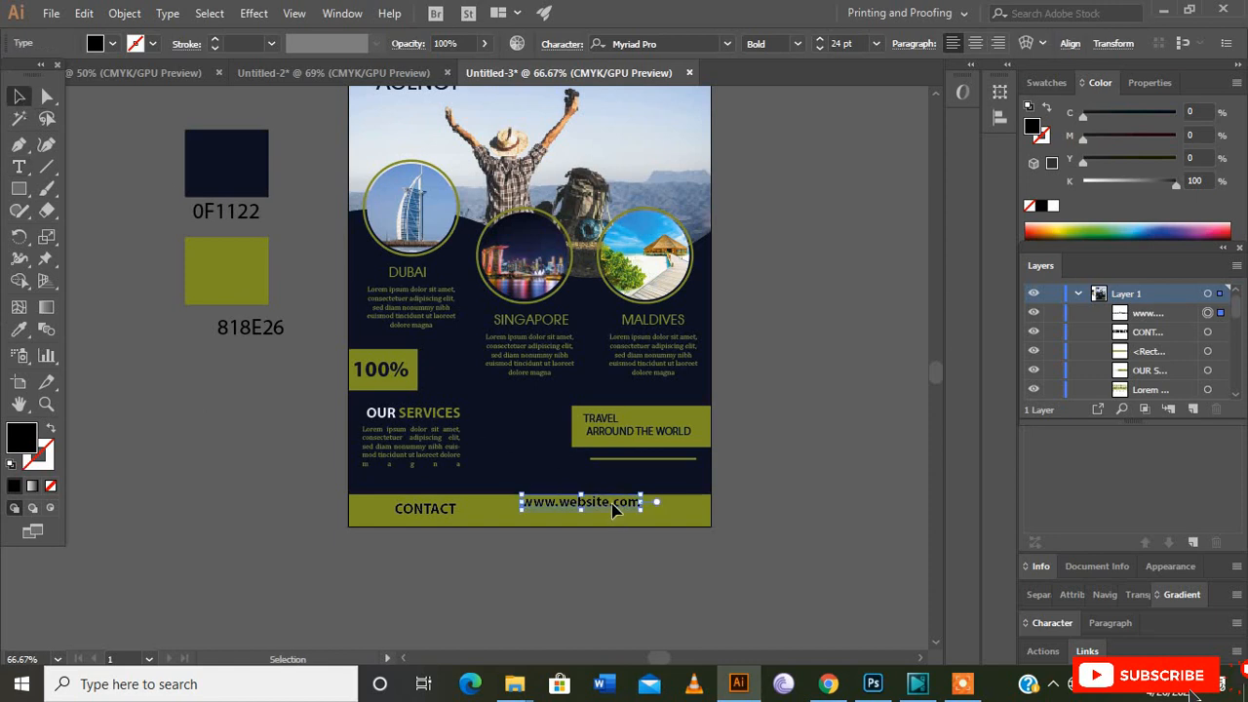
drag(614, 512, 606, 520)
click(669, 571)
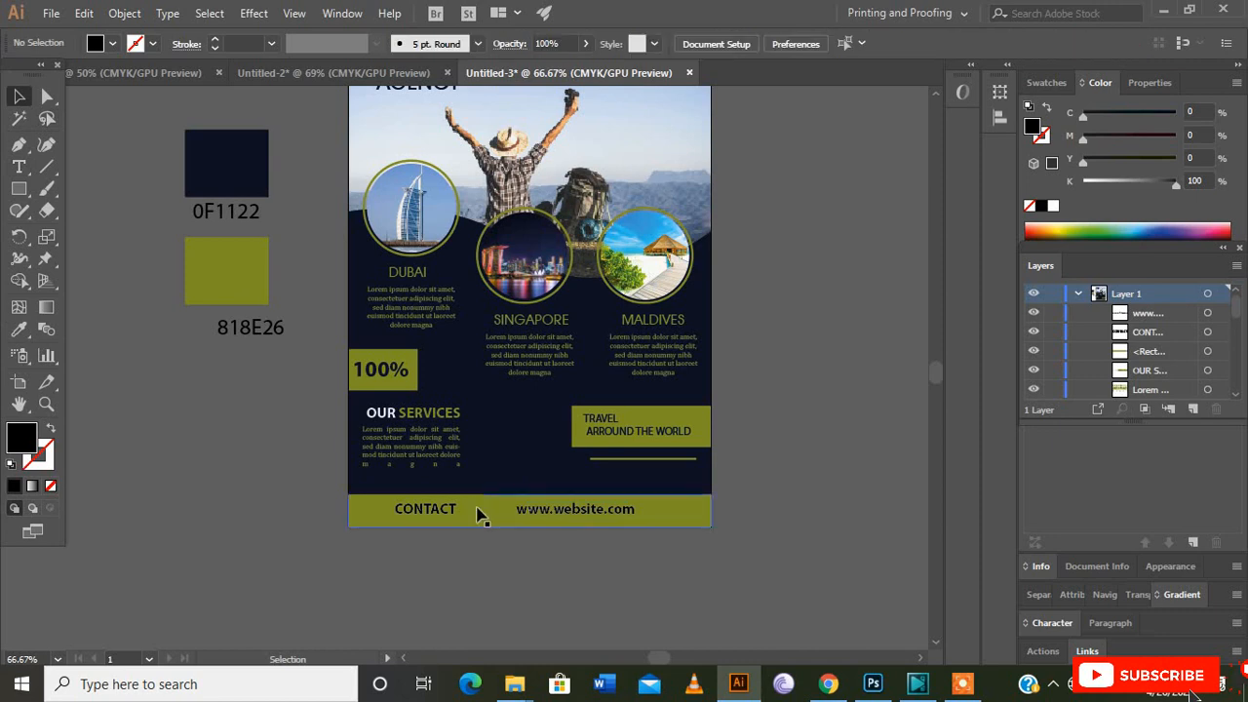
Step: Move the CONTACT text right along the footer bar, closer to the website address
drag(433, 509, 474, 517)
click(546, 527)
scroll(696, 439, up, 3)
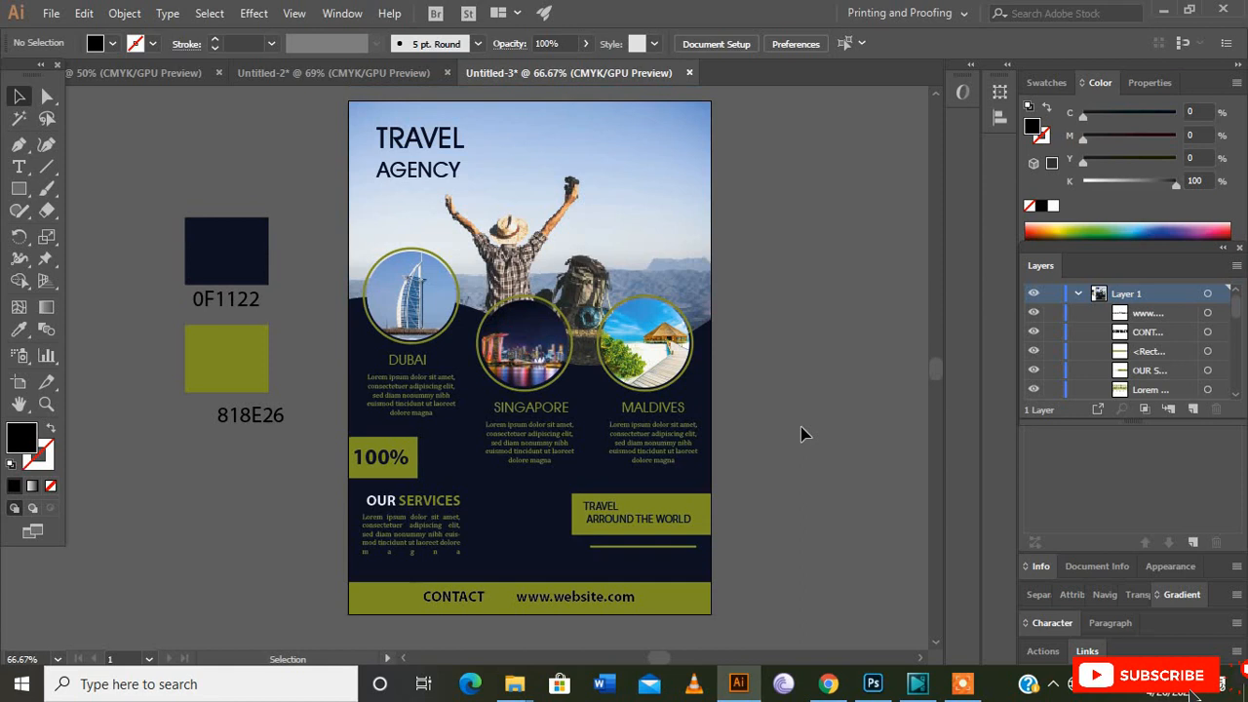
click(962, 683)
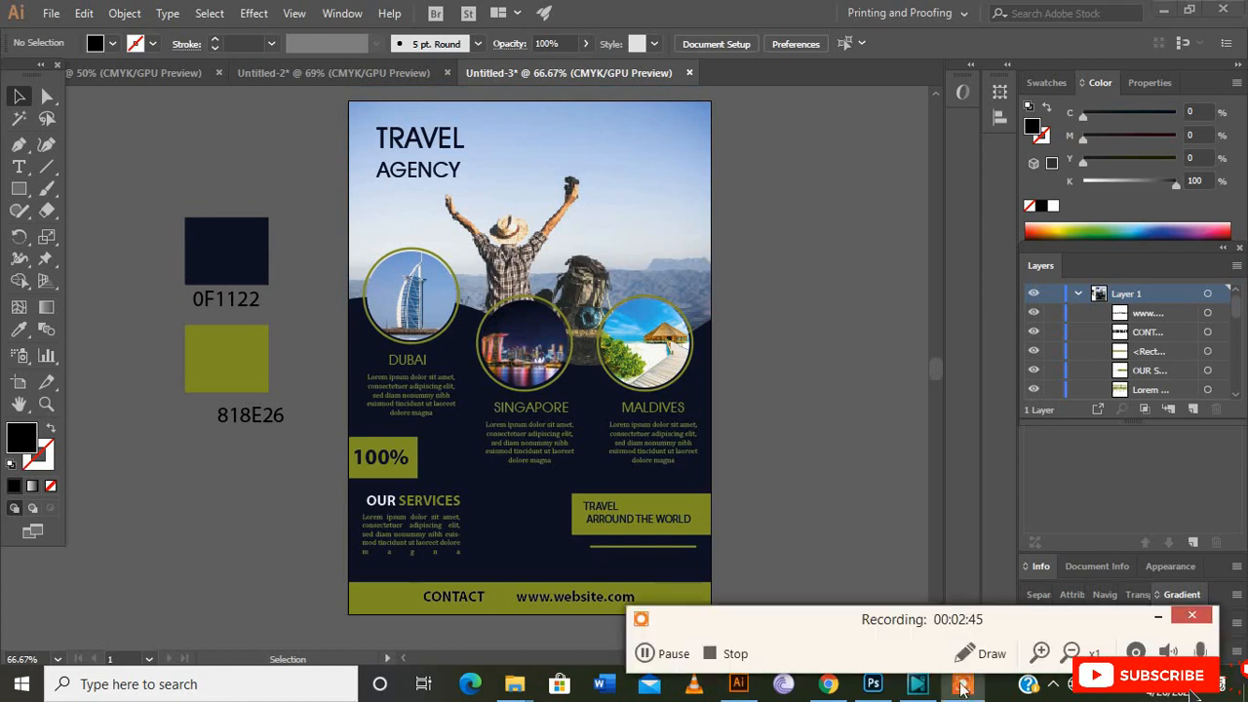